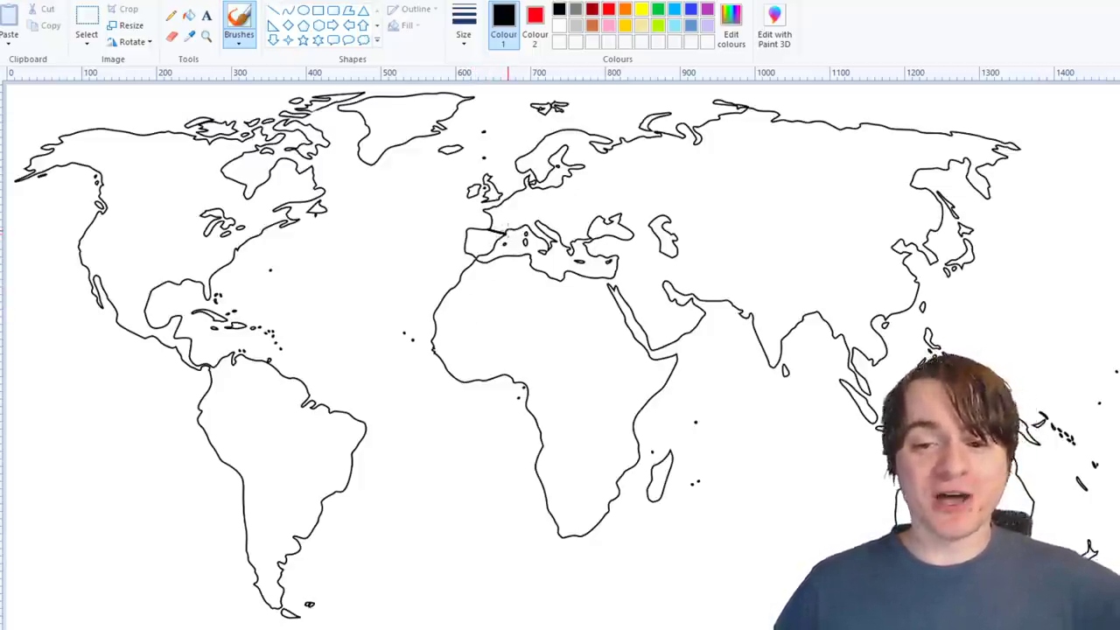
- Brush black borders along eastern France, around Switzerland, and from Switzerland north to the coast to enclose the Low Countries
mouse_move(505, 230)
mouse_down()
mouse_move(514, 209)
mouse_move(498, 202)
mouse_up()
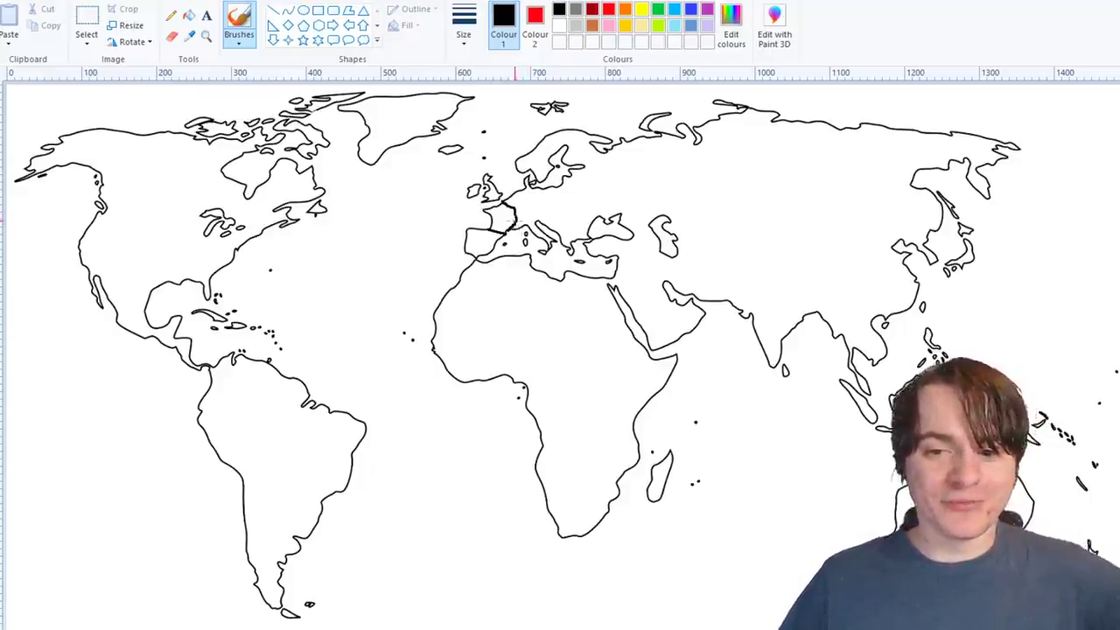
drag(512, 215, 532, 226)
key(ctrl+z)
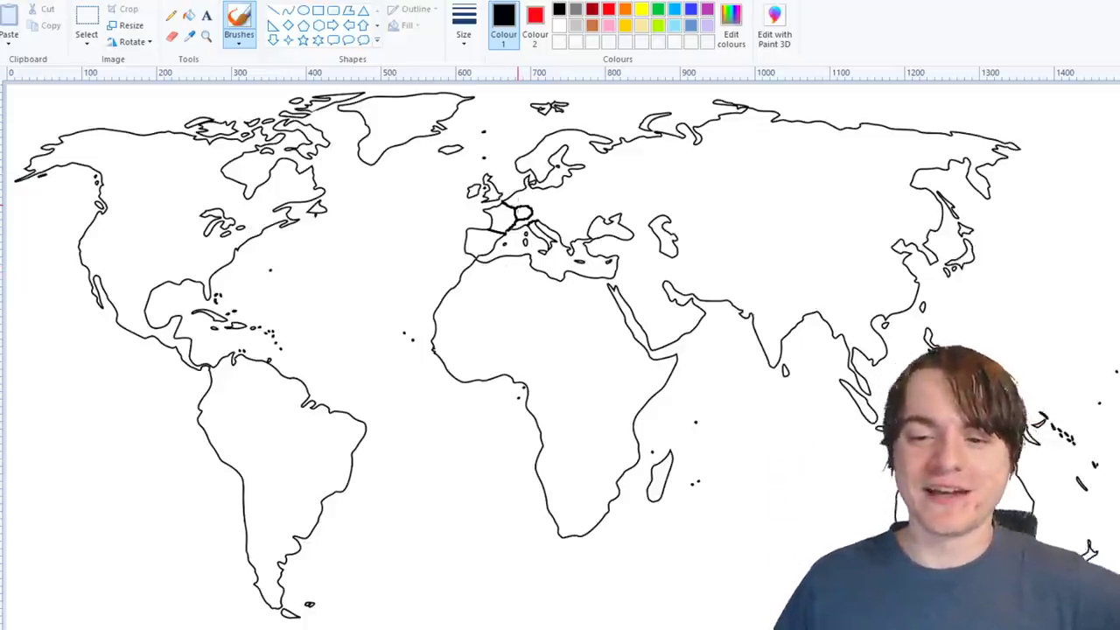
drag(525, 210, 524, 186)
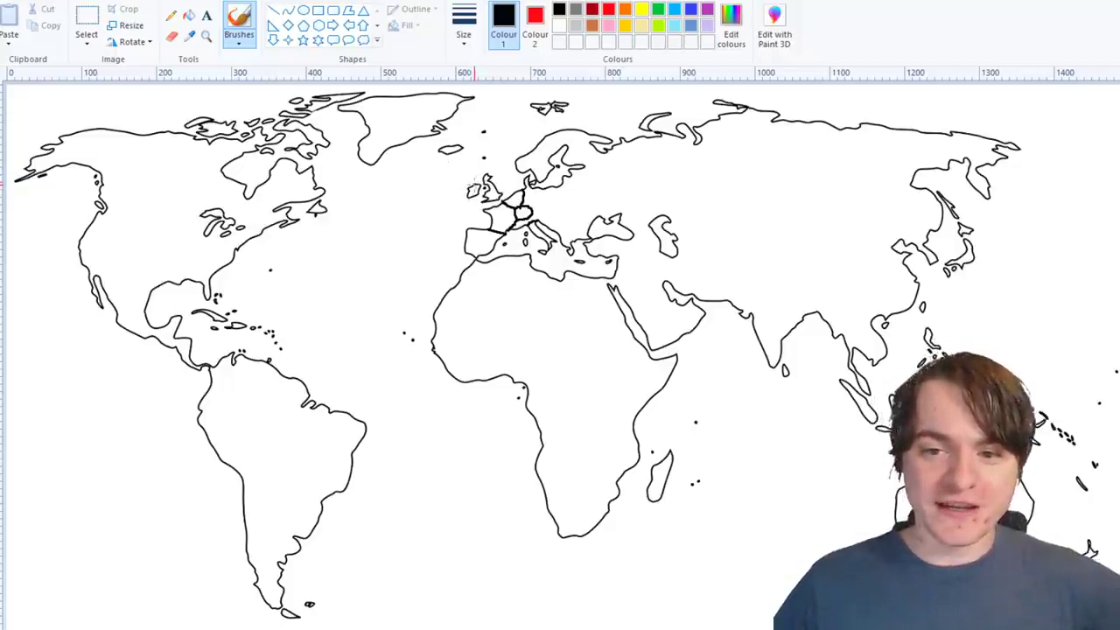
- Draw a black border across Ireland, then fill its northeastern part red and the rest green
drag(474, 183, 477, 189)
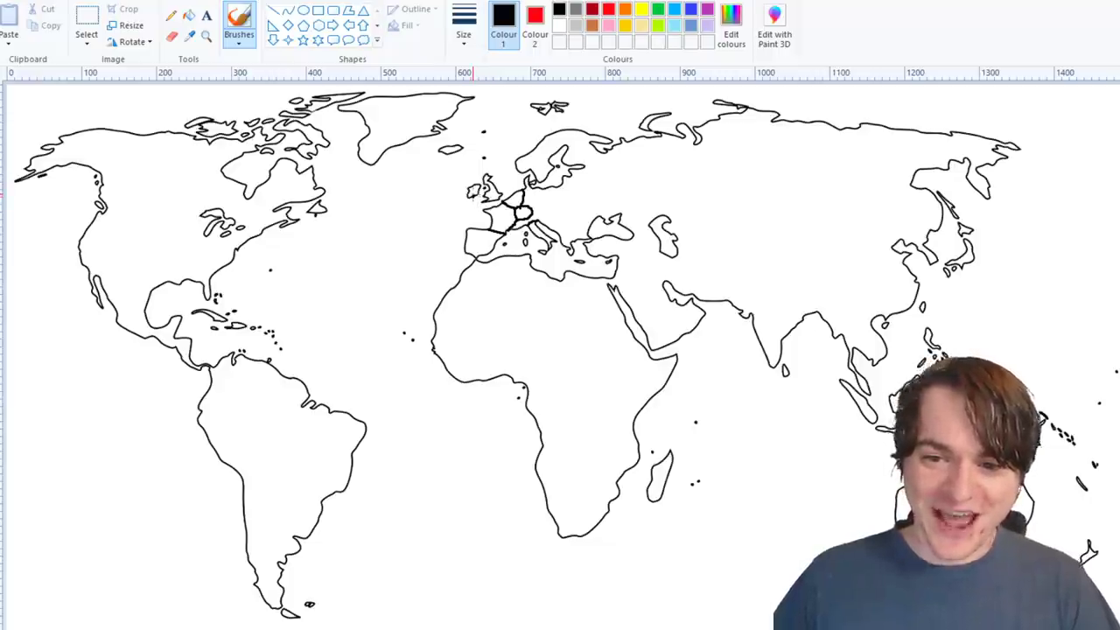
drag(473, 186, 476, 187)
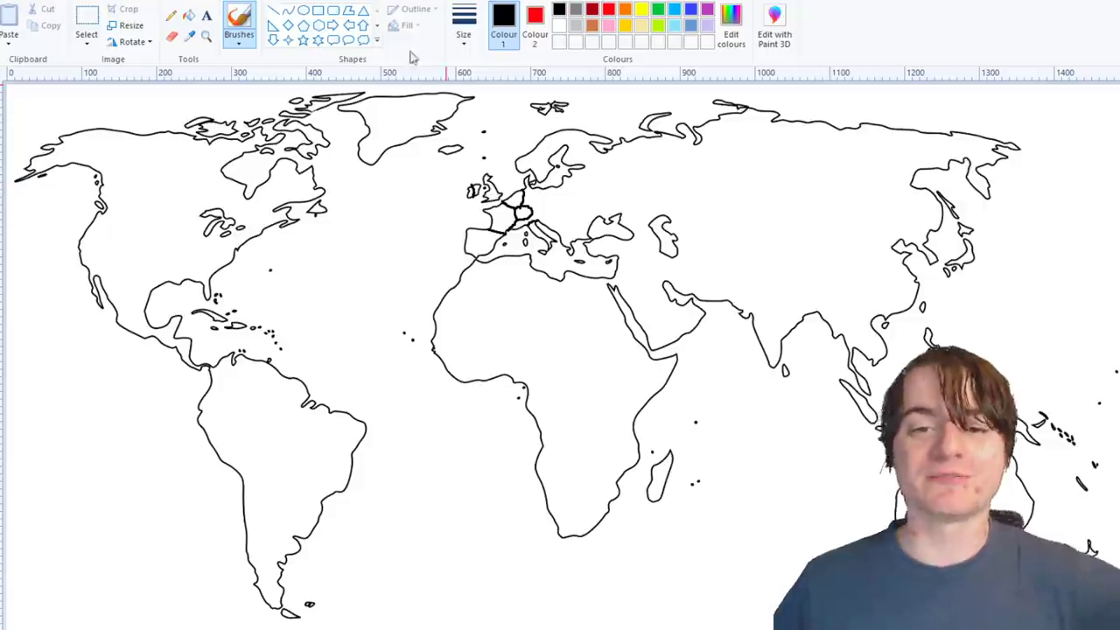
click(190, 16)
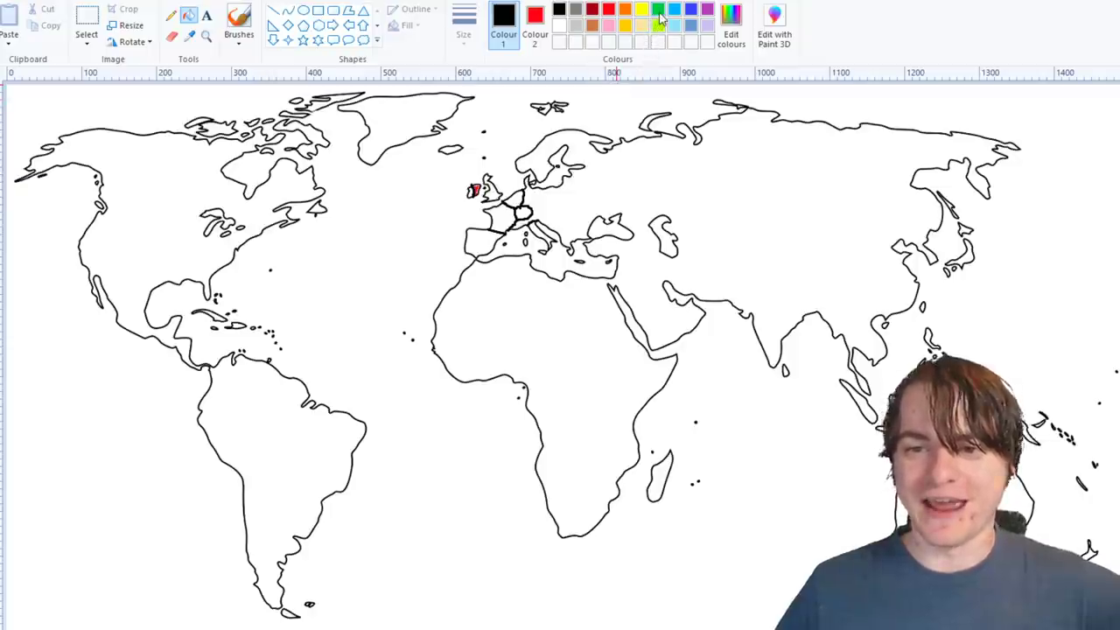
click(536, 20)
click(659, 11)
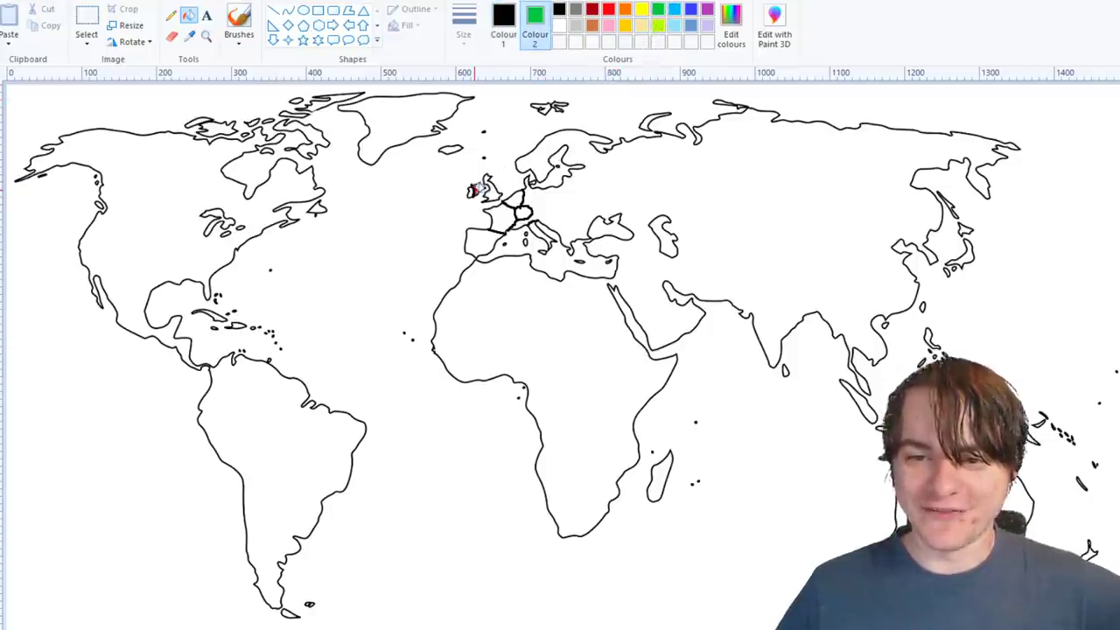
right_click(471, 193)
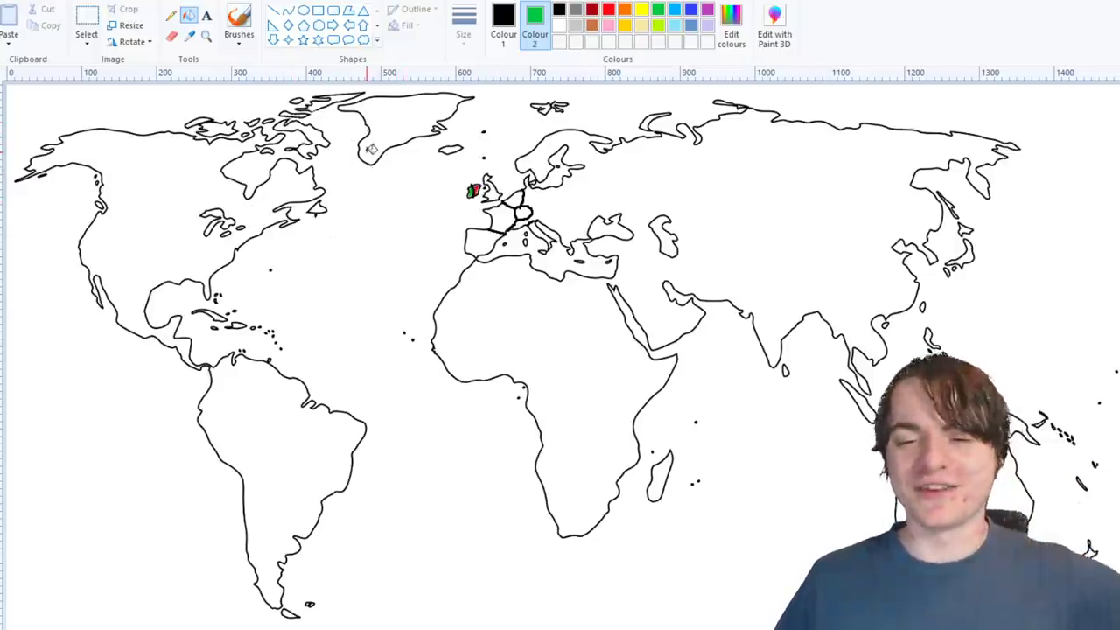
- Fill Great Britain with indigo blue and the Iberian Peninsula with orange
click(691, 12)
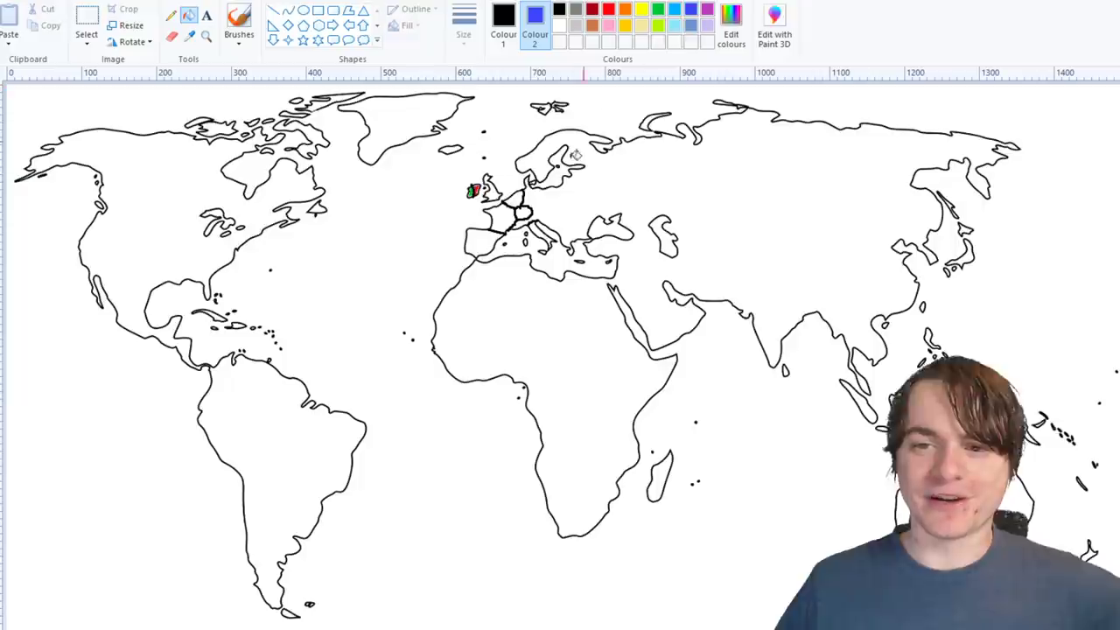
right_click(488, 188)
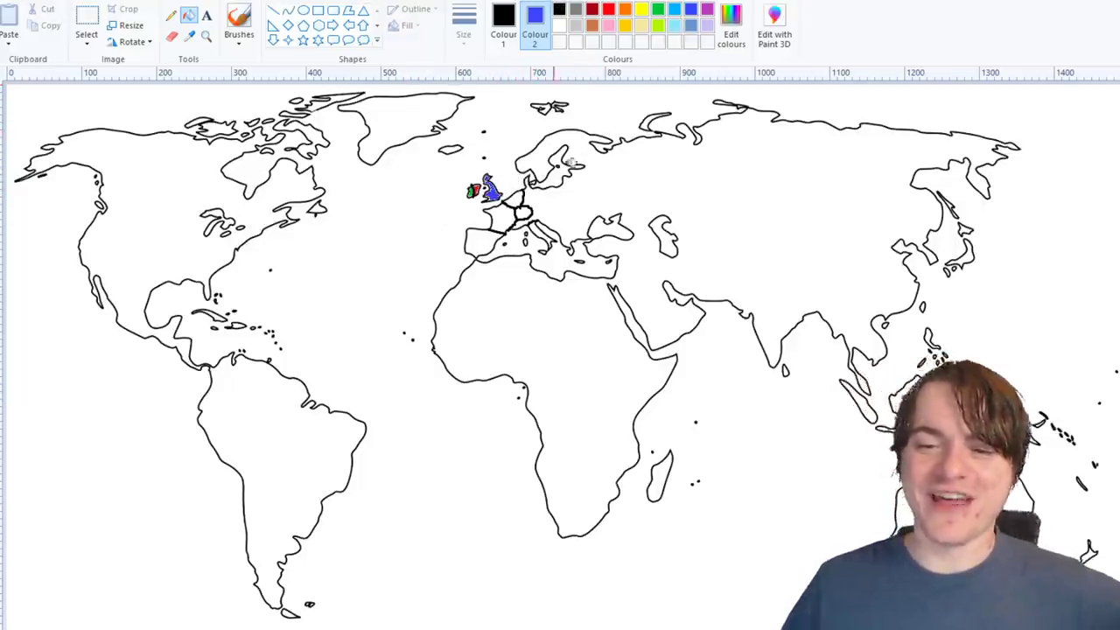
click(626, 14)
click(487, 238)
right_click(486, 238)
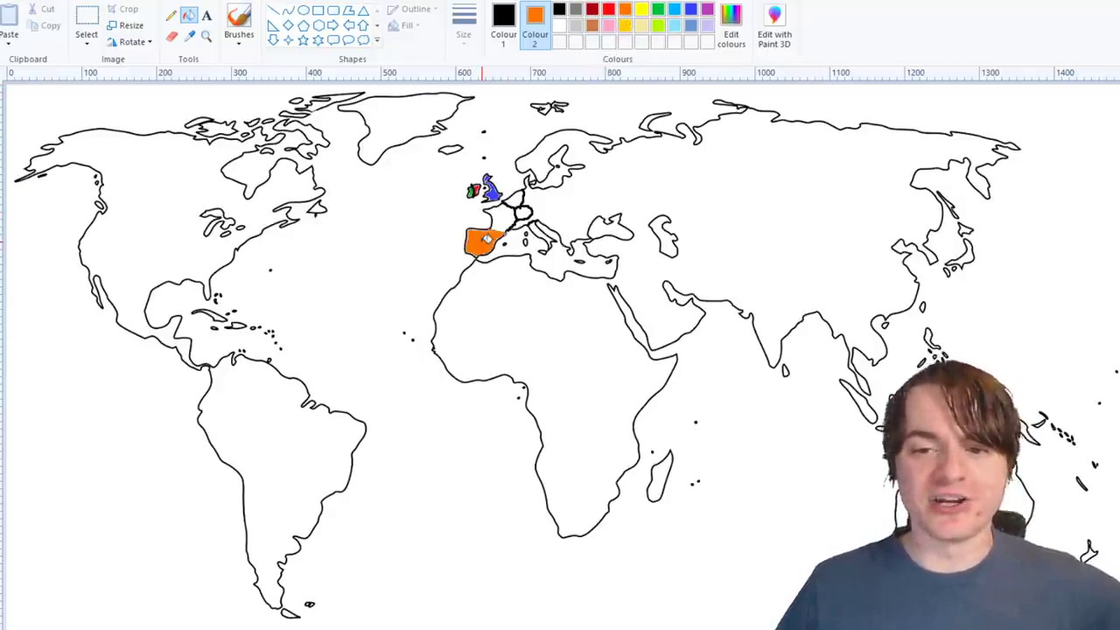
key(ctrl+z)
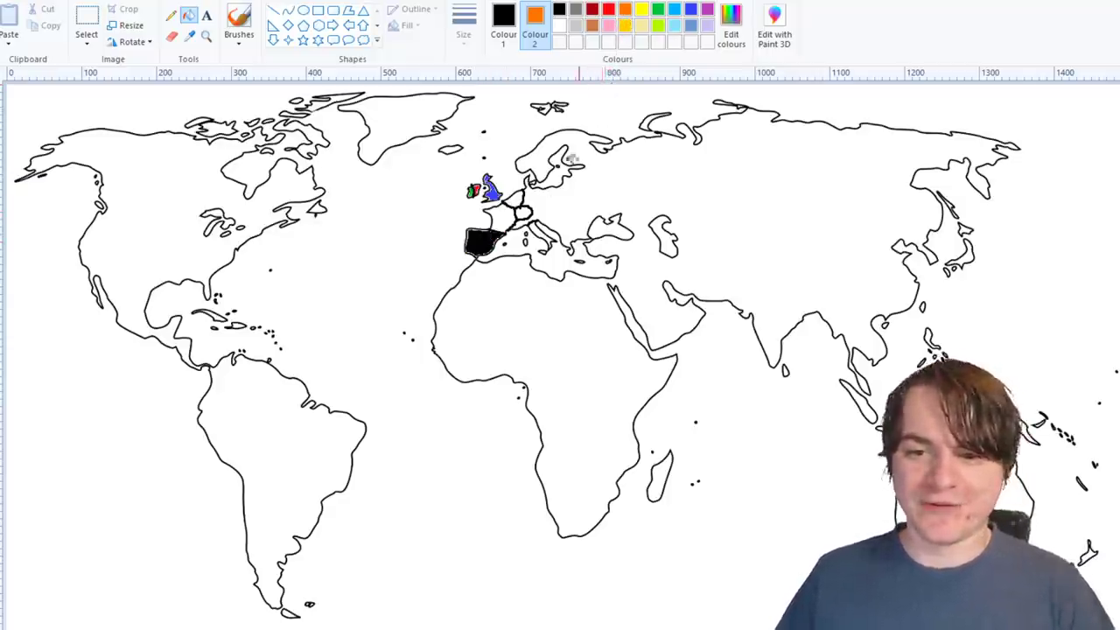
right_click(481, 240)
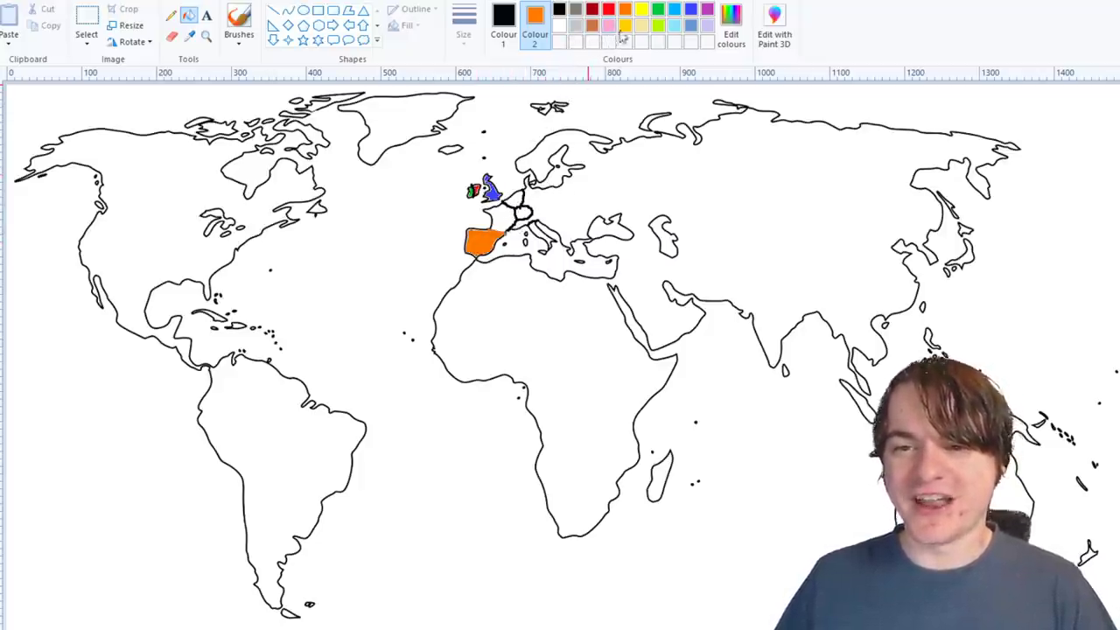
- Fill the France region with light blue, undoing any black fill
right_click(675, 11)
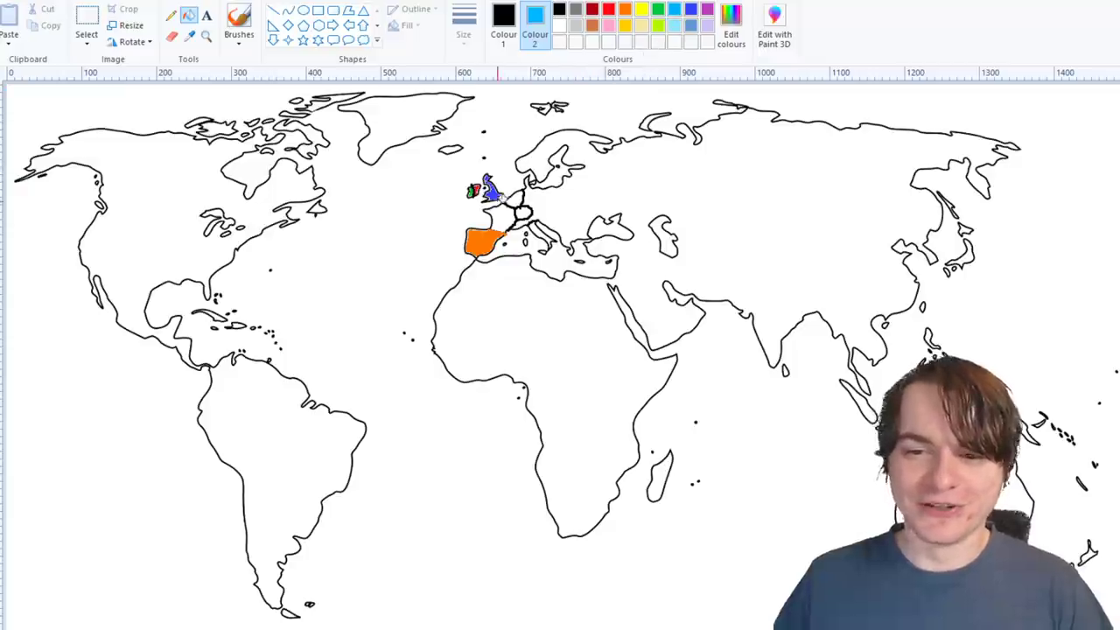
click(500, 218)
right_click(506, 214)
key(ctrl+z)
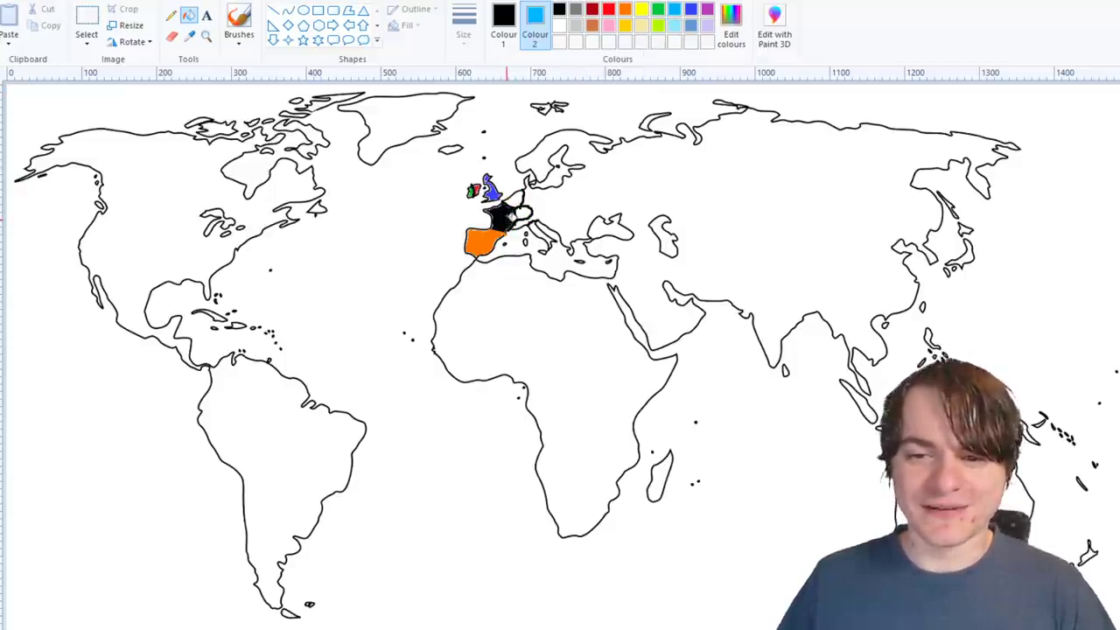
key(ctrl+z)
right_click(504, 219)
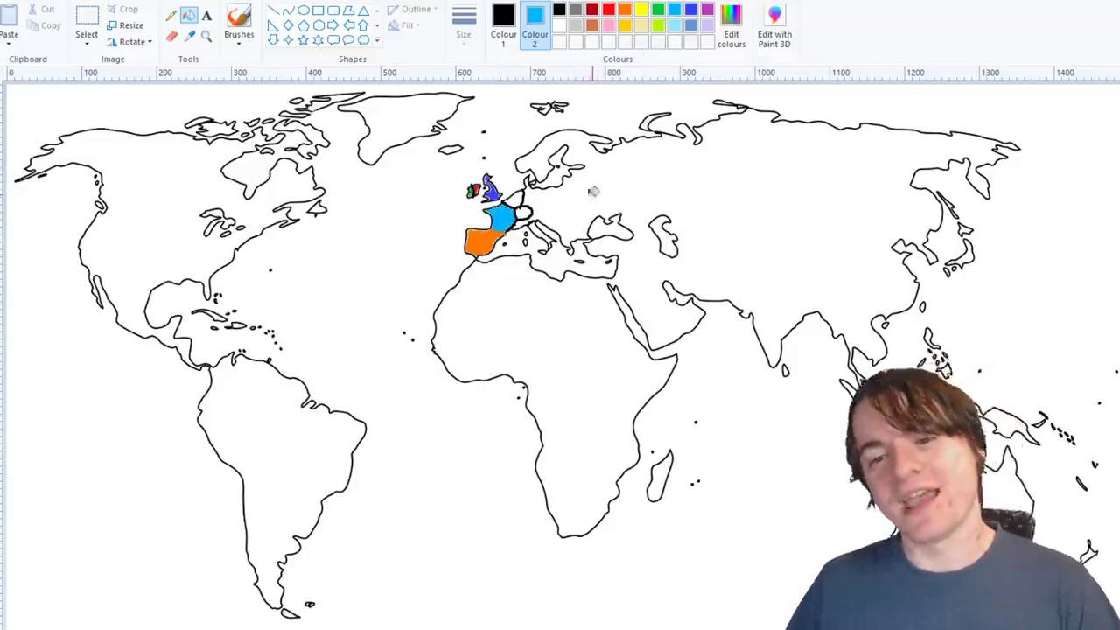
- Fill the Low Countries region with green and the round Switzerland region with red
click(659, 11)
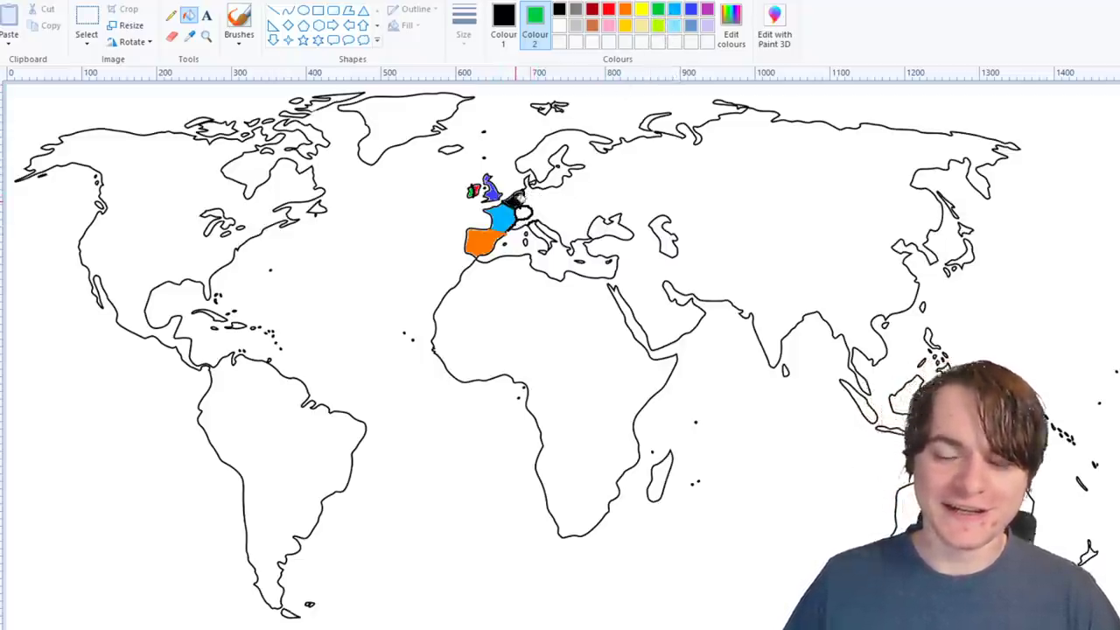
right_click(517, 199)
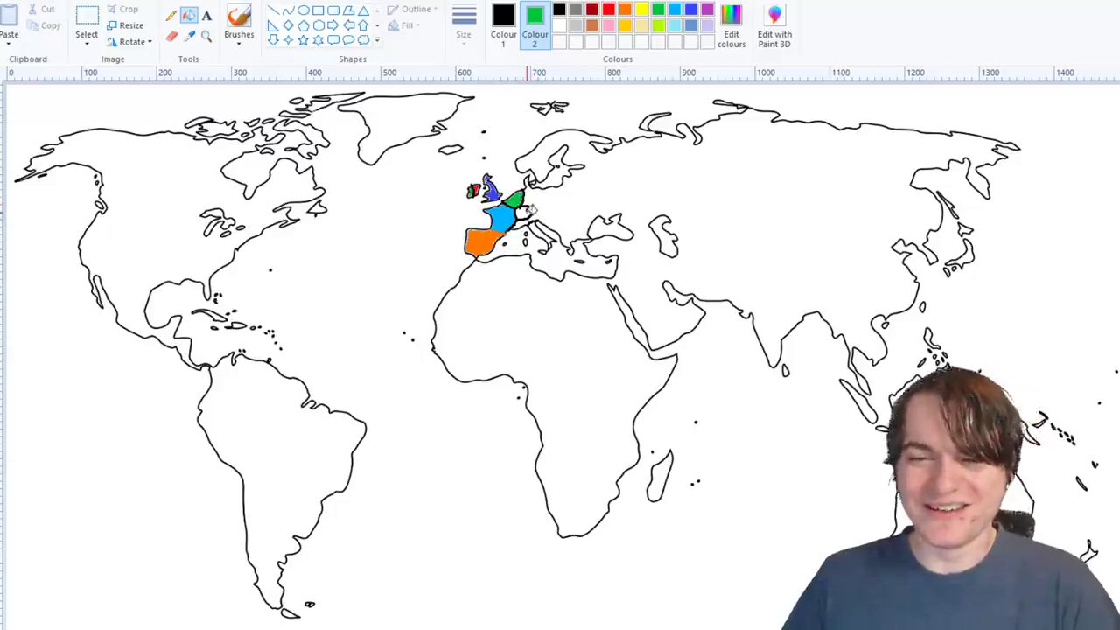
click(609, 11)
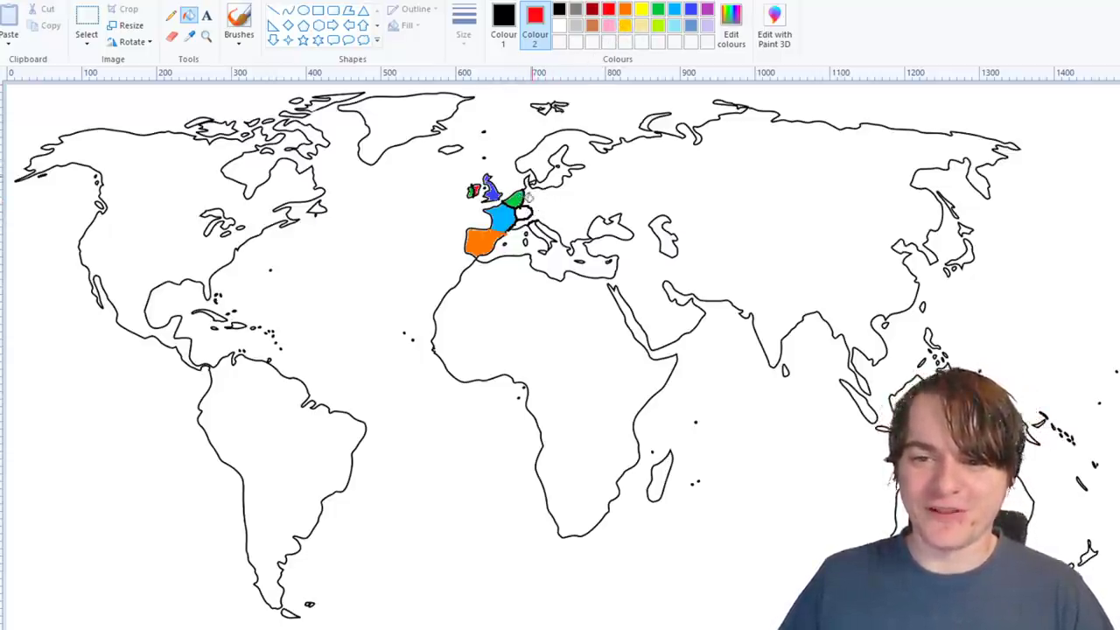
right_click(524, 212)
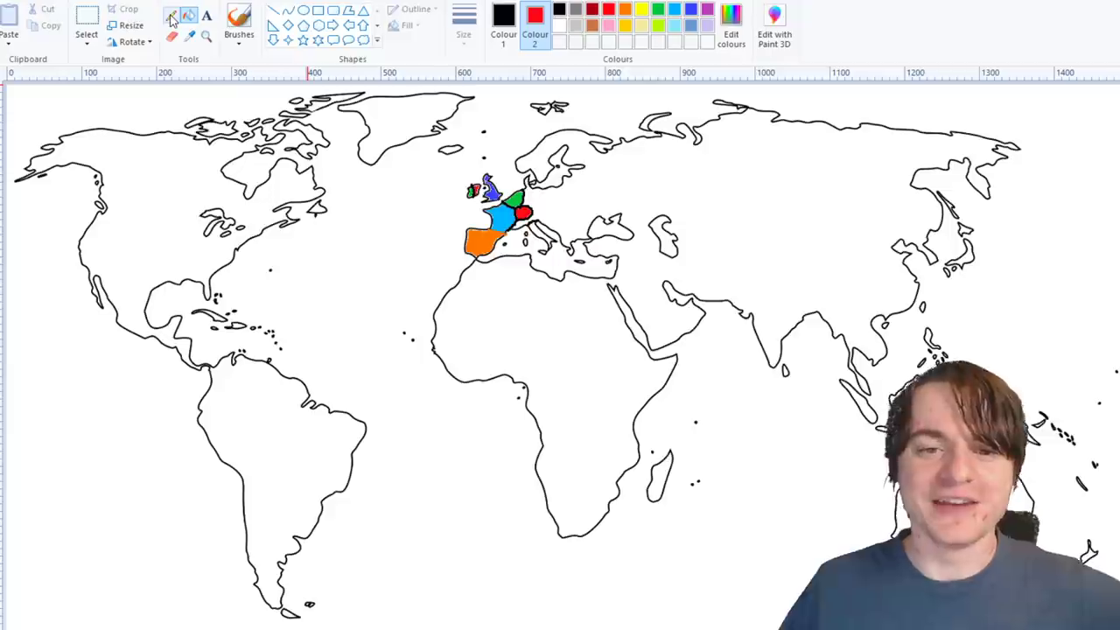
- Brush black borders enclosing central Europe and the Balkans, and along Turkey's eastern edge from the Mediterranean to the Black Sea
click(239, 39)
click(244, 70)
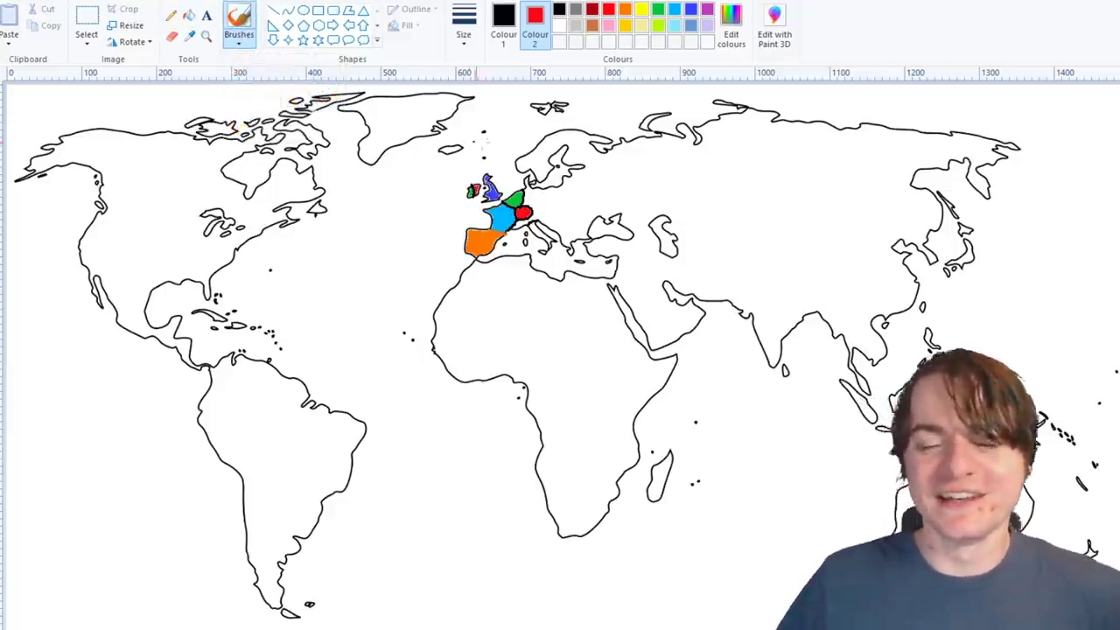
mouse_move(530, 208)
mouse_down()
mouse_move(567, 217)
mouse_move(567, 197)
mouse_move(551, 189)
mouse_up()
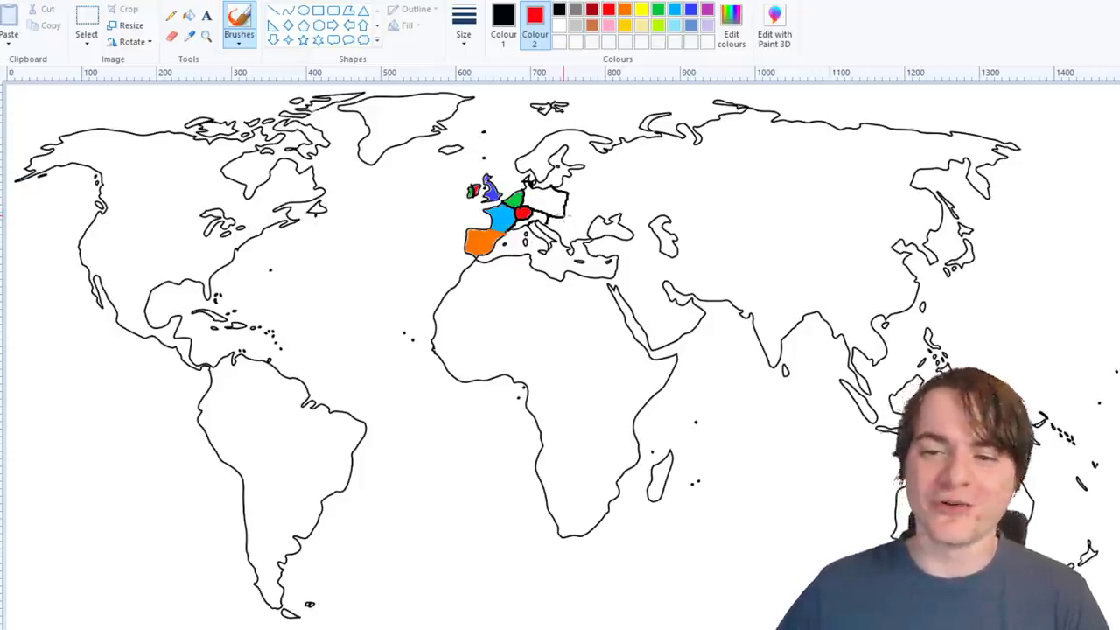
drag(560, 215, 574, 240)
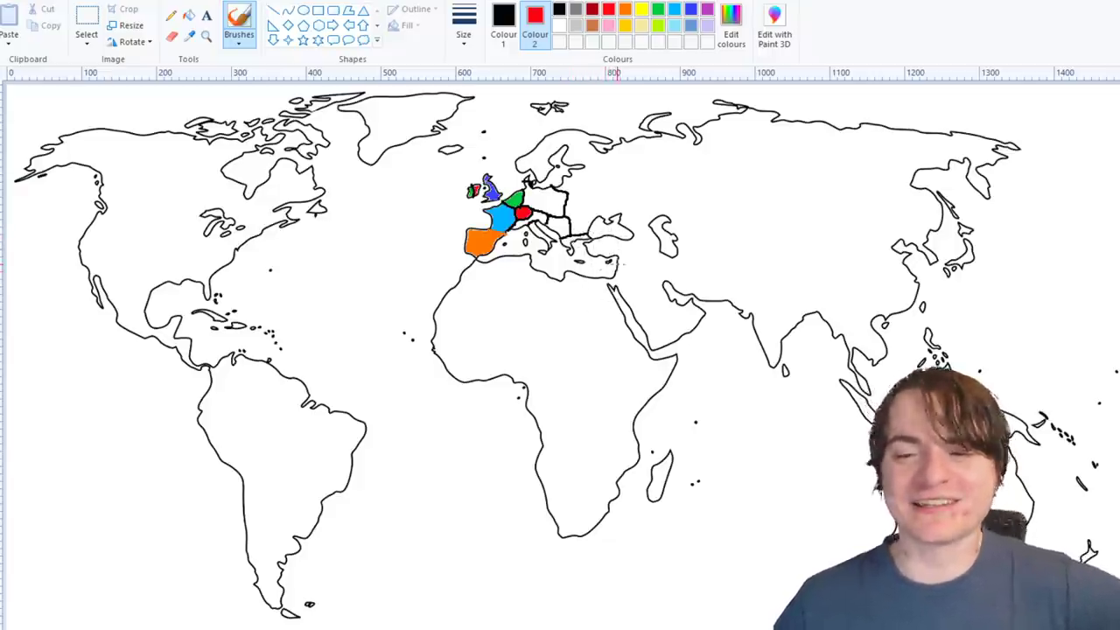
mouse_move(619, 259)
mouse_down()
mouse_move(635, 254)
mouse_move(625, 236)
mouse_up()
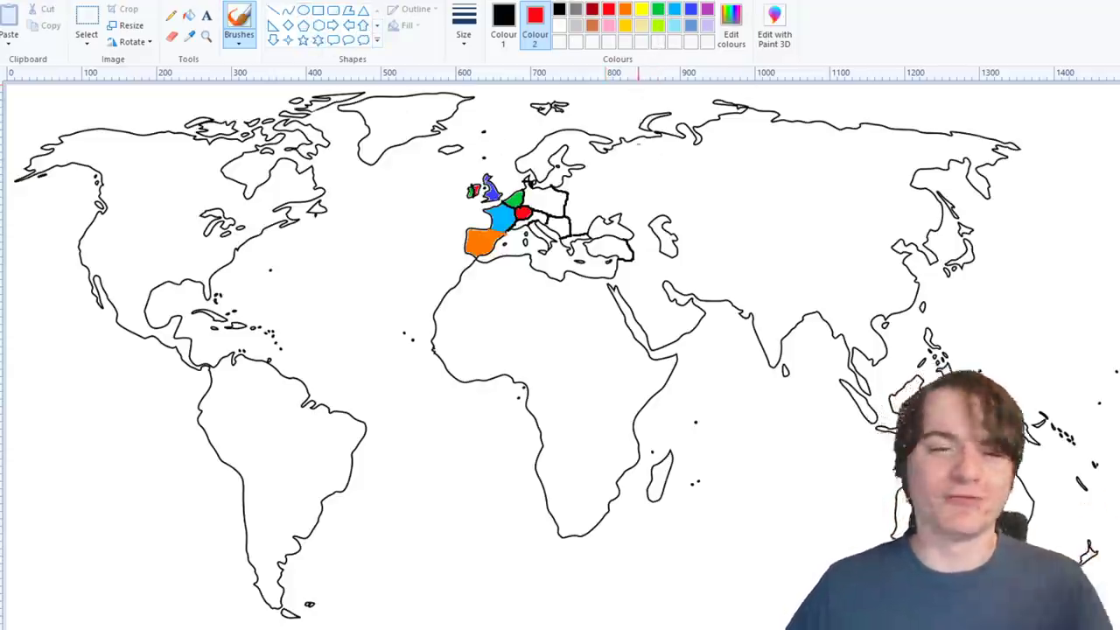
- Fill Turkey and the Greek region with purple, and the Balkan region north of Greece with pink
click(707, 10)
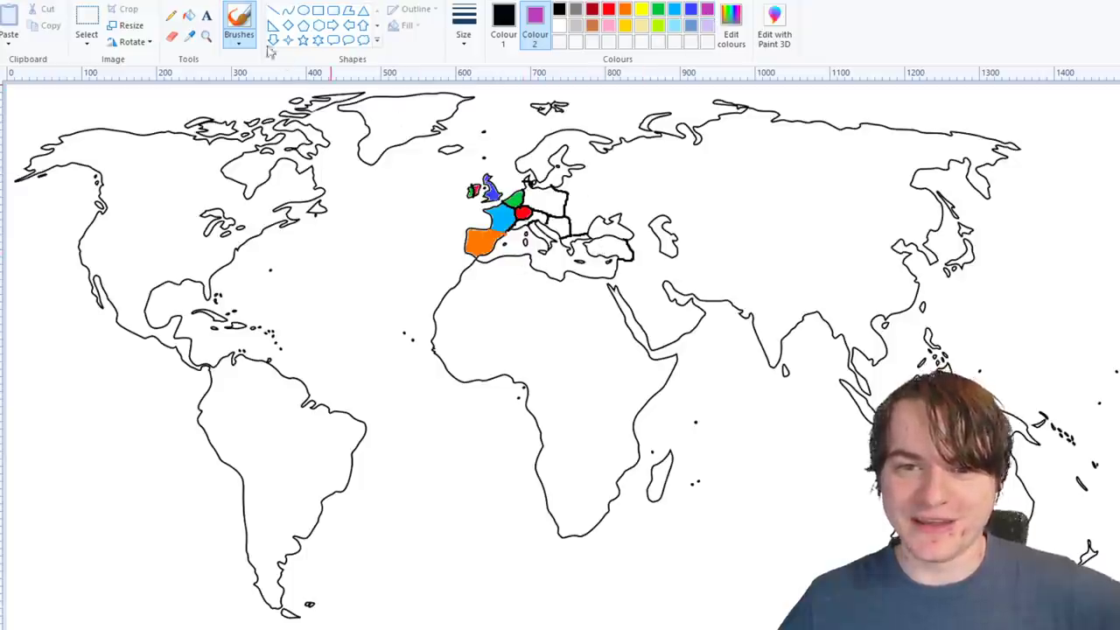
click(189, 15)
right_click(603, 248)
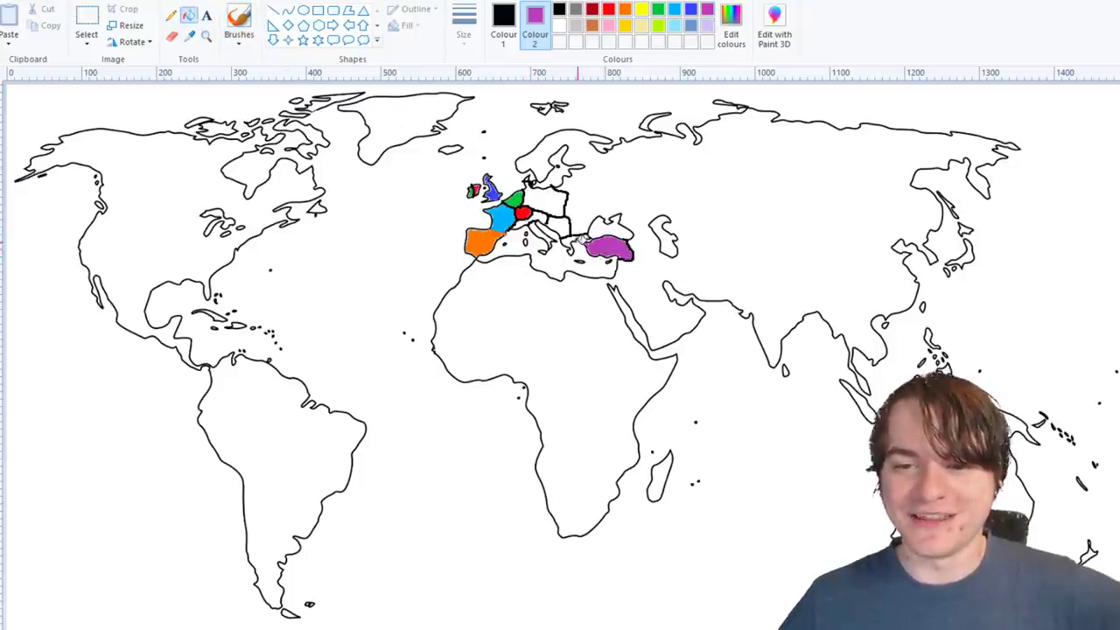
right_click(568, 243)
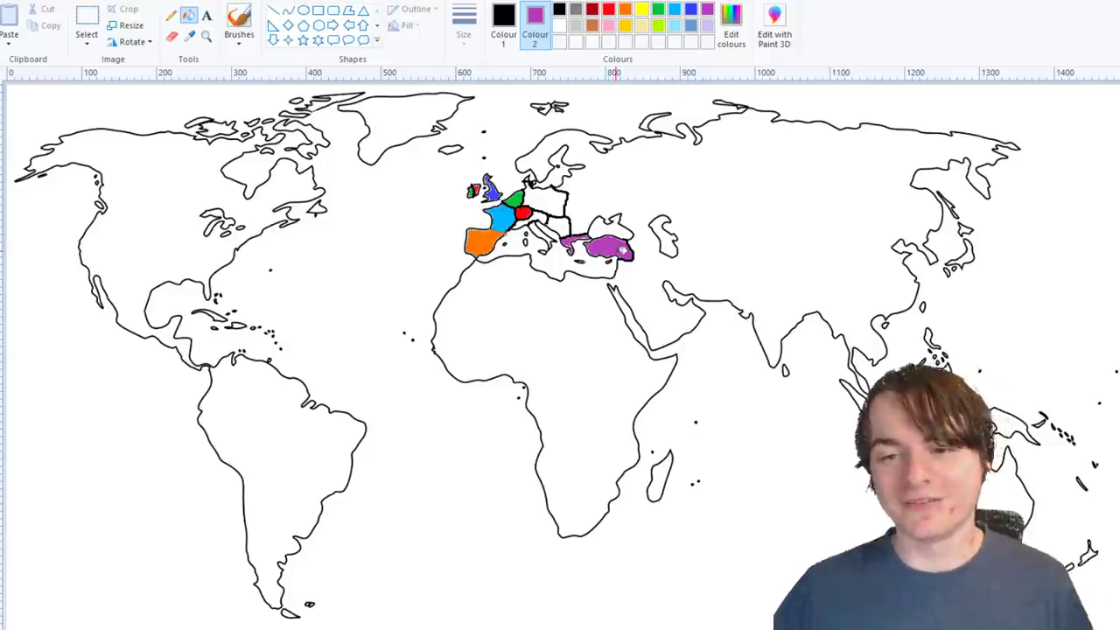
click(609, 26)
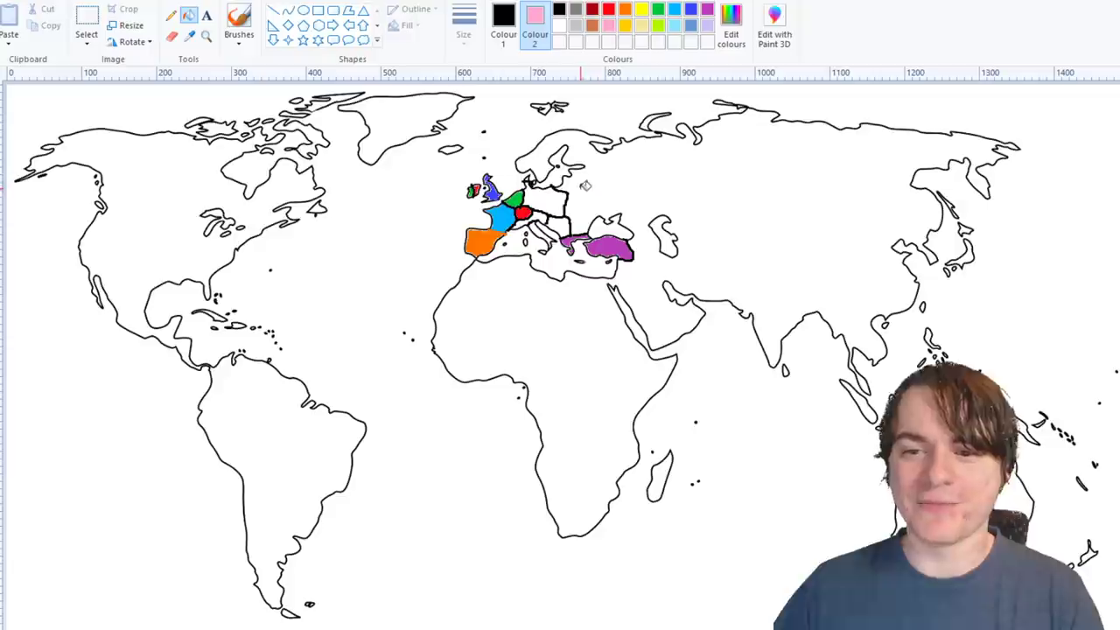
right_click(565, 224)
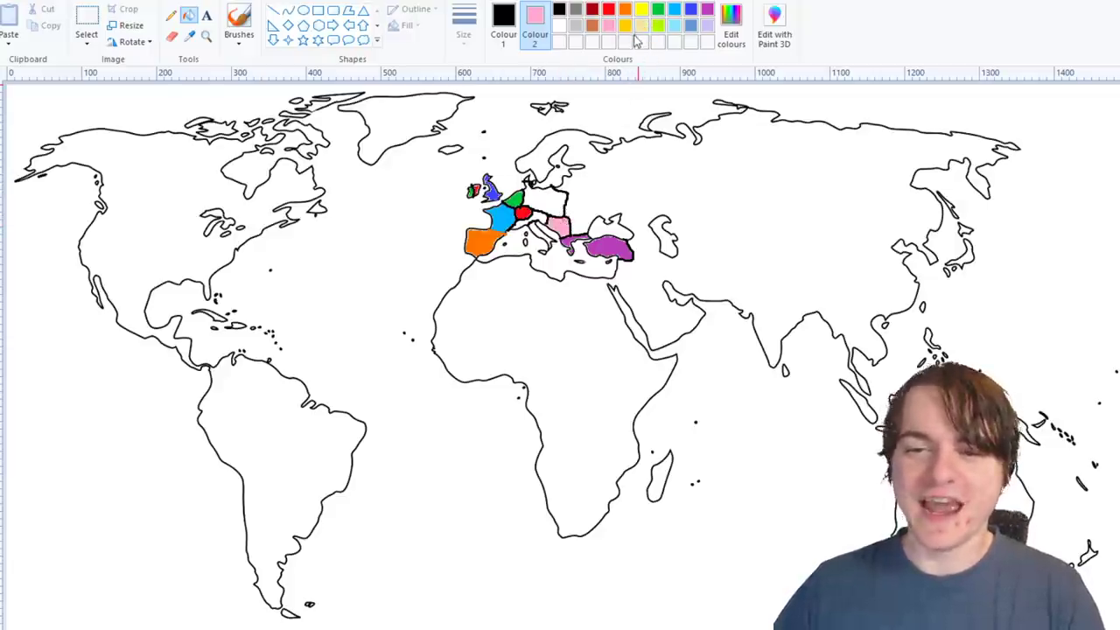
- Fill the Italian peninsula with lime and the strip between it and the red Switzerland region with light grey
click(658, 10)
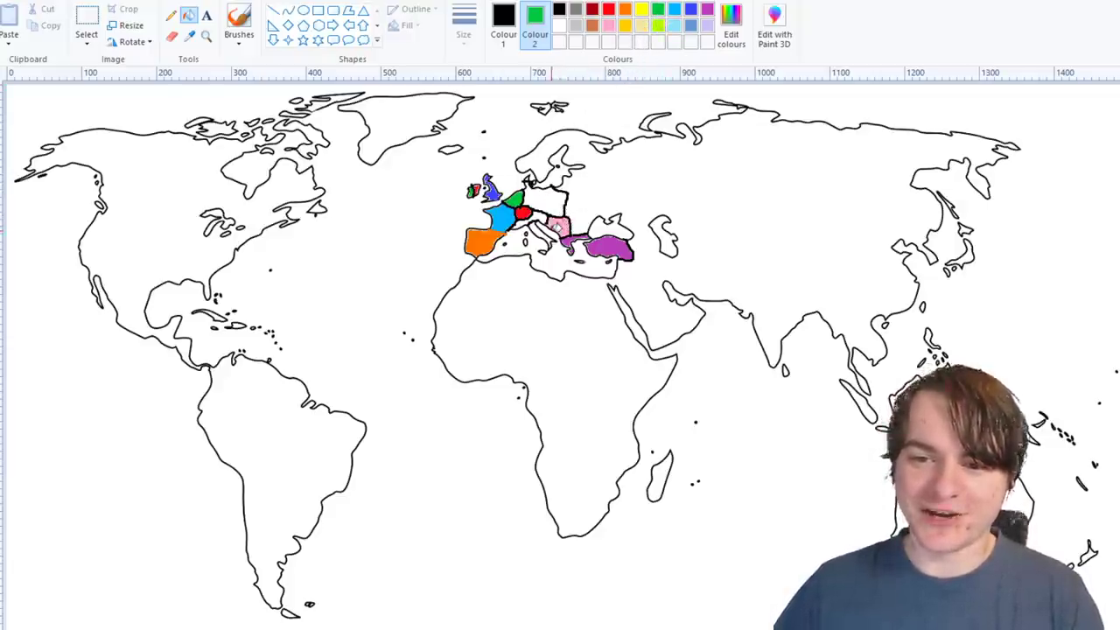
click(658, 25)
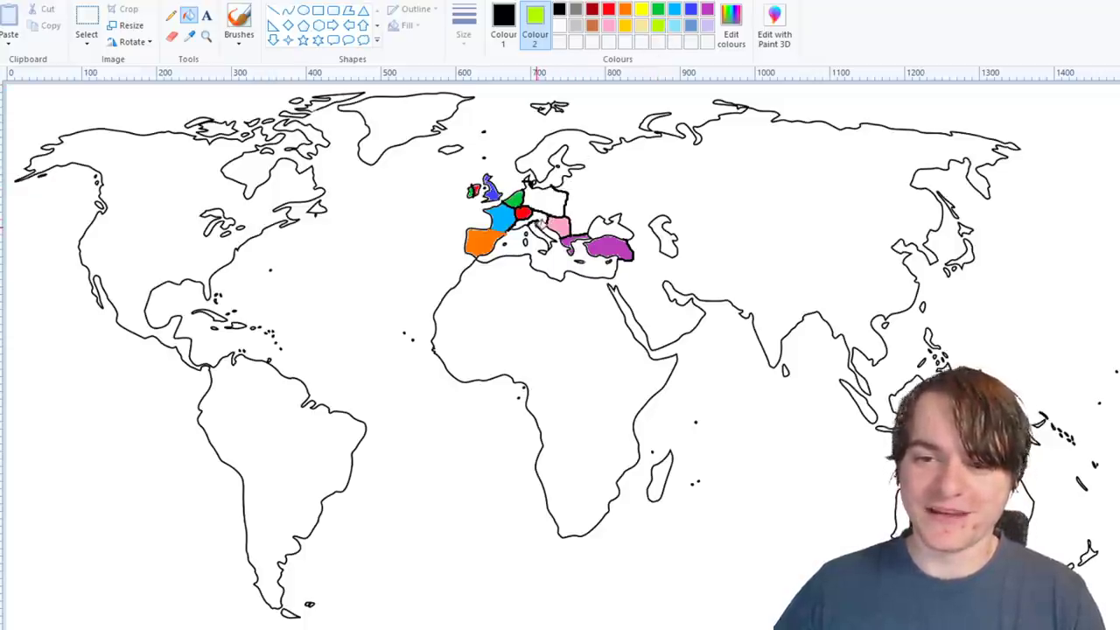
right_click(534, 229)
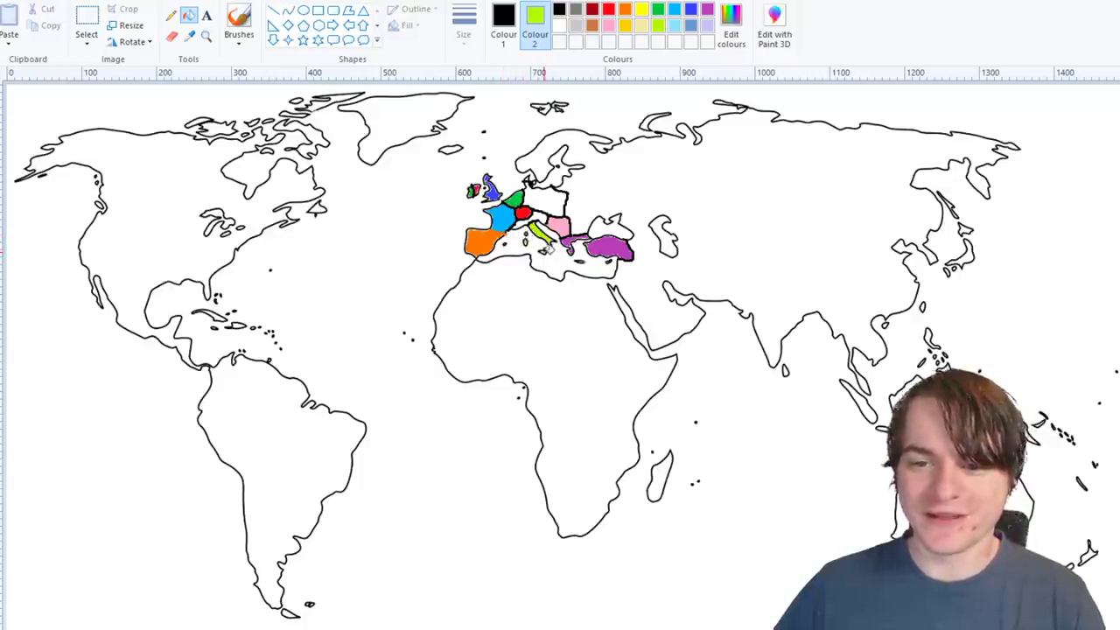
click(576, 26)
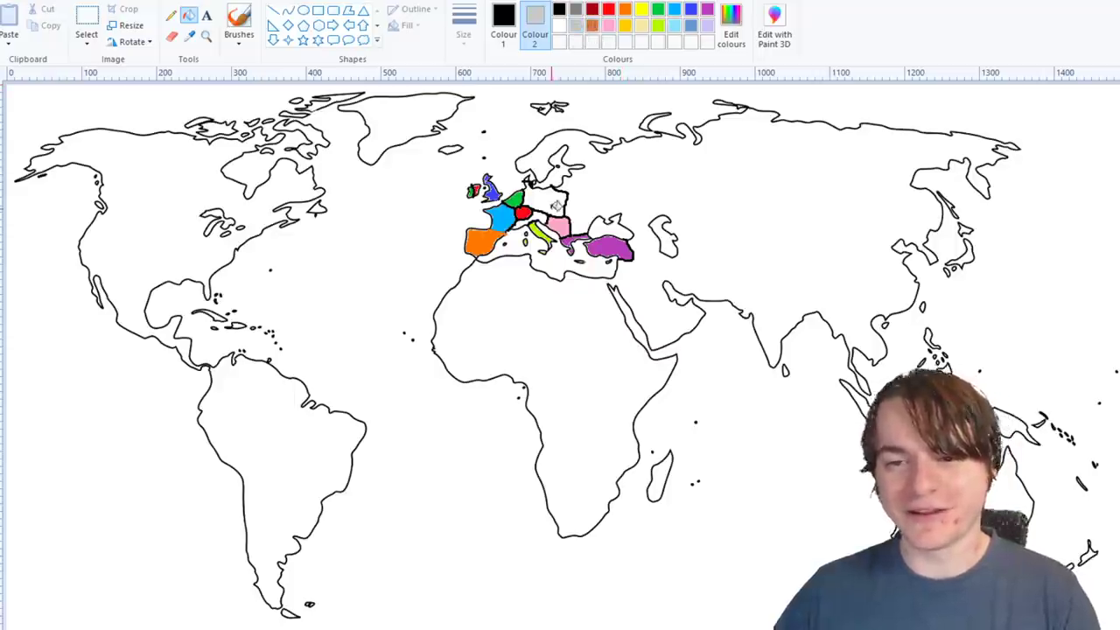
right_click(528, 220)
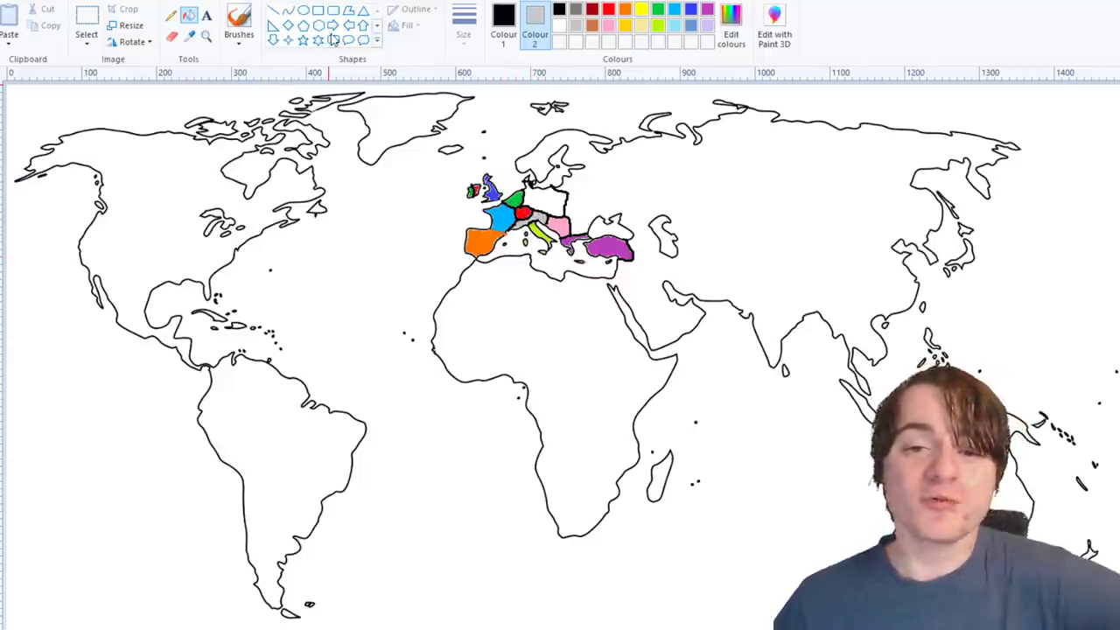
- Brush a black border along Finland's eastern edge from the Baltic coast up to the Arctic coast
click(234, 45)
click(245, 69)
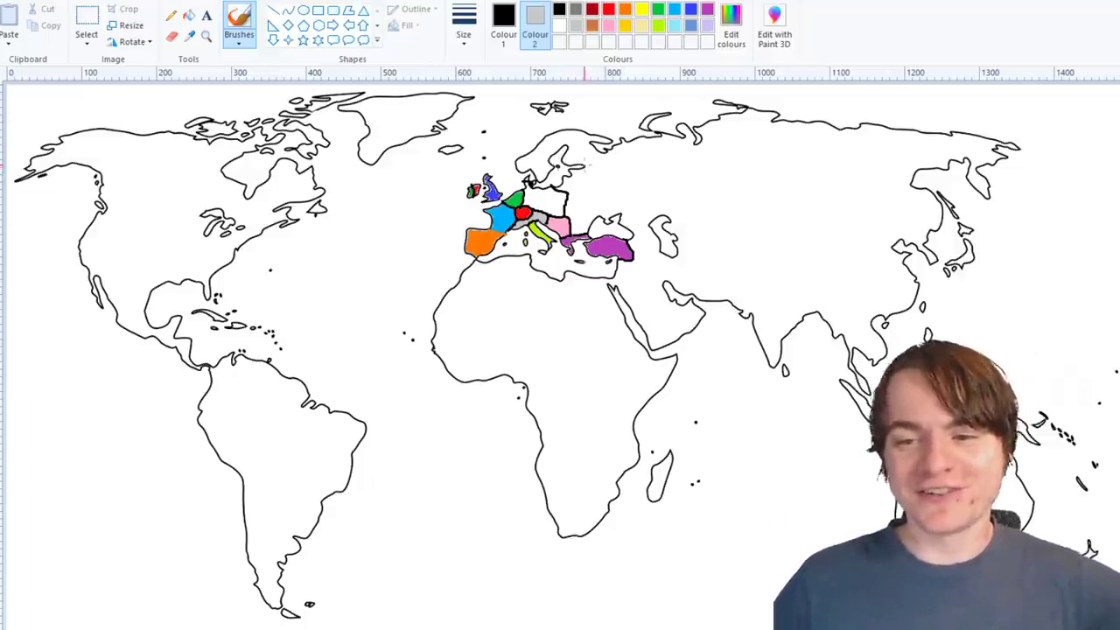
mouse_move(585, 165)
mouse_down()
mouse_move(611, 161)
mouse_move(608, 149)
mouse_up()
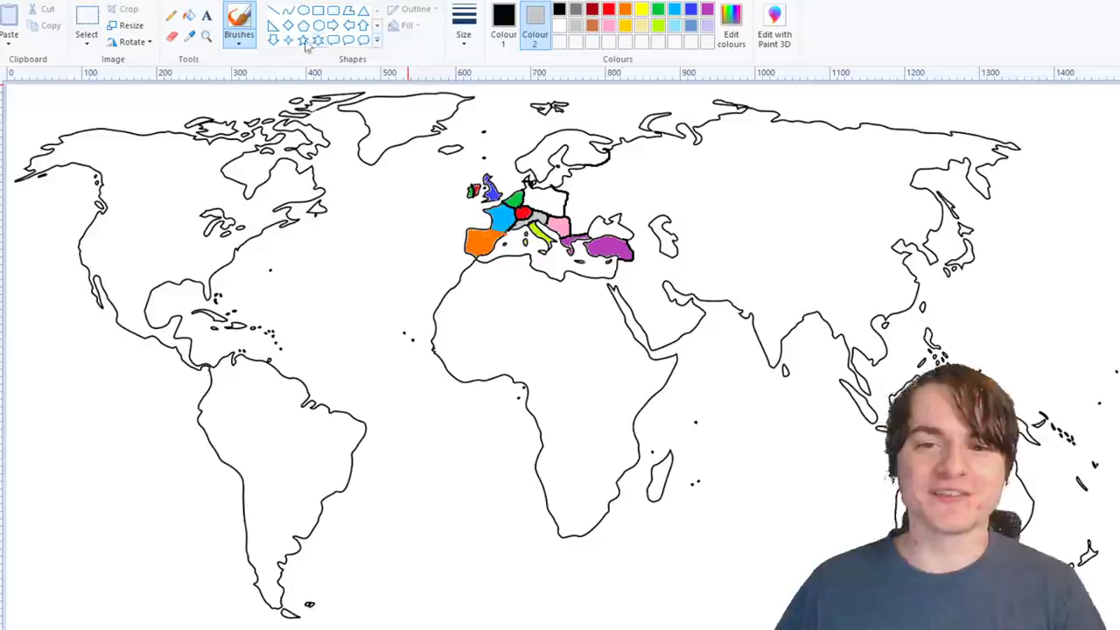
- Fill Greenland and Iceland with green, and Scandinavia with gold
click(189, 15)
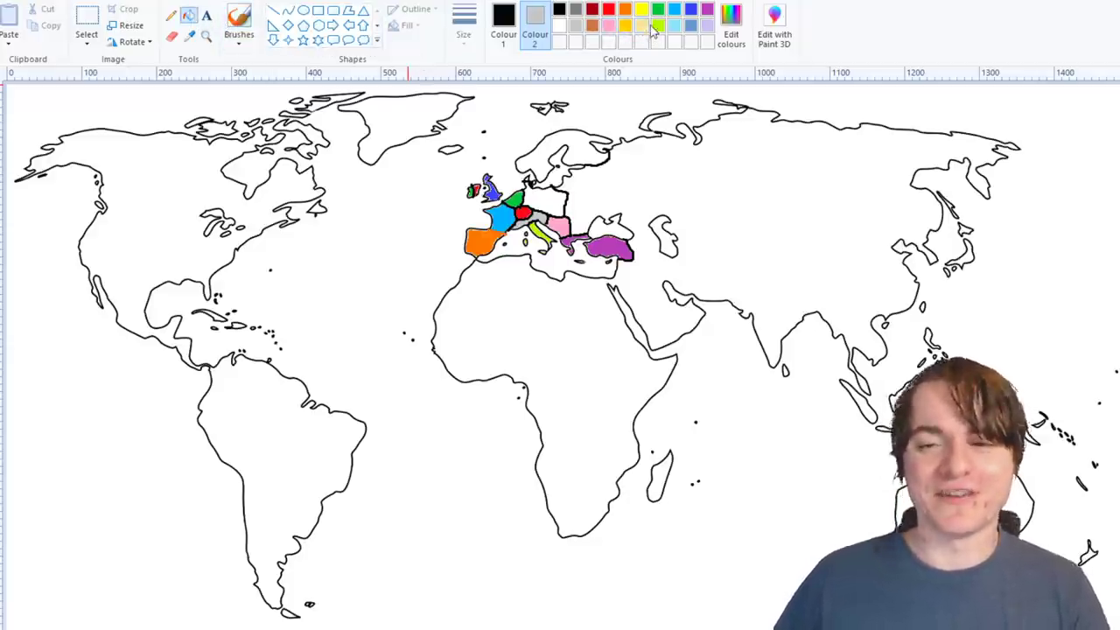
click(657, 10)
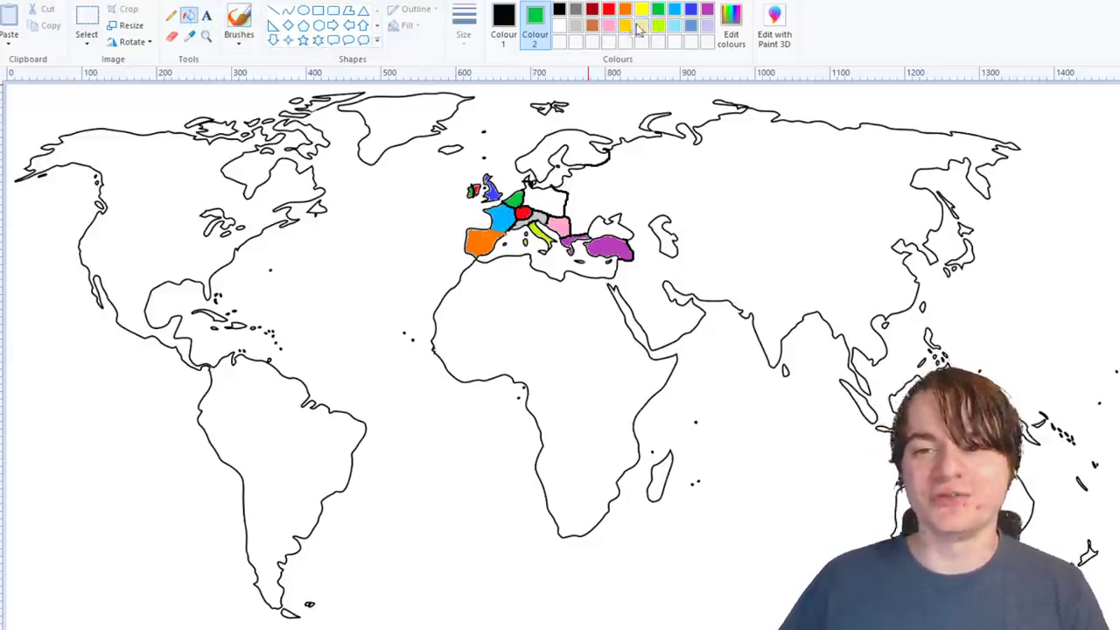
right_click(417, 119)
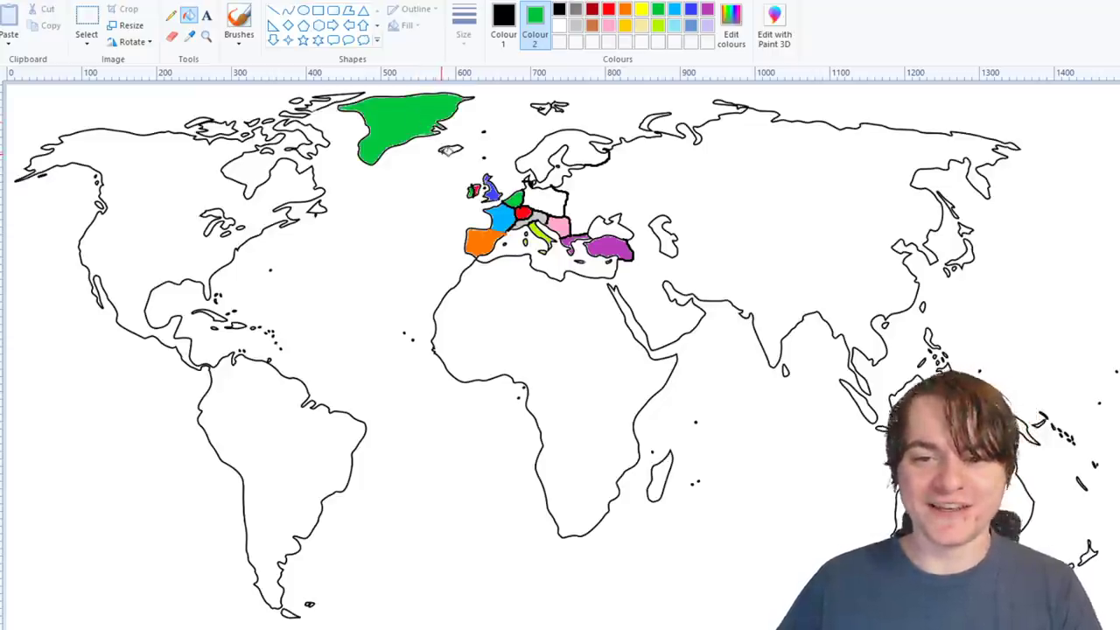
right_click(449, 149)
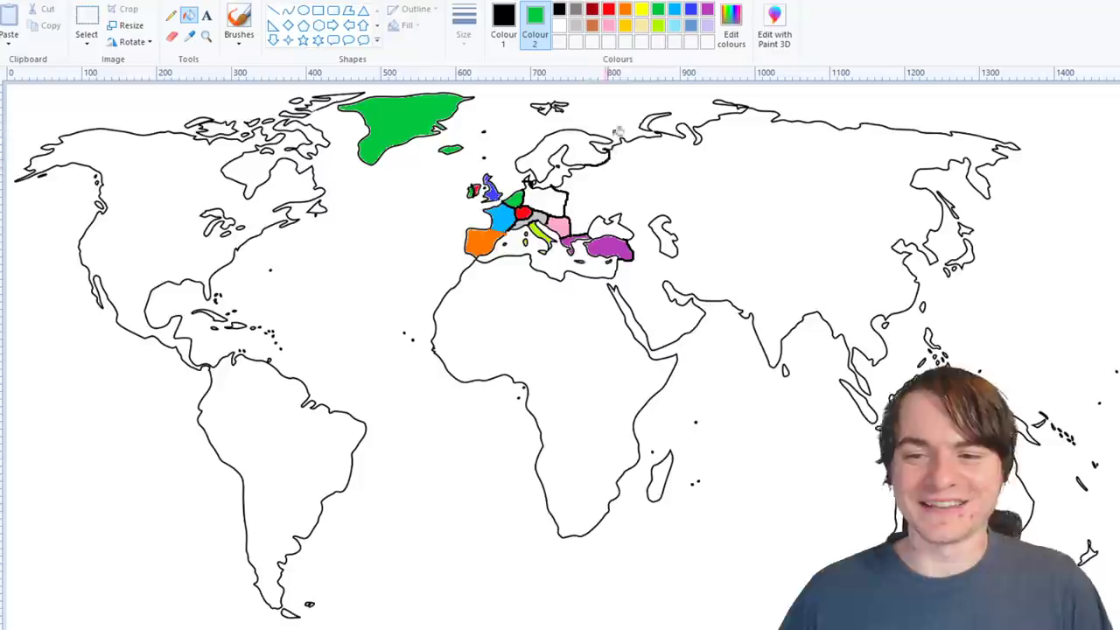
click(625, 24)
right_click(543, 164)
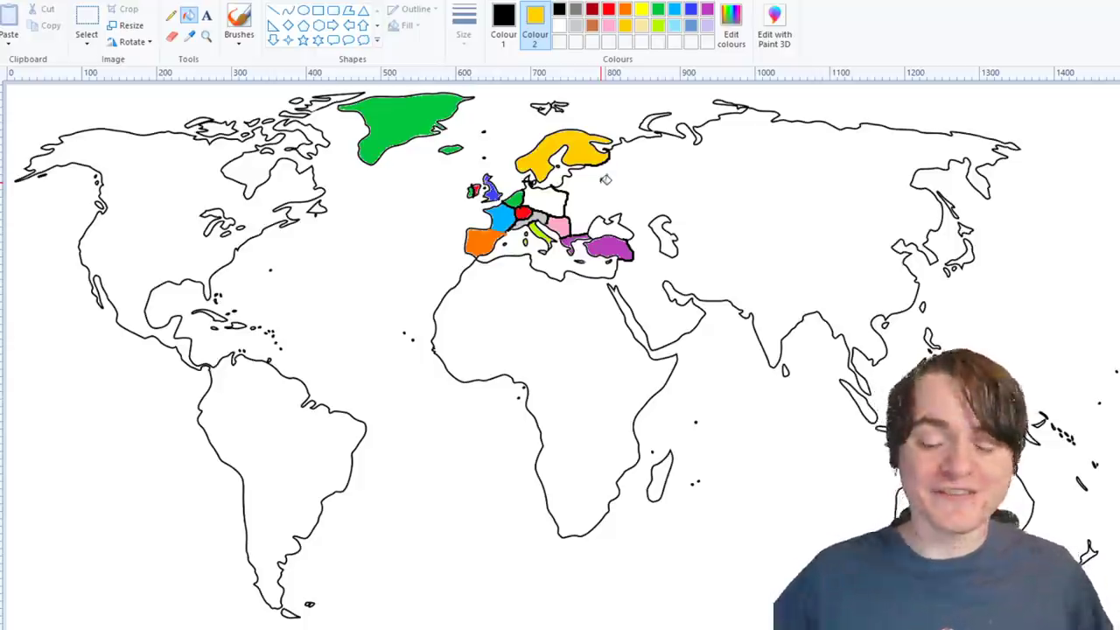
- Fill the Germany and Poland region of central Europe with dark grey
click(575, 9)
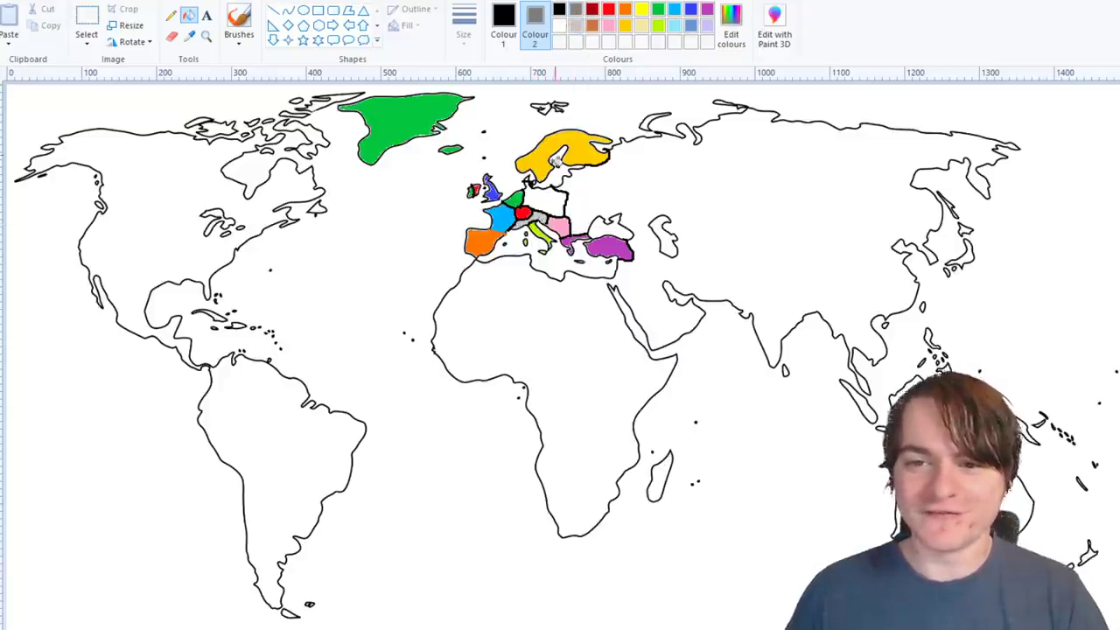
click(555, 200)
right_click(555, 200)
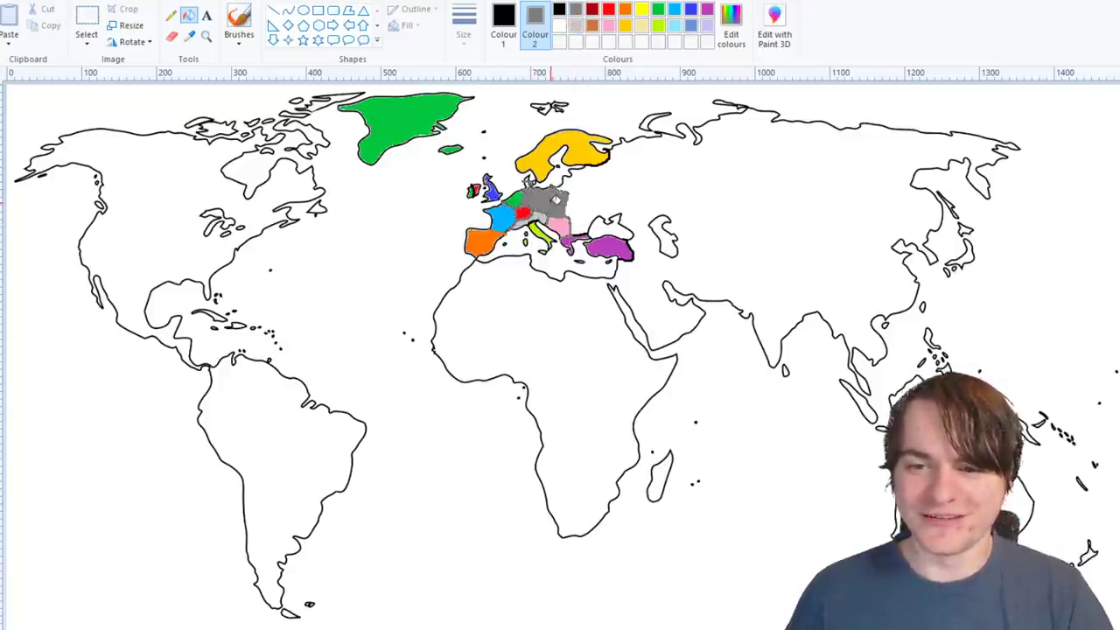
click(555, 199)
right_click(555, 200)
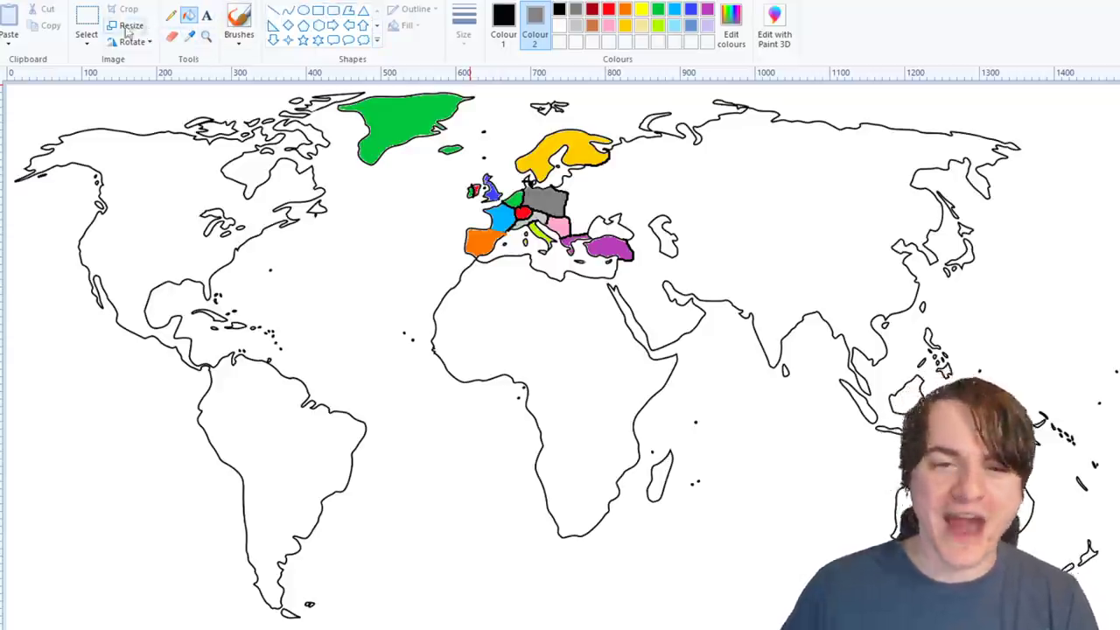
- Brush black borders around the Ukraine region, the Romania region and the land between the Black Sea and the Caspian Sea
click(238, 35)
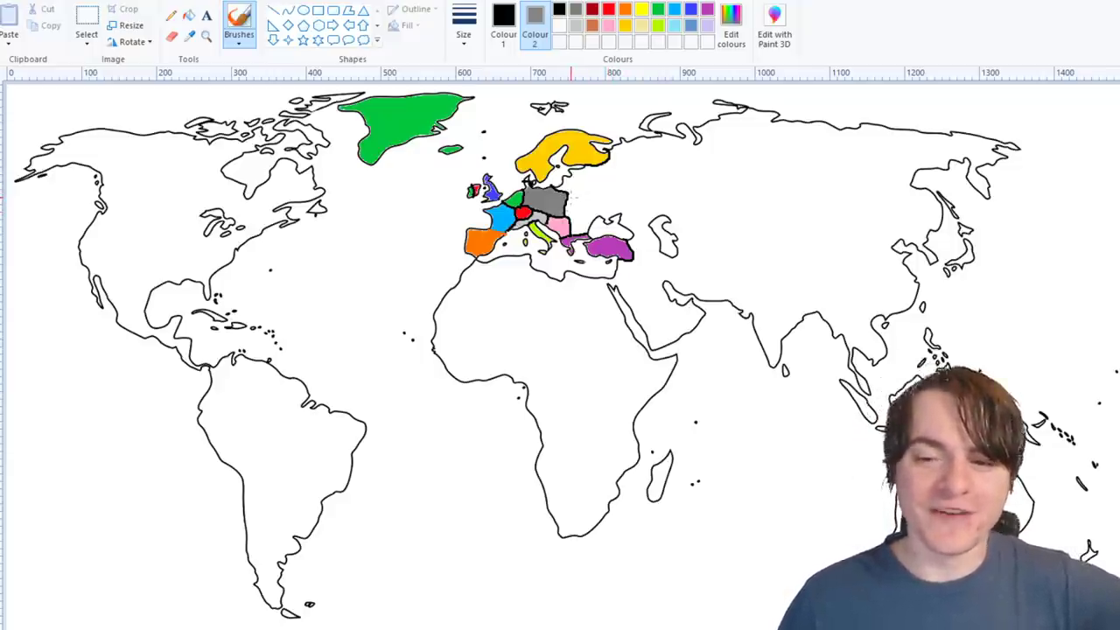
mouse_move(571, 206)
mouse_down()
mouse_move(597, 215)
mouse_move(606, 194)
mouse_move(634, 200)
mouse_move(642, 214)
mouse_move(648, 200)
mouse_move(661, 203)
mouse_move(632, 237)
mouse_up()
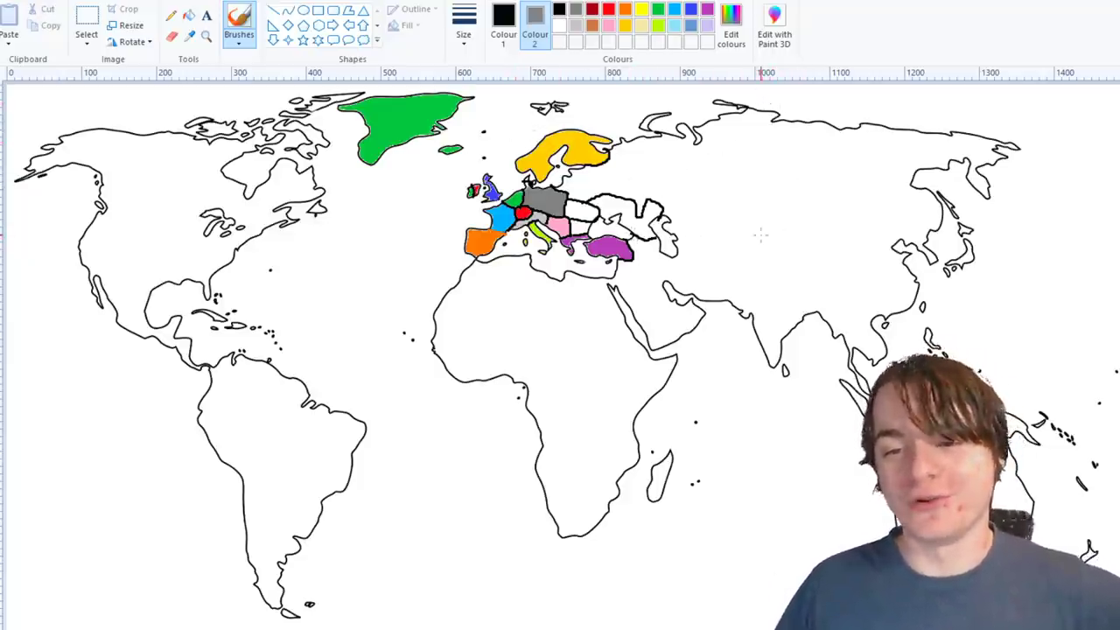
drag(665, 210, 858, 205)
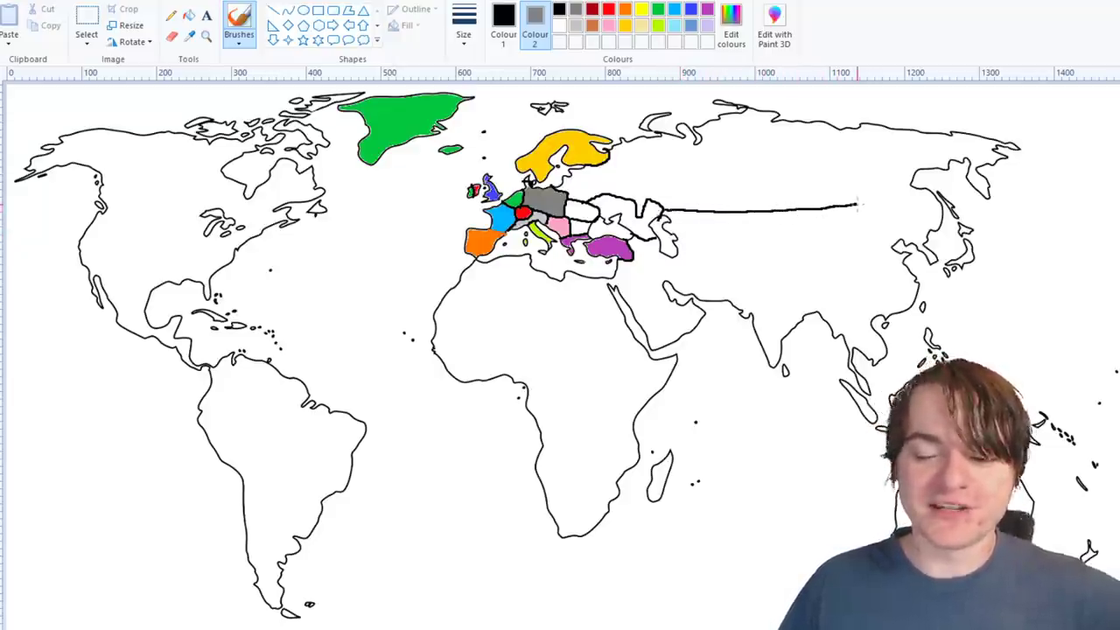
key(ctrl+z)
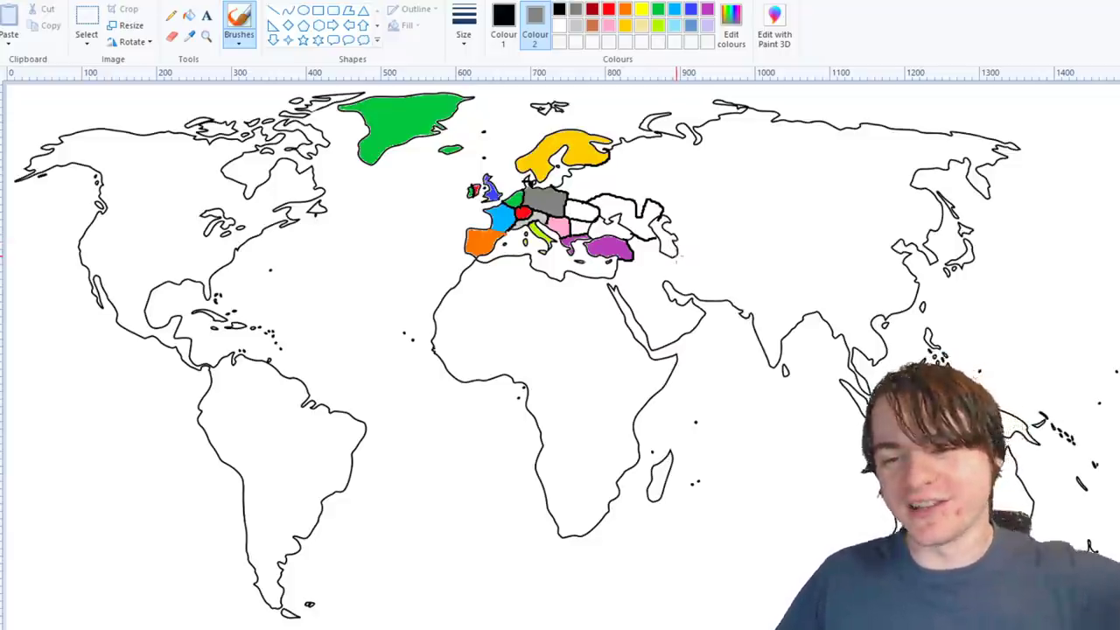
mouse_move(677, 253)
mouse_down()
mouse_move(738, 258)
mouse_move(735, 224)
mouse_move(765, 223)
mouse_move(733, 208)
mouse_move(724, 194)
mouse_move(734, 189)
mouse_move(839, 219)
mouse_move(911, 197)
mouse_move(951, 227)
mouse_up()
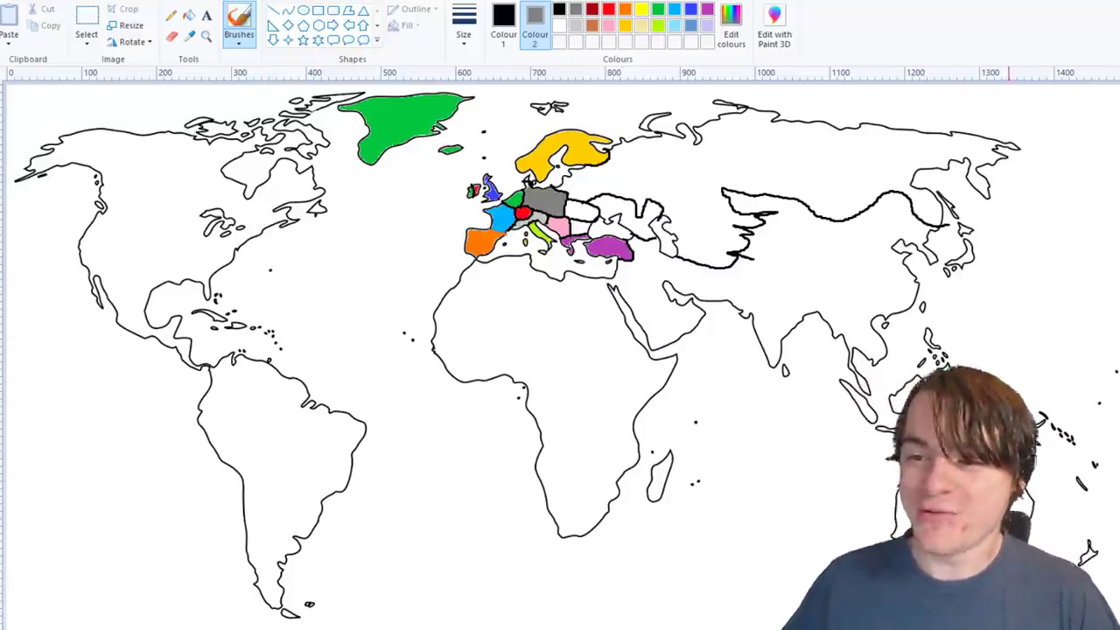
key(ctrl+z)
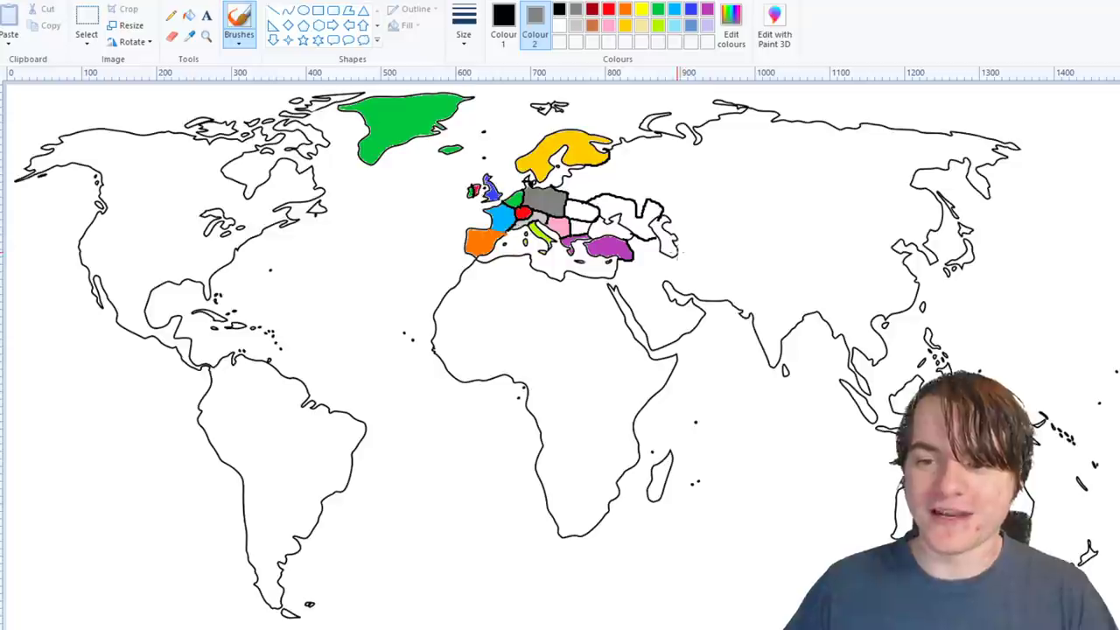
- Brush Russia's black southern border from the Caspian Sea to the Pacific and the Baltic border, and fill Russia with bright blue
mouse_move(677, 250)
mouse_down()
mouse_move(713, 267)
mouse_move(733, 254)
mouse_move(740, 229)
mouse_move(796, 201)
mouse_move(921, 236)
mouse_up()
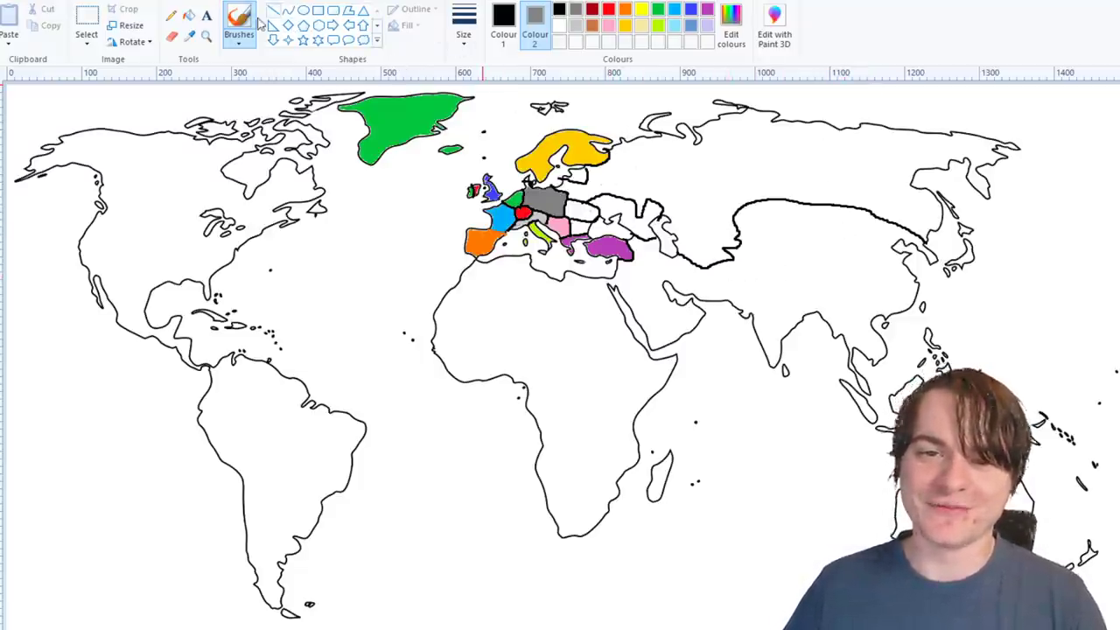
click(189, 16)
click(675, 25)
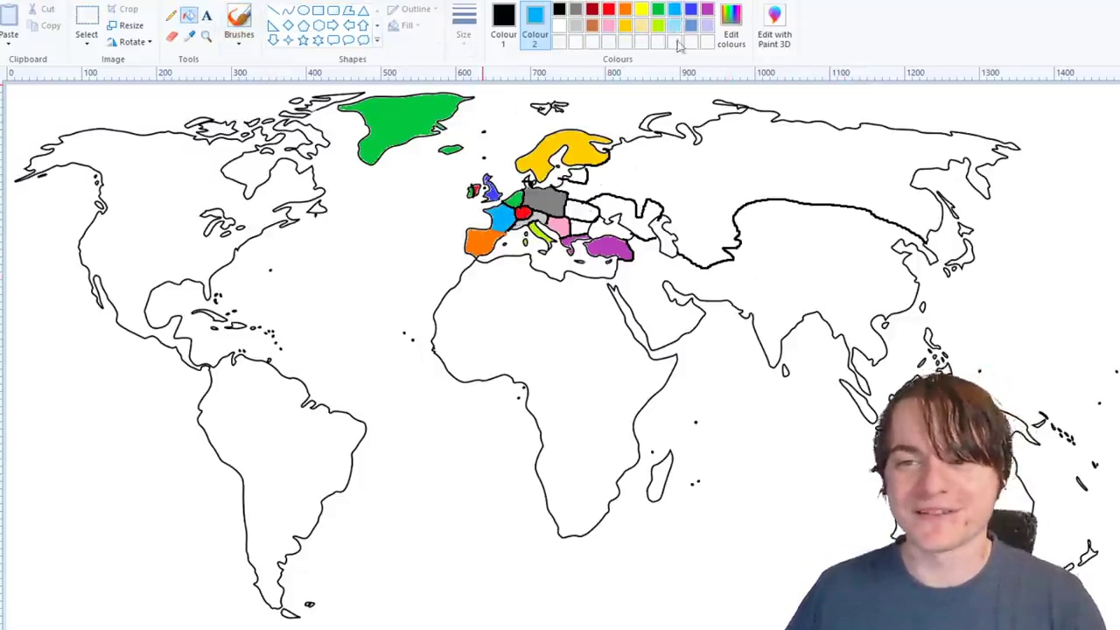
click(671, 175)
key(ctrl+z)
right_click(669, 175)
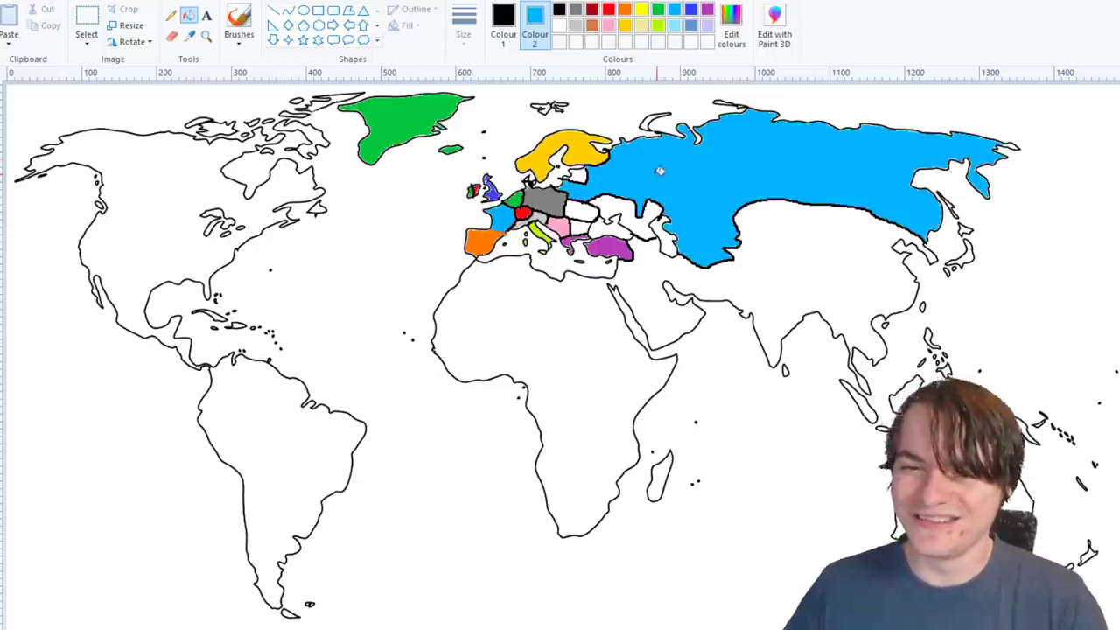
- Fill the land between the Black Sea and the Caspian Sea with gold, and the Ukraine region with red
click(627, 25)
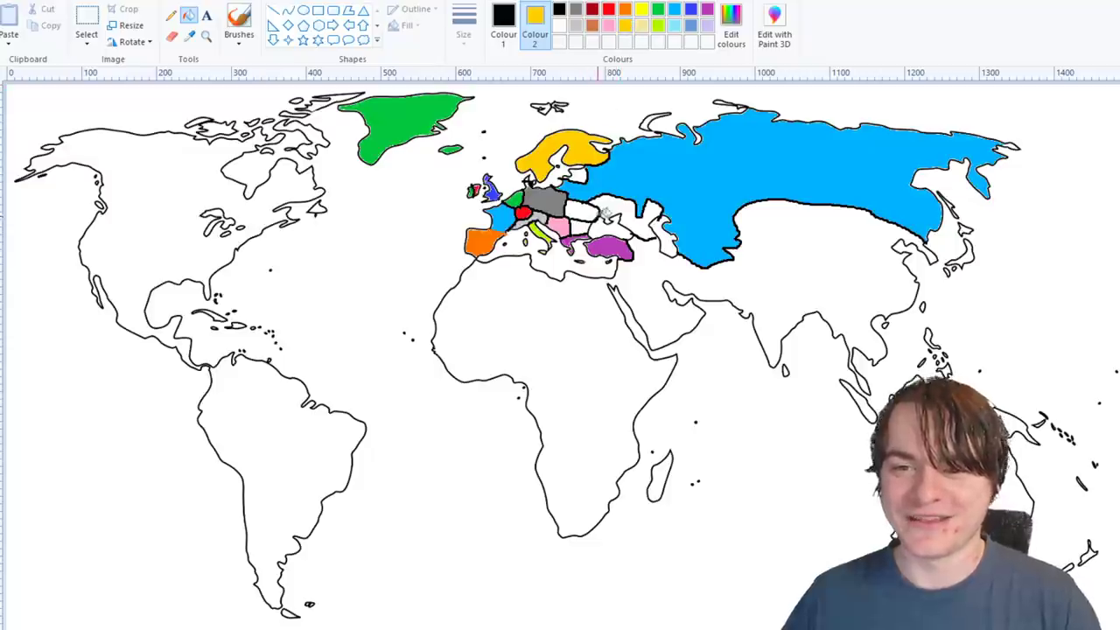
right_click(616, 208)
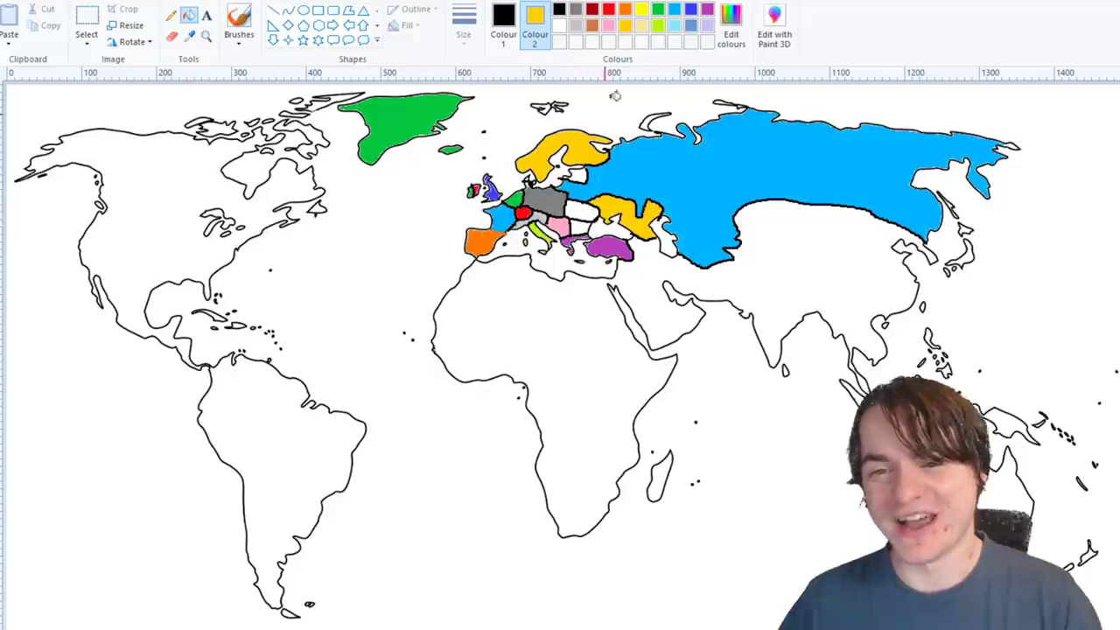
click(609, 11)
right_click(580, 208)
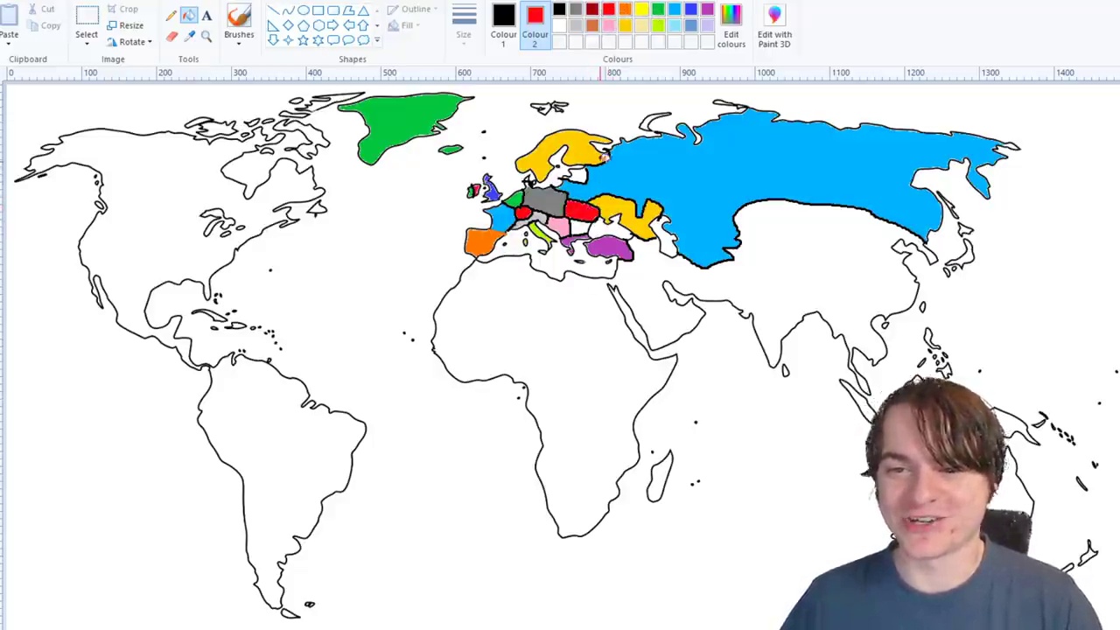
- Fill the Romania region west of the Black Sea with lime, and switch back to the brush
click(658, 25)
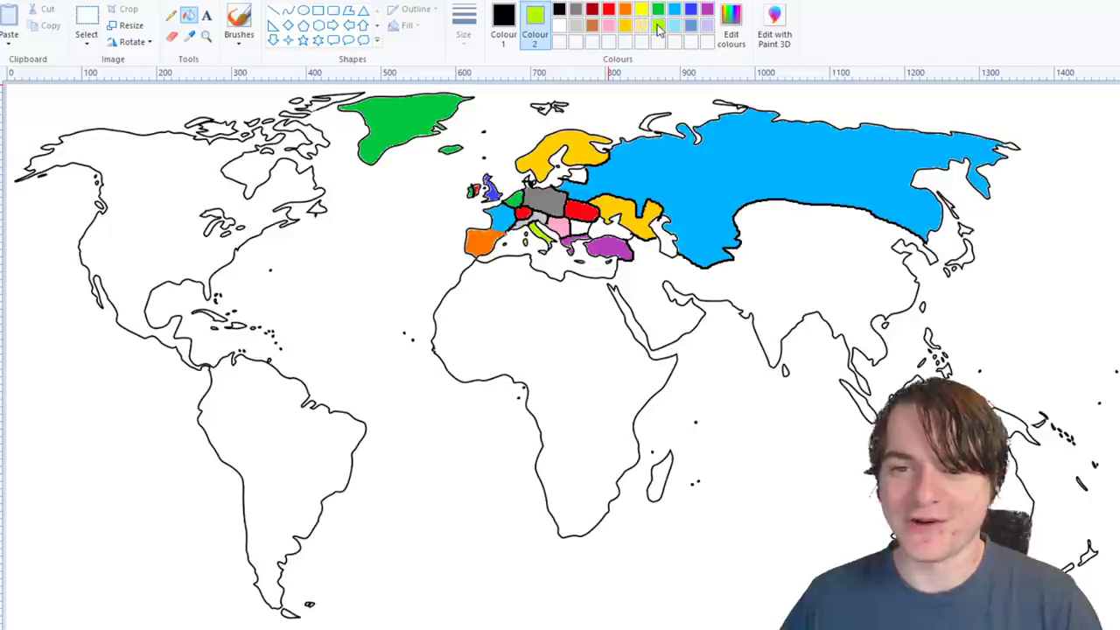
right_click(581, 226)
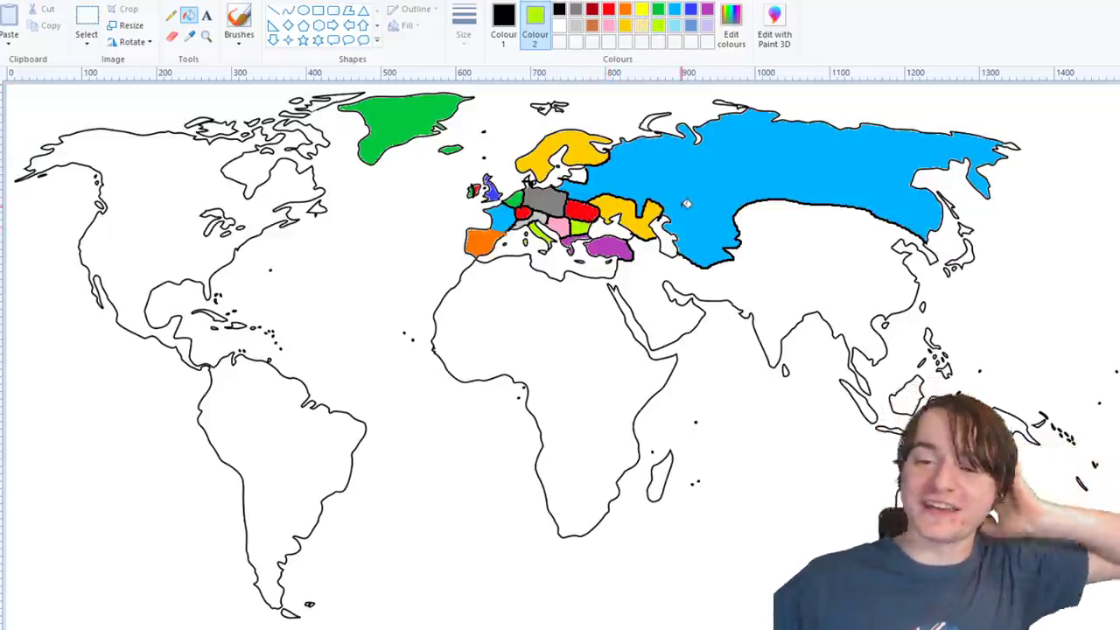
click(627, 25)
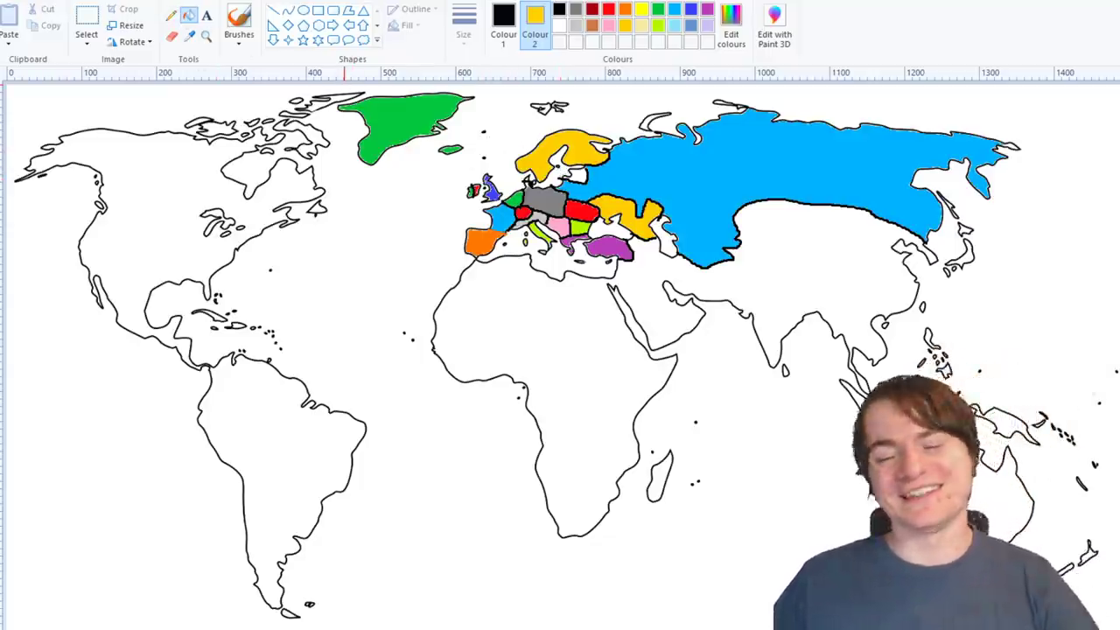
click(239, 35)
click(235, 73)
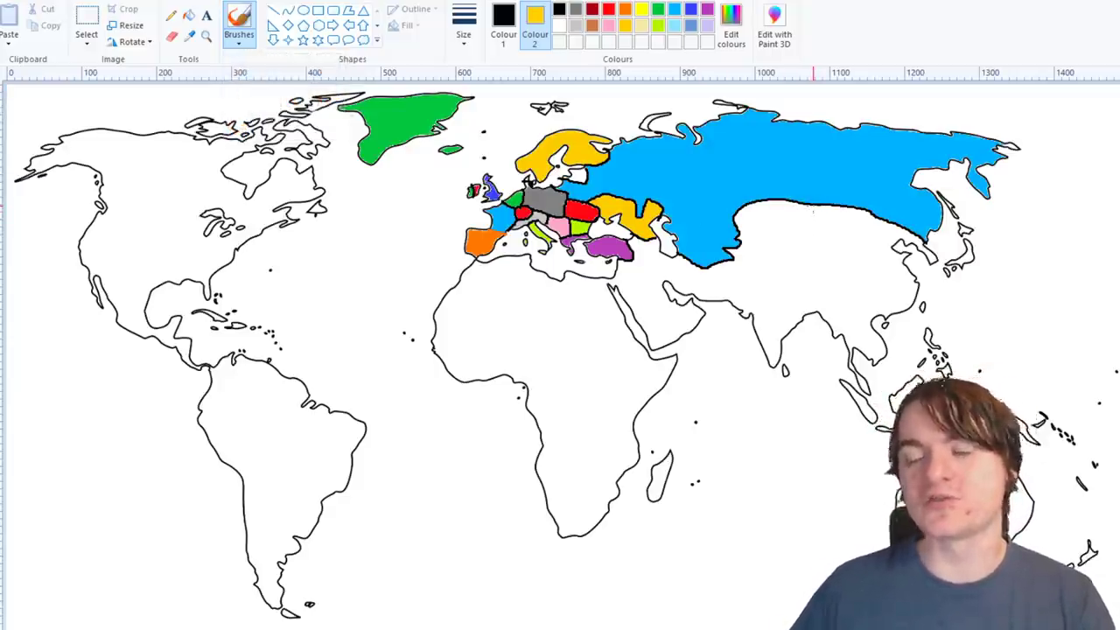
mouse_move(799, 208)
mouse_down()
mouse_move(786, 248)
mouse_move(797, 290)
mouse_move(880, 321)
mouse_up()
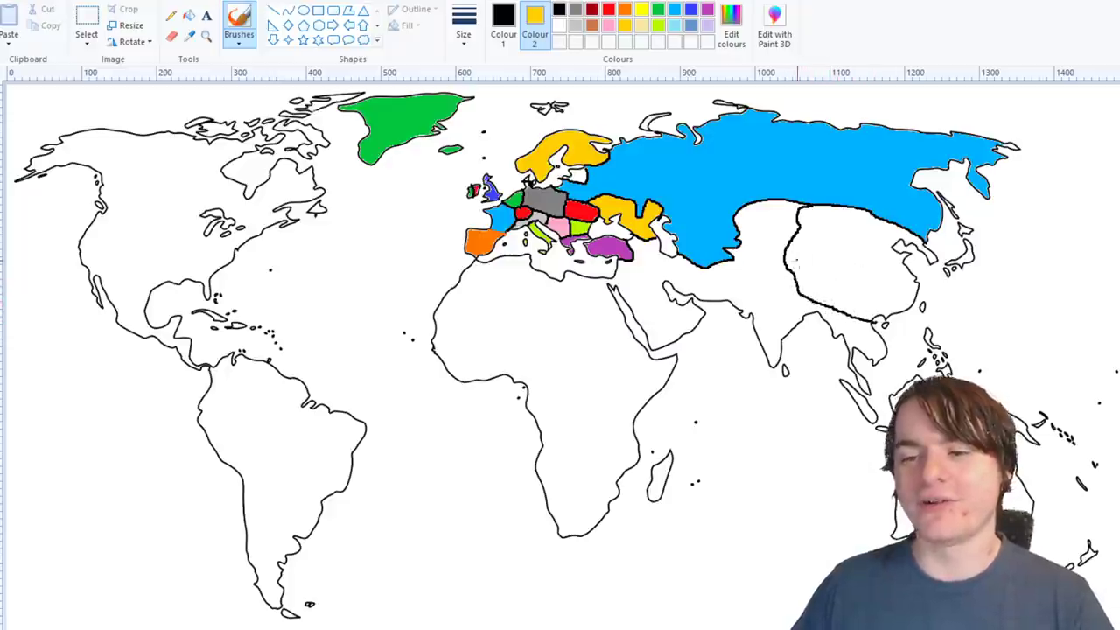
mouse_move(788, 255)
mouse_down()
mouse_move(792, 290)
mouse_move(763, 233)
mouse_move(796, 203)
mouse_up()
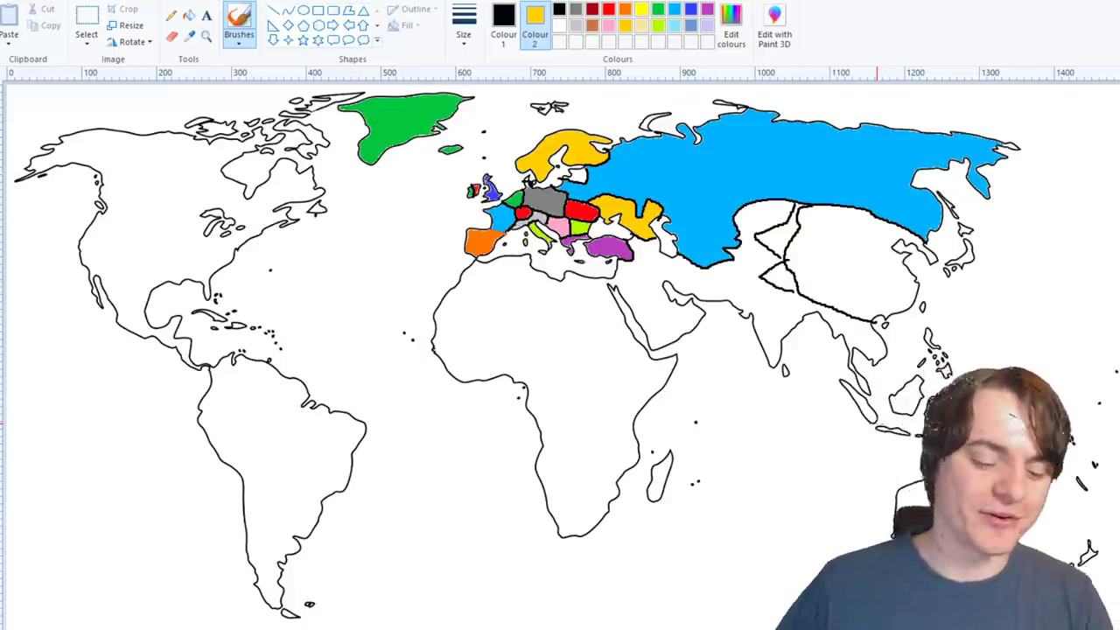
key(ctrl+z)
key(ctrl+z)
key(ctrl+z)
key(ctrl+z)
key(ctrl+z)
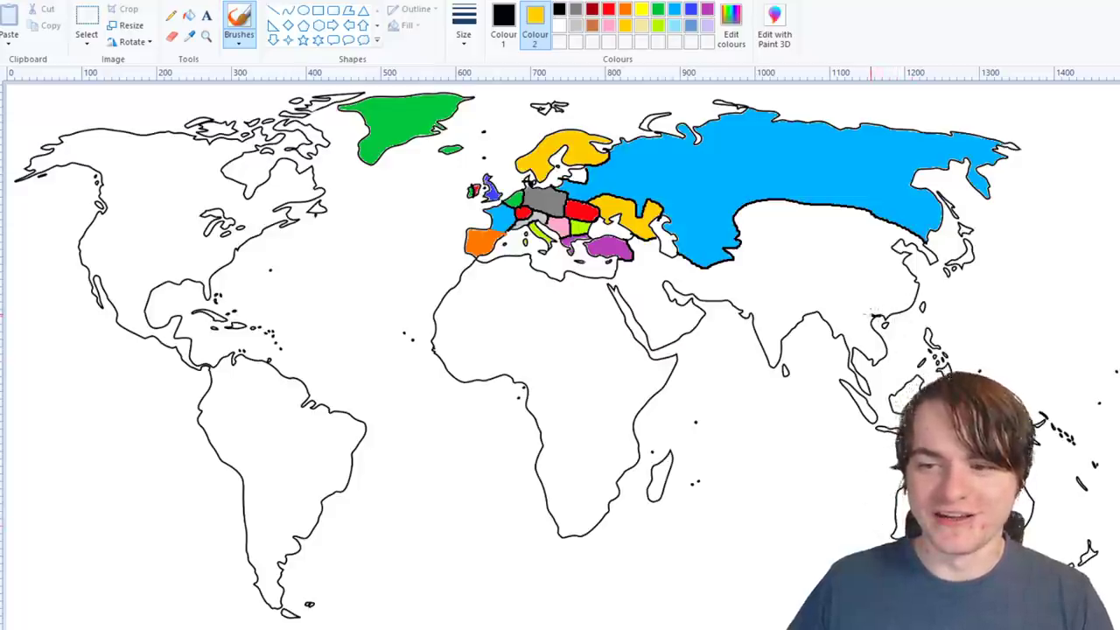
mouse_move(877, 315)
mouse_down()
mouse_move(792, 262)
mouse_move(791, 238)
mouse_move(817, 233)
mouse_move(810, 207)
mouse_up()
key(ctrl+z)
key(ctrl+z)
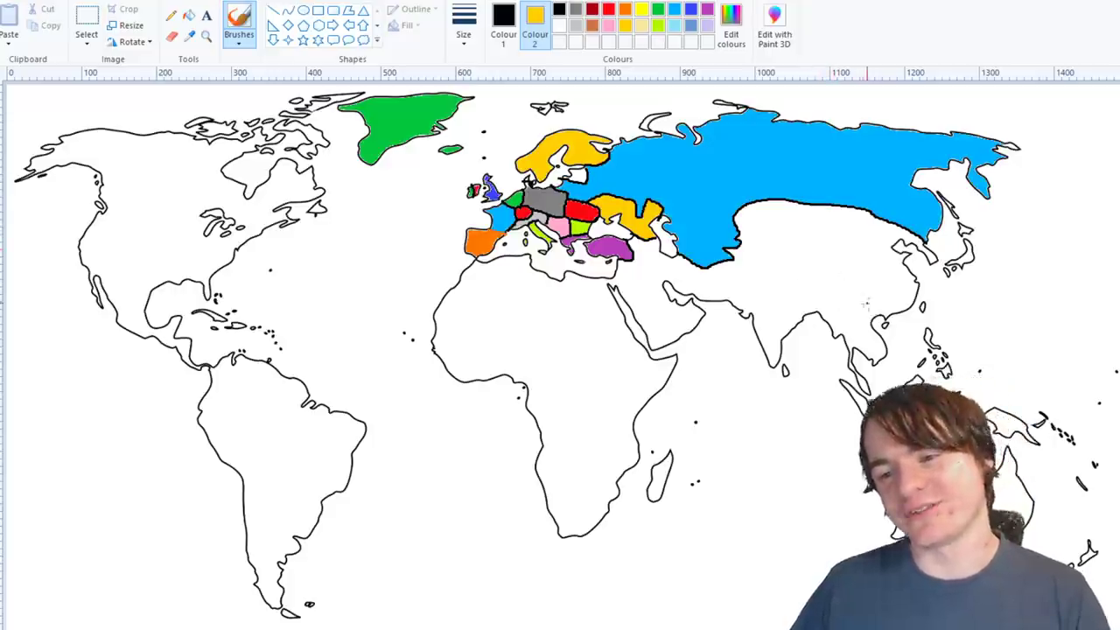
mouse_move(875, 315)
mouse_down()
mouse_move(830, 298)
mouse_move(817, 263)
mouse_move(836, 247)
mouse_move(821, 224)
mouse_move(831, 200)
mouse_up()
key(ctrl+z)
key(ctrl+z)
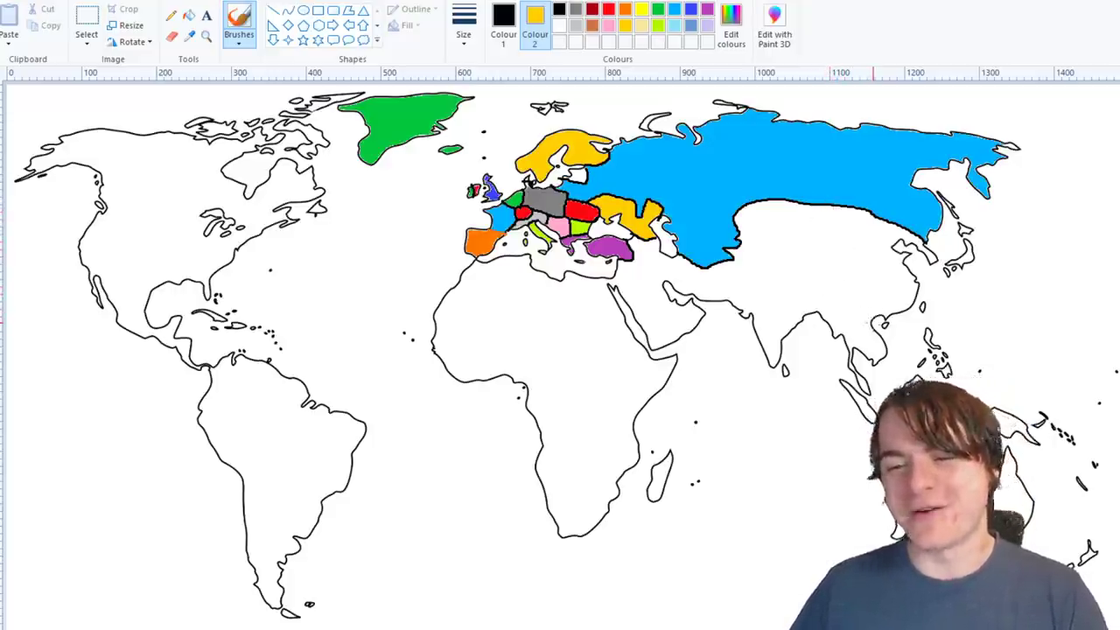
- Brush black borders along China's western side, from there up to Russia, and around India from the Arabian Sea to the Bay of Bengal
mouse_move(872, 317)
mouse_down()
mouse_move(834, 298)
mouse_move(808, 259)
mouse_move(824, 228)
mouse_move(858, 212)
mouse_up()
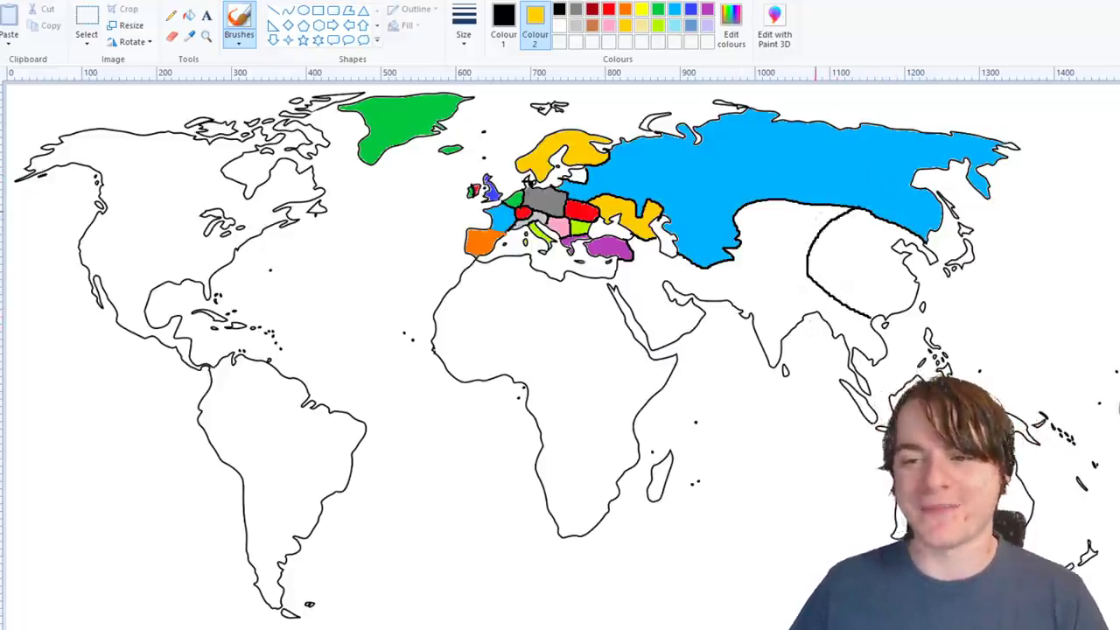
drag(823, 231, 810, 205)
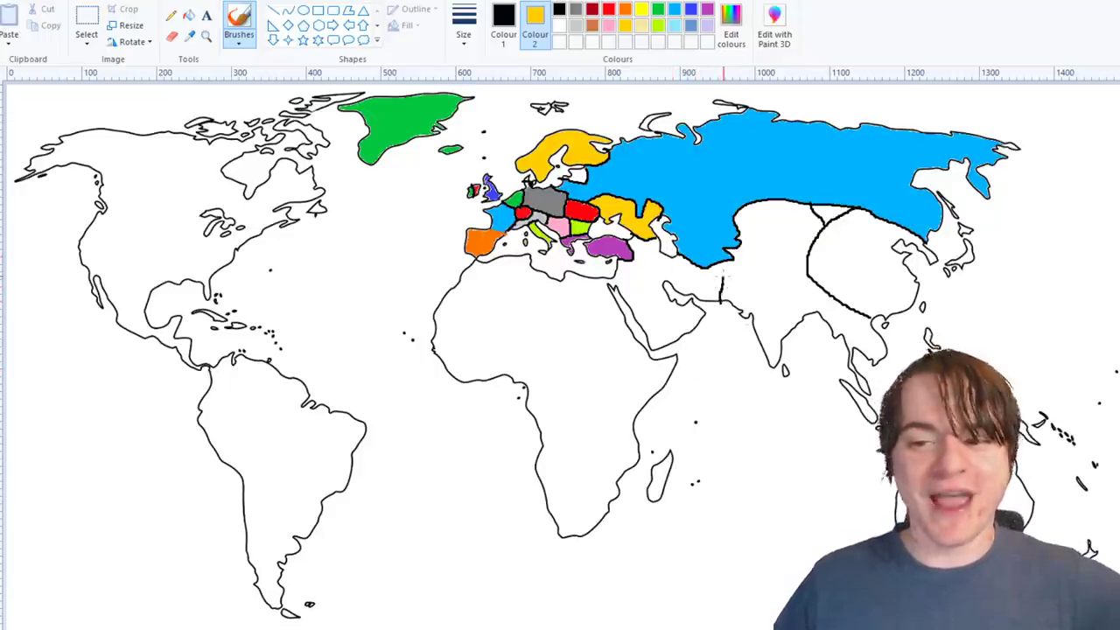
drag(726, 263, 802, 290)
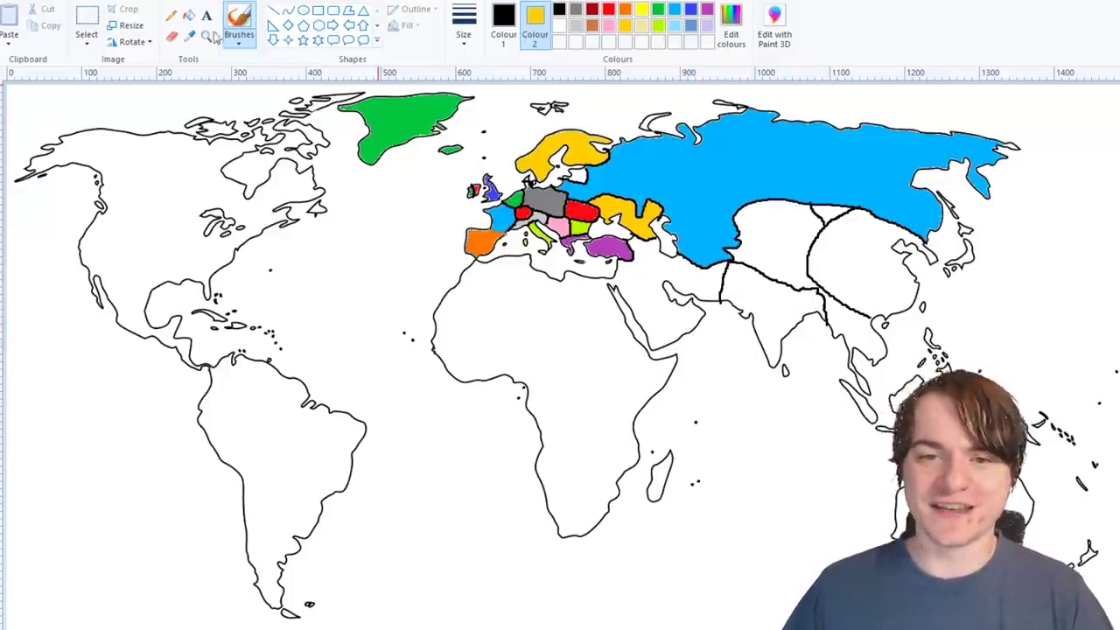
- Fill India with green and eastern China with red
click(189, 16)
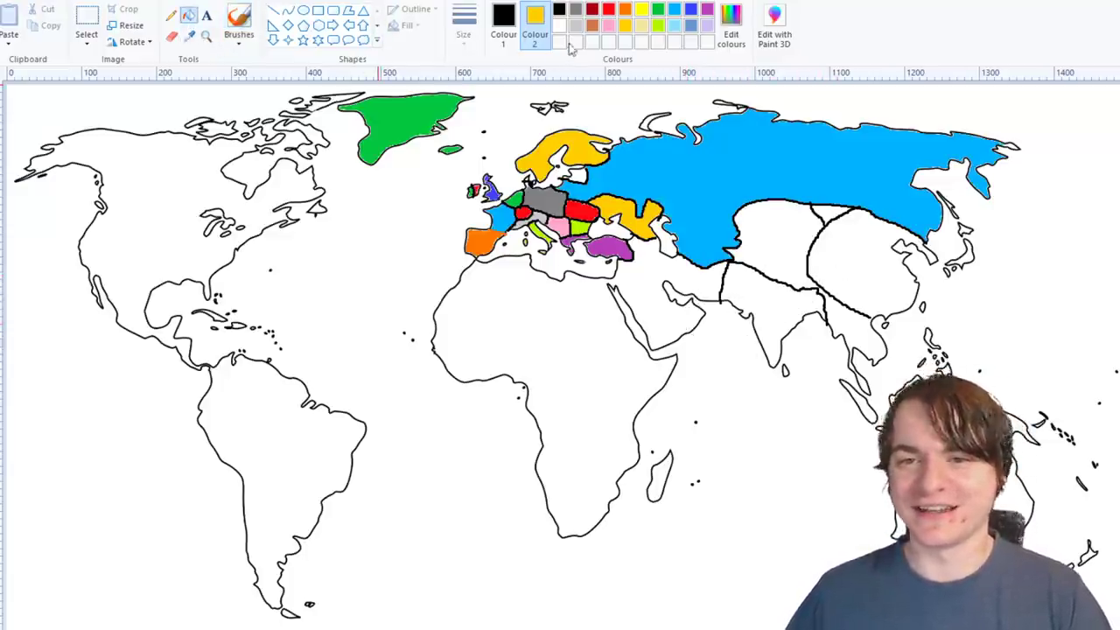
click(658, 25)
click(658, 10)
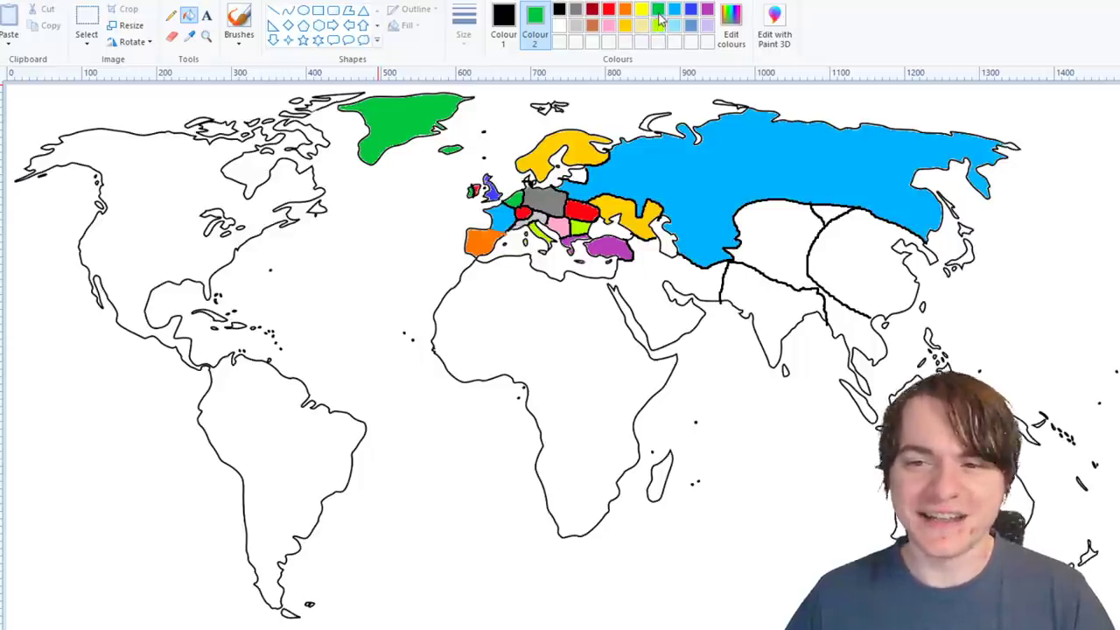
right_click(753, 285)
click(609, 9)
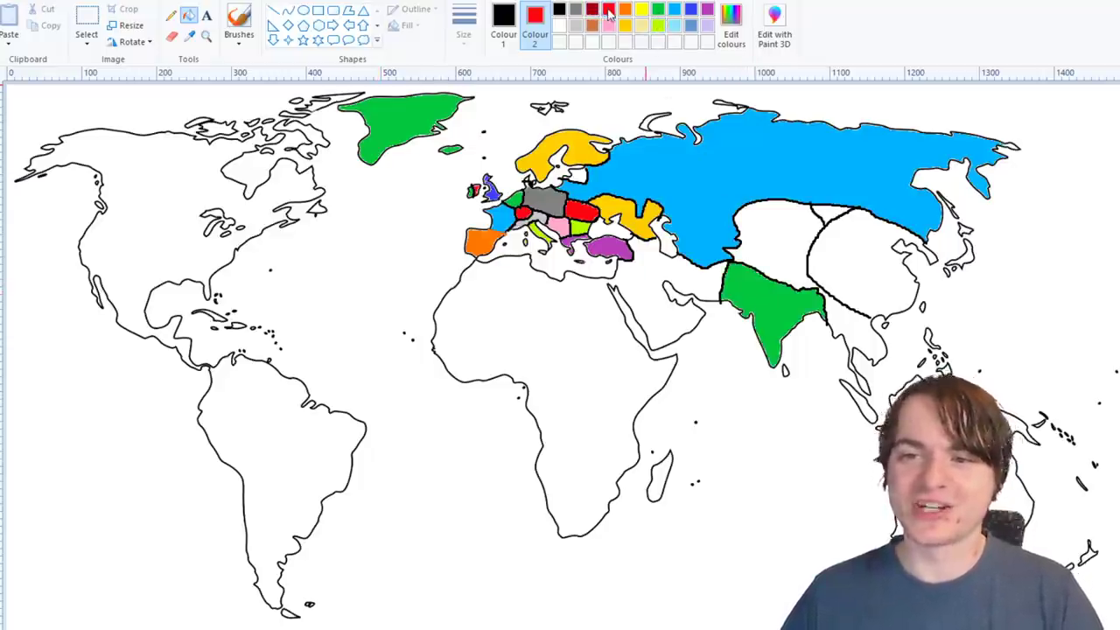
right_click(886, 257)
- Fill the small wedge between Russia and China with rose, and western China with light yellow
click(608, 24)
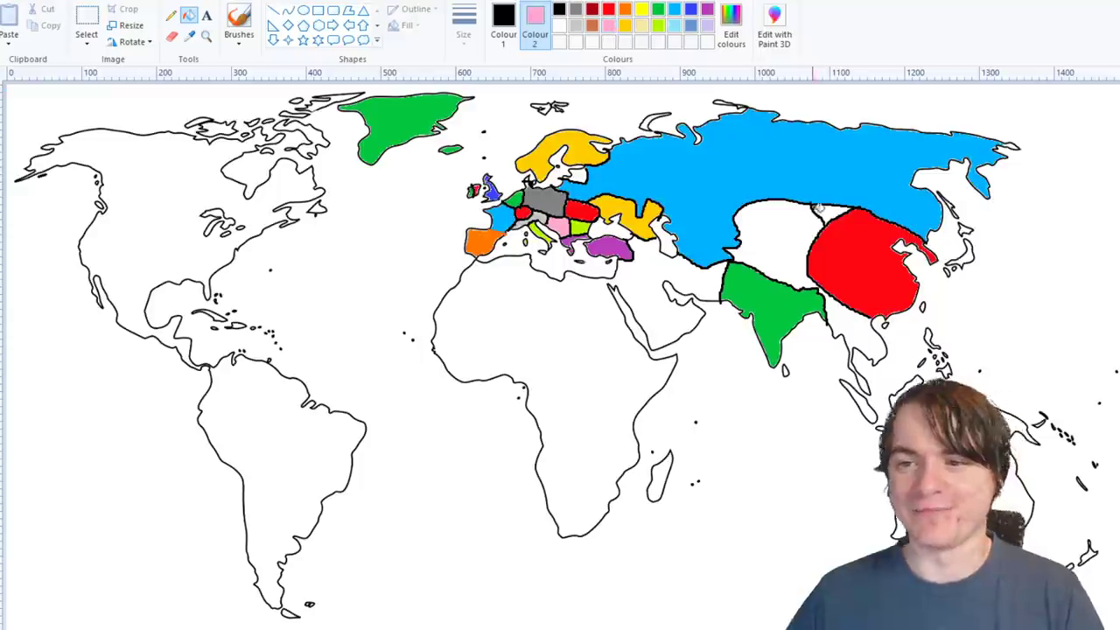
right_click(826, 214)
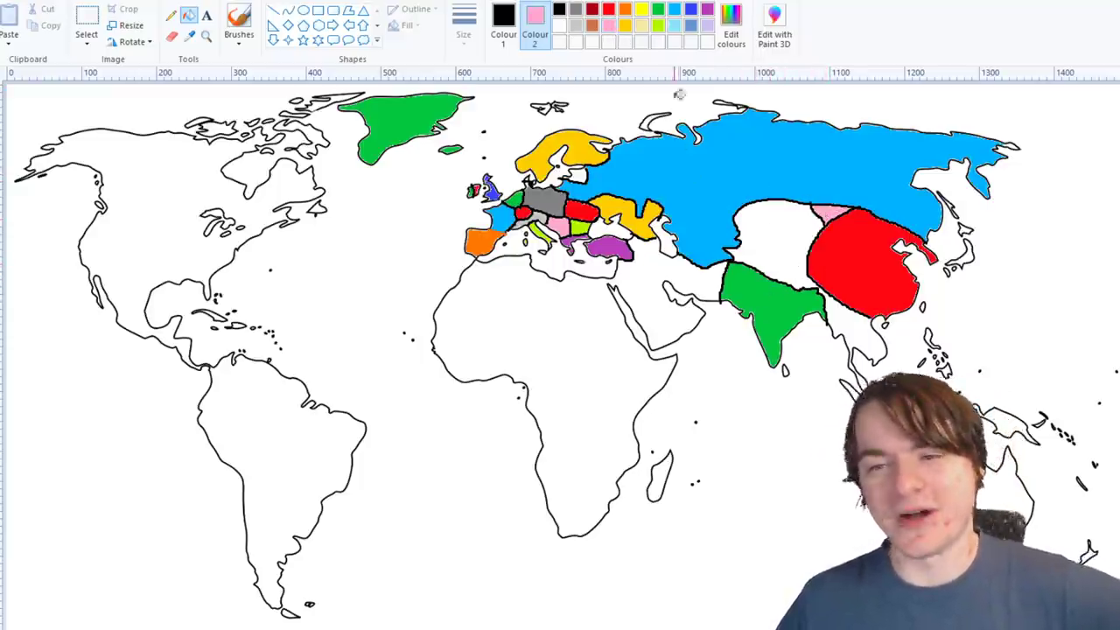
click(674, 25)
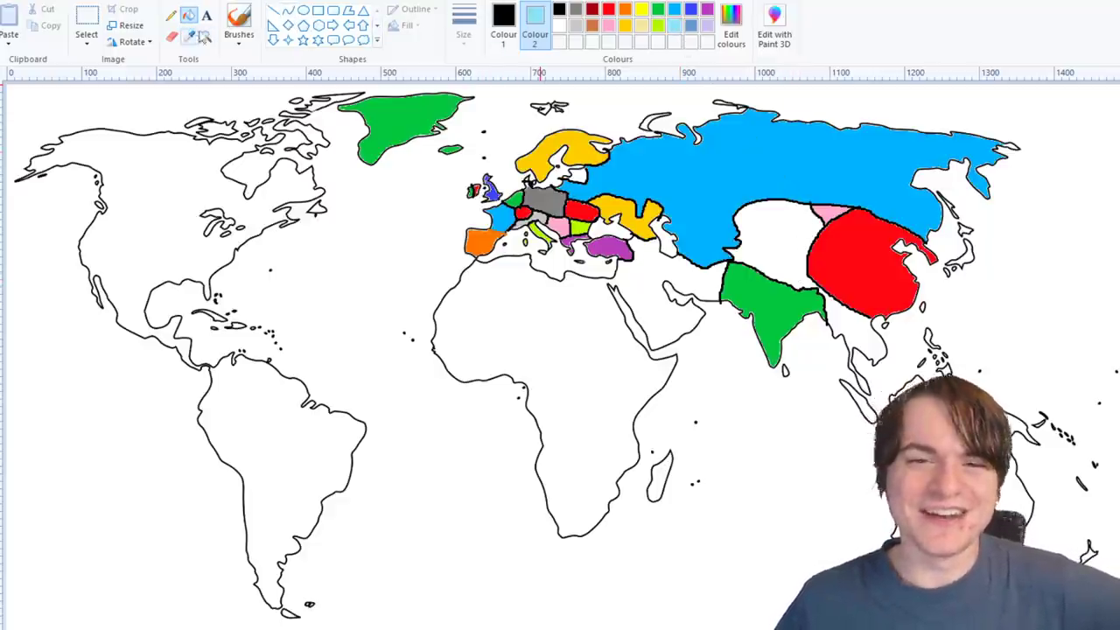
click(230, 40)
click(239, 65)
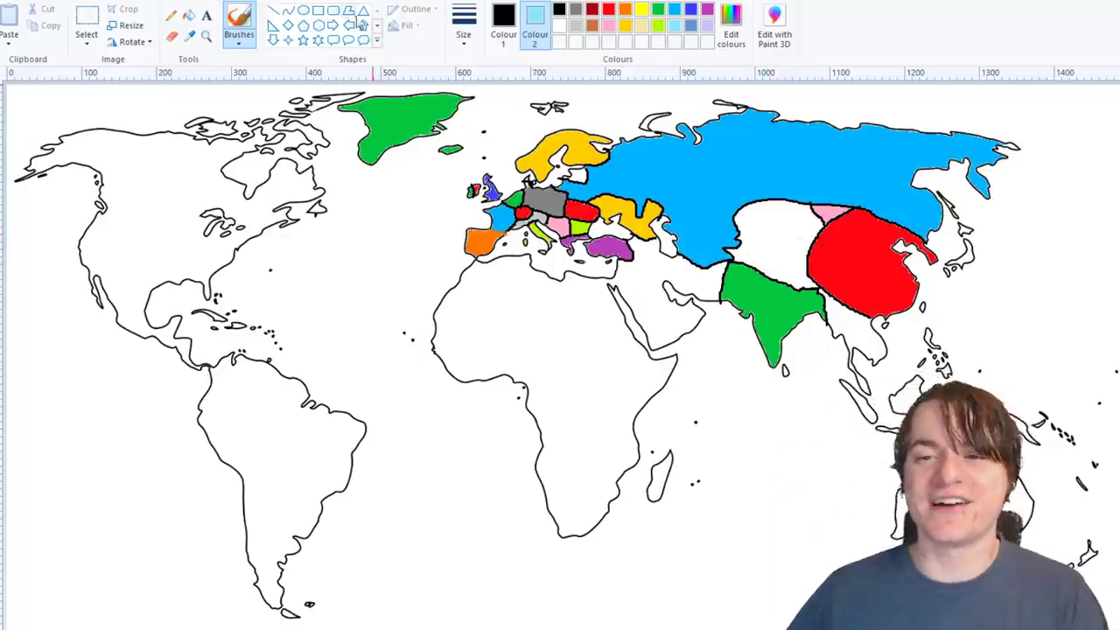
click(641, 24)
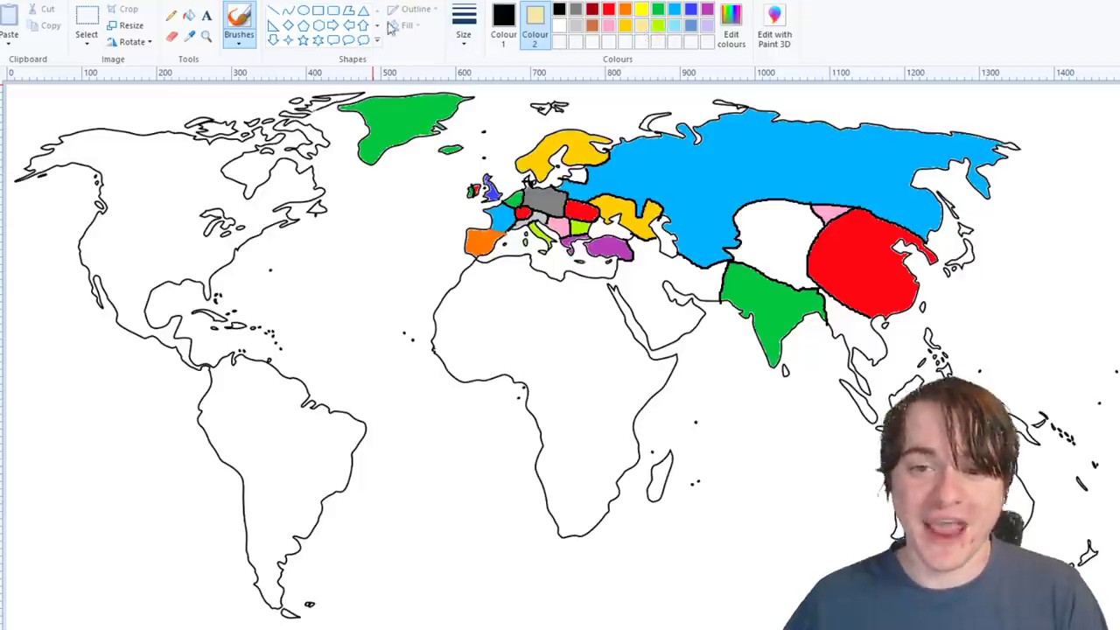
click(189, 15)
right_click(767, 229)
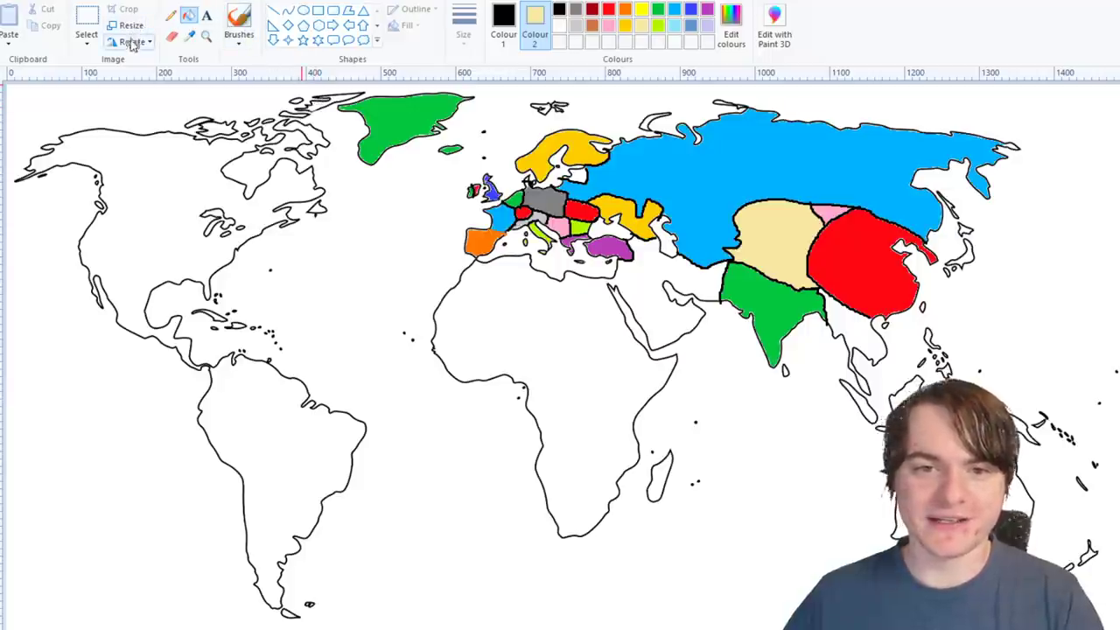
- Fill mainland Southeast Asia, including the Malay Peninsula, with indigo
click(239, 37)
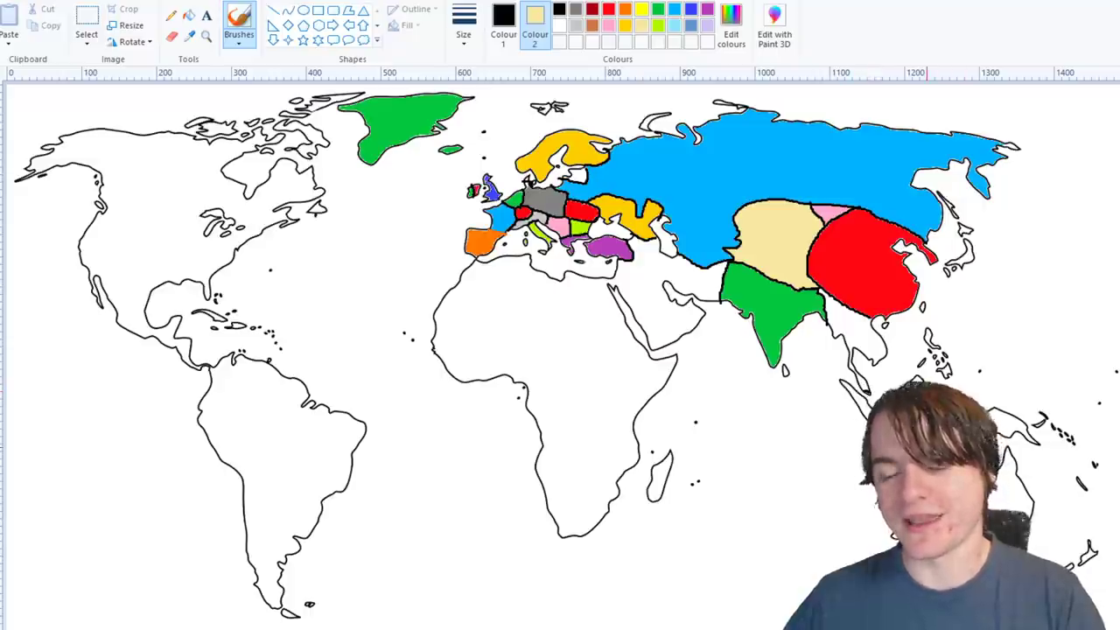
click(189, 15)
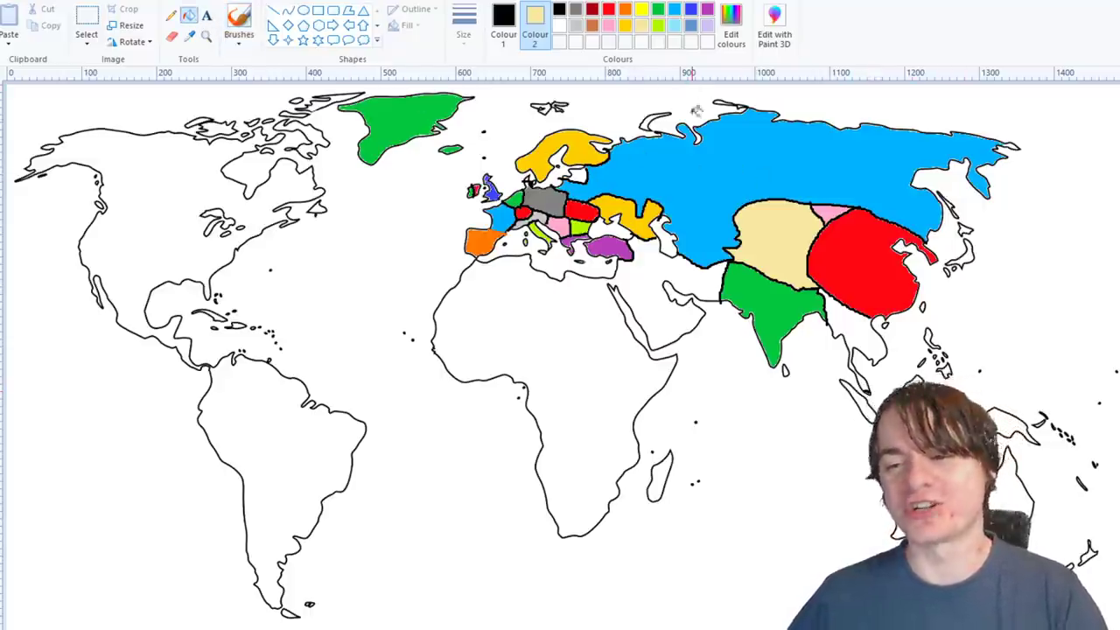
click(691, 11)
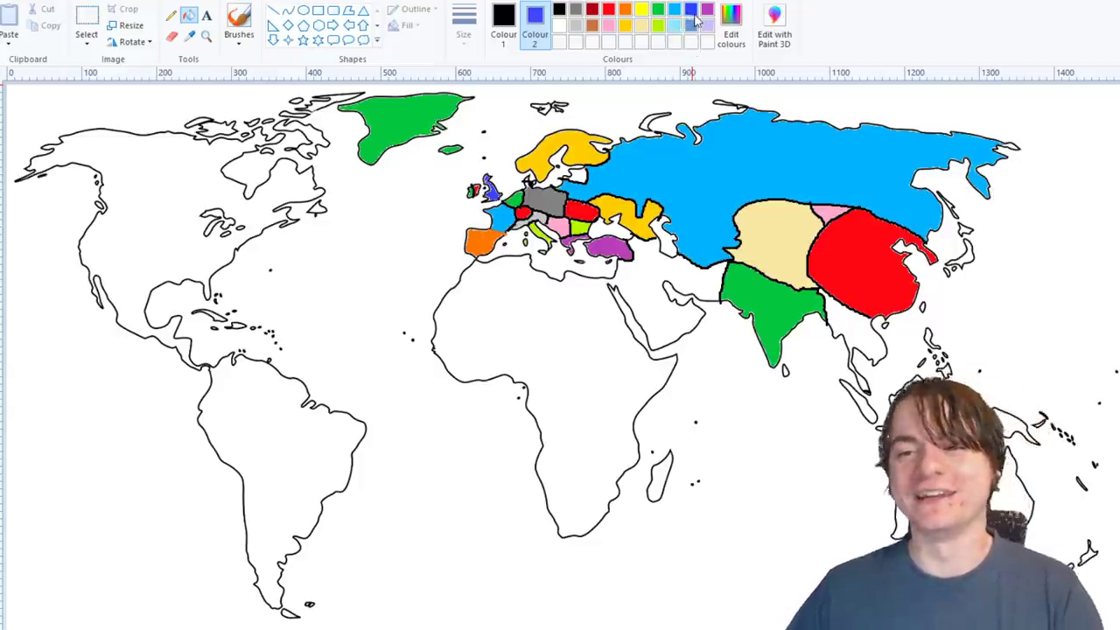
right_click(855, 327)
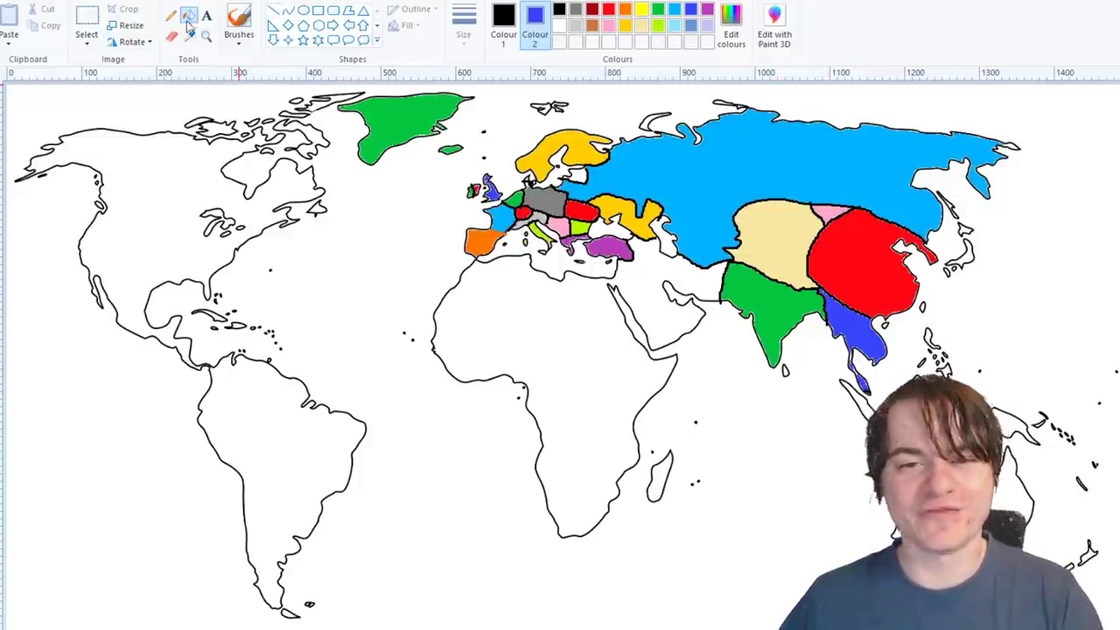
- Cut out the southern tip of the Malay Peninsula and place it enlarged in the Atlantic west of Spain
click(239, 40)
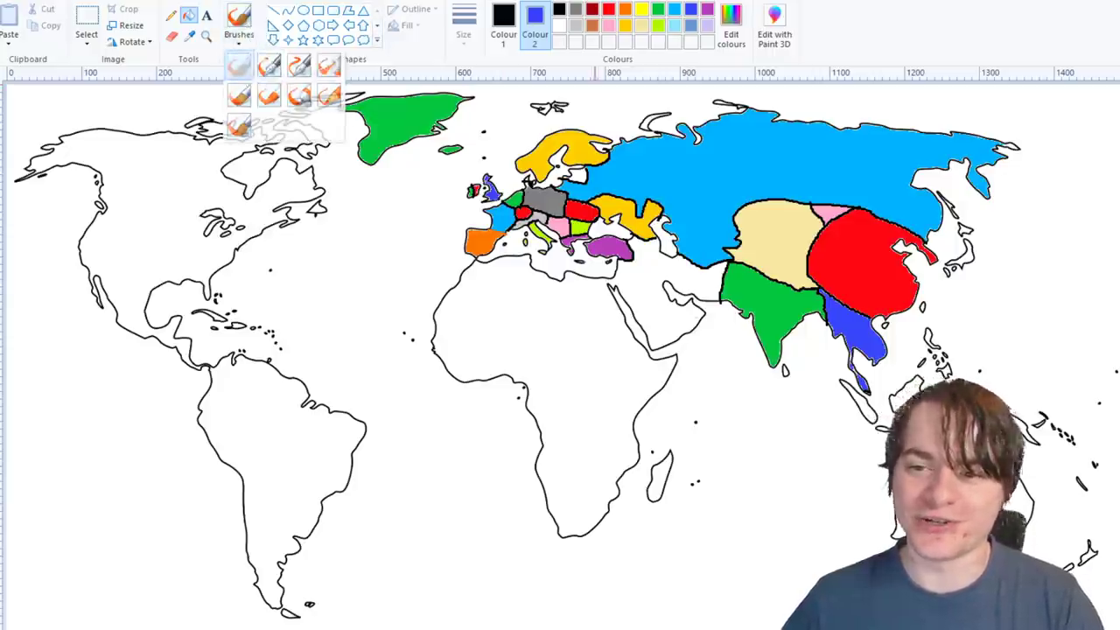
click(239, 66)
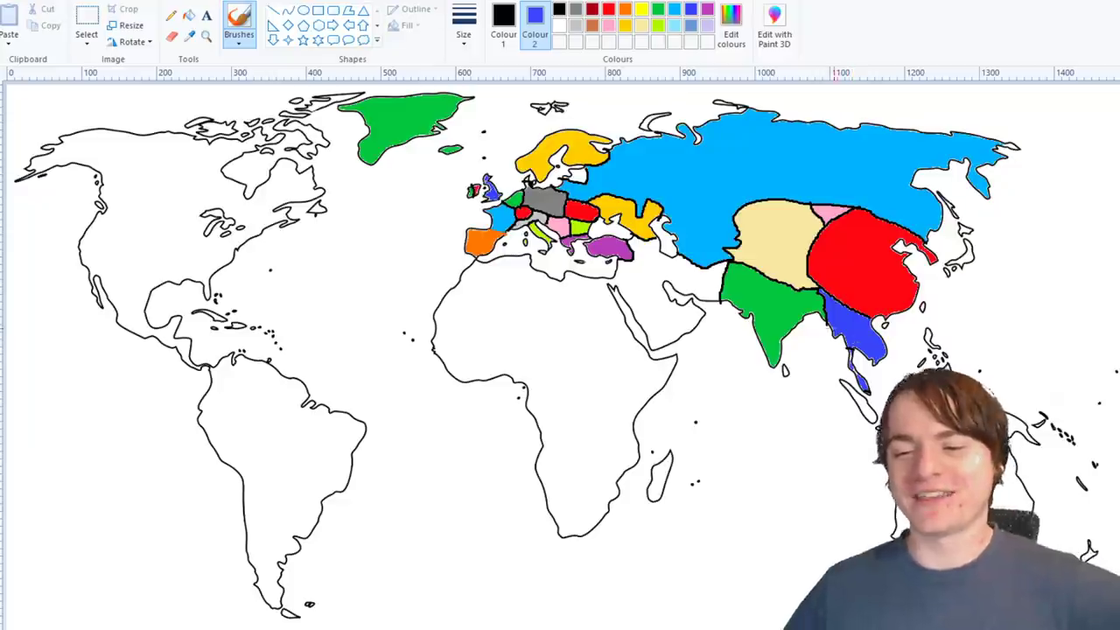
click(86, 27)
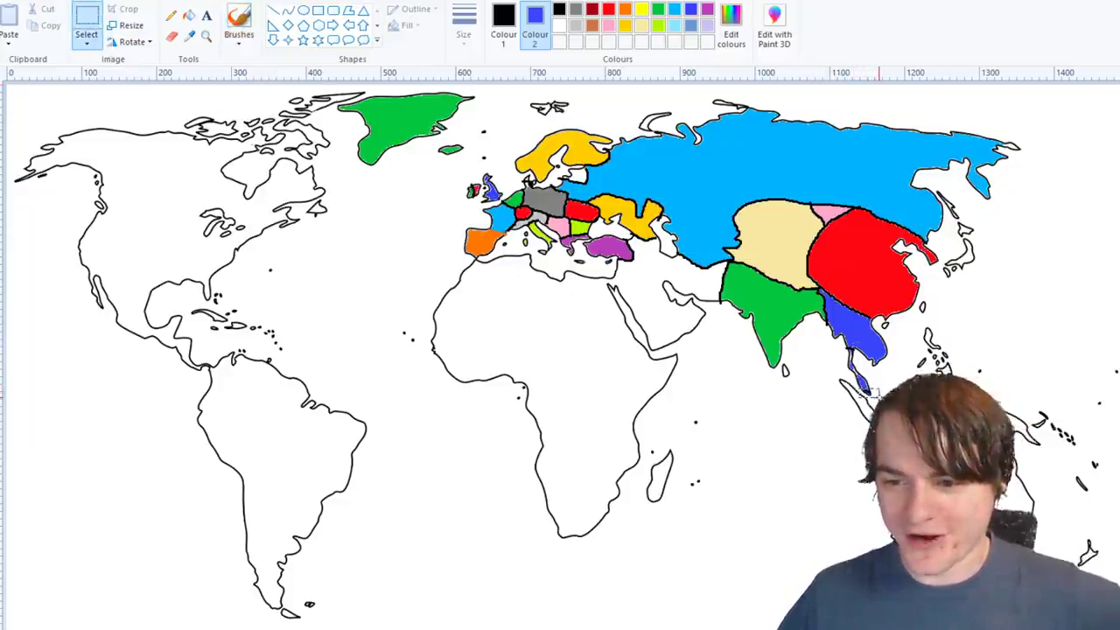
drag(879, 385, 861, 400)
click(876, 395)
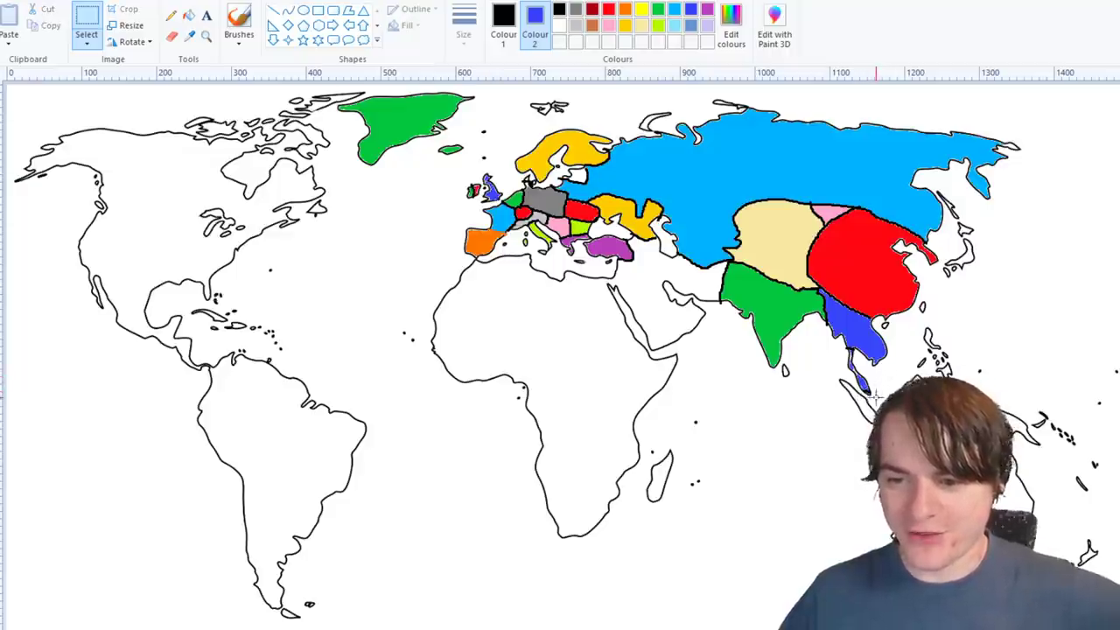
drag(865, 390, 873, 398)
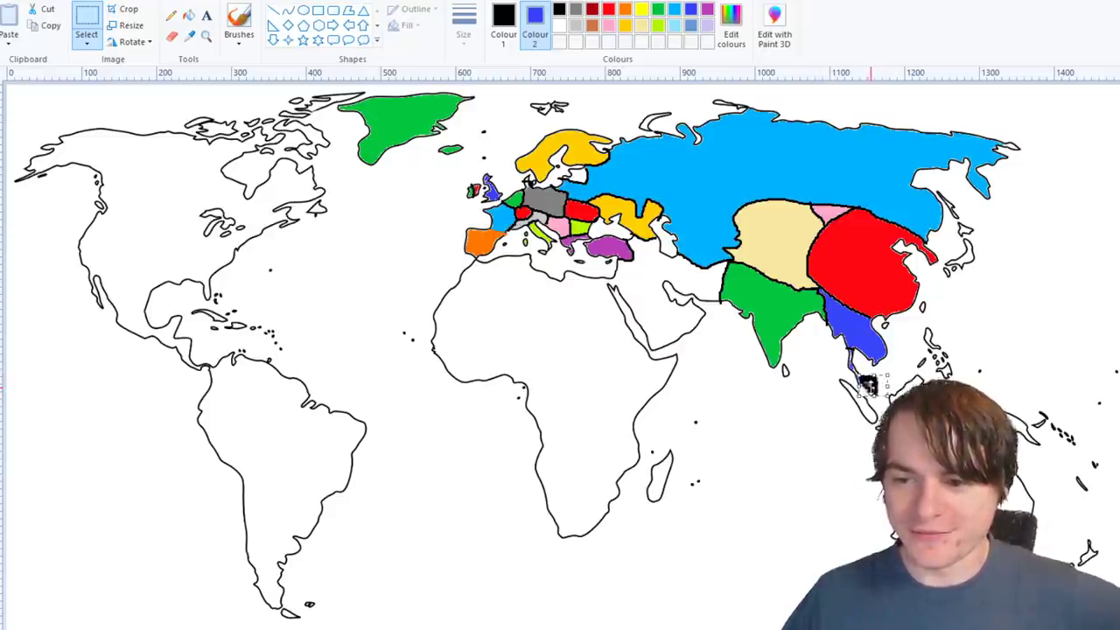
drag(869, 378, 404, 213)
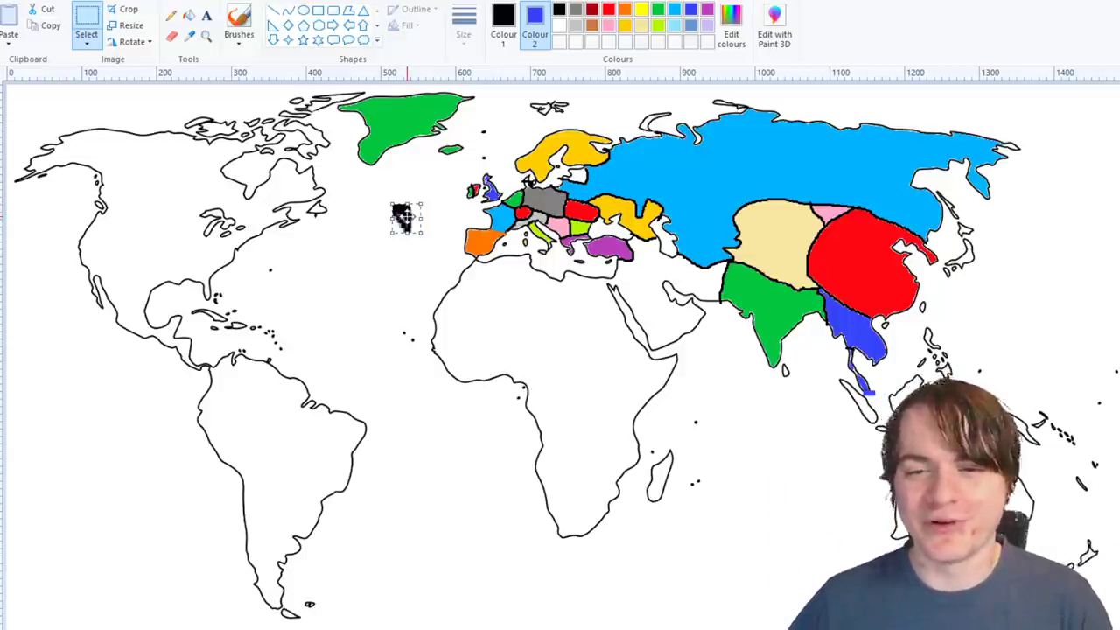
drag(405, 215, 390, 267)
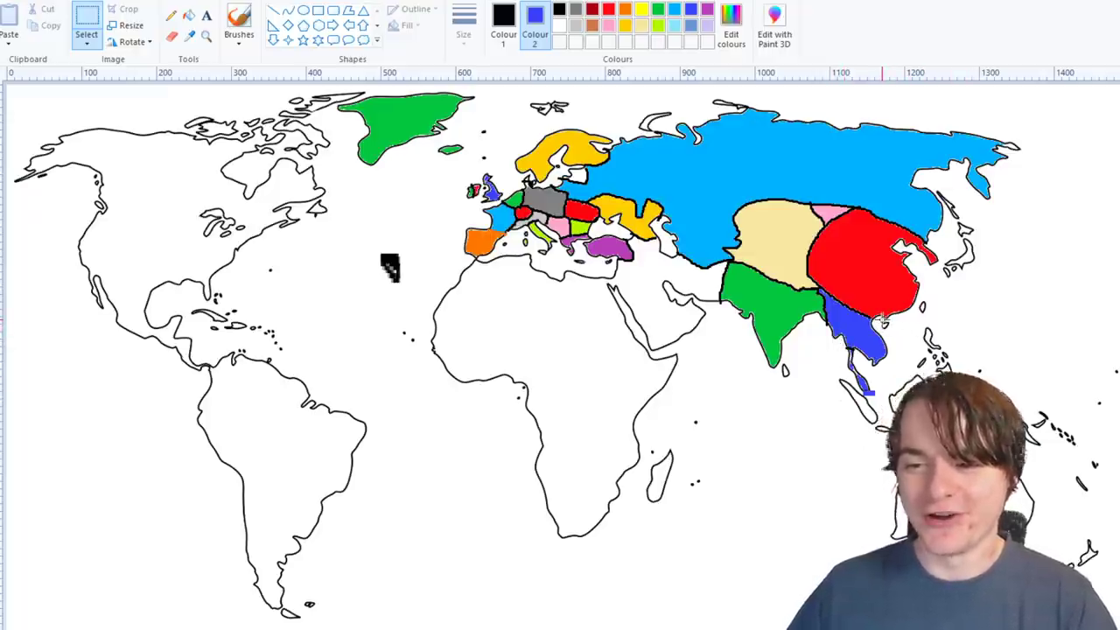
- Select the island of Hainan with its surrounding square and move it to the sea south of Sumatra
drag(882, 320, 894, 338)
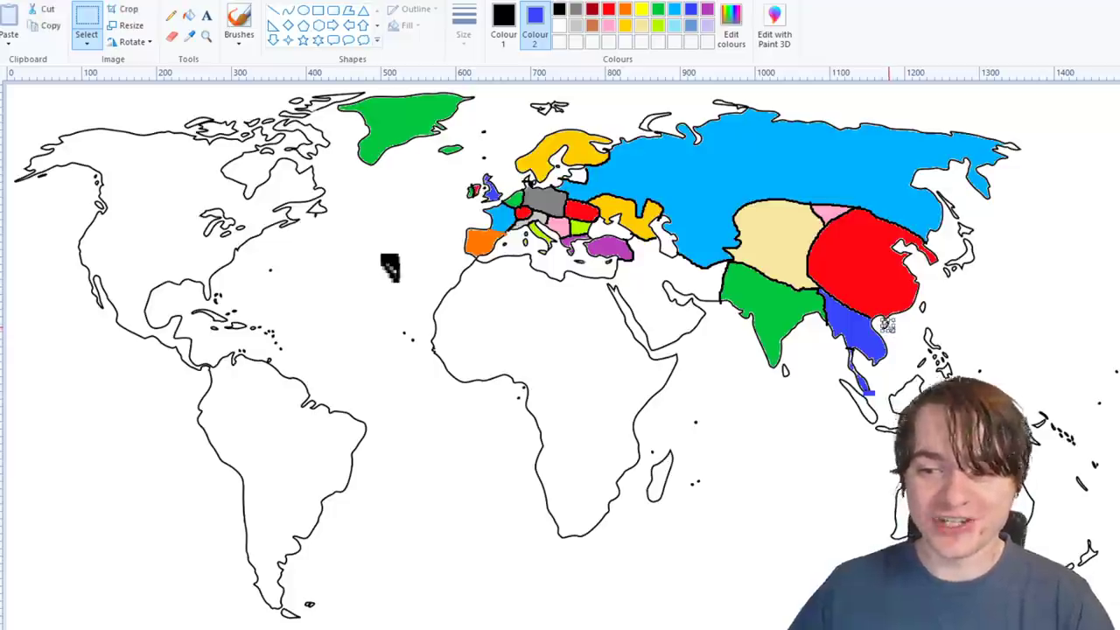
mouse_move(887, 322)
mouse_down()
mouse_move(905, 326)
mouse_move(873, 308)
mouse_move(1025, 344)
mouse_up()
key(ctrl+z)
key(Escape)
- Select the Philippines together with Taiwan and move them into the Pacific east of Japan
drag(984, 378, 943, 411)
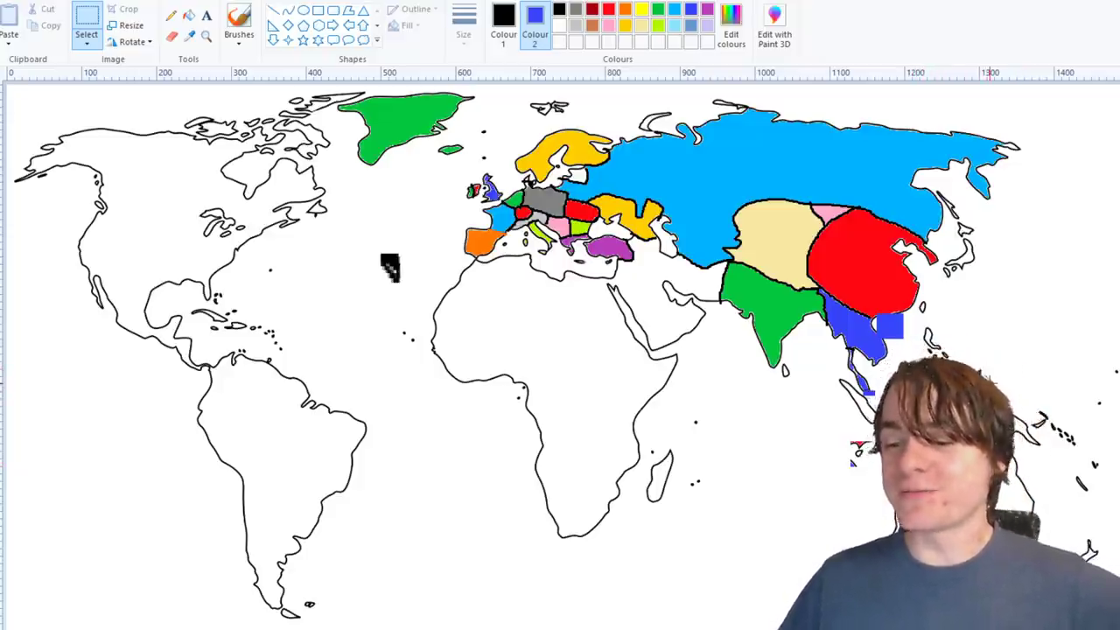
drag(916, 304, 1016, 258)
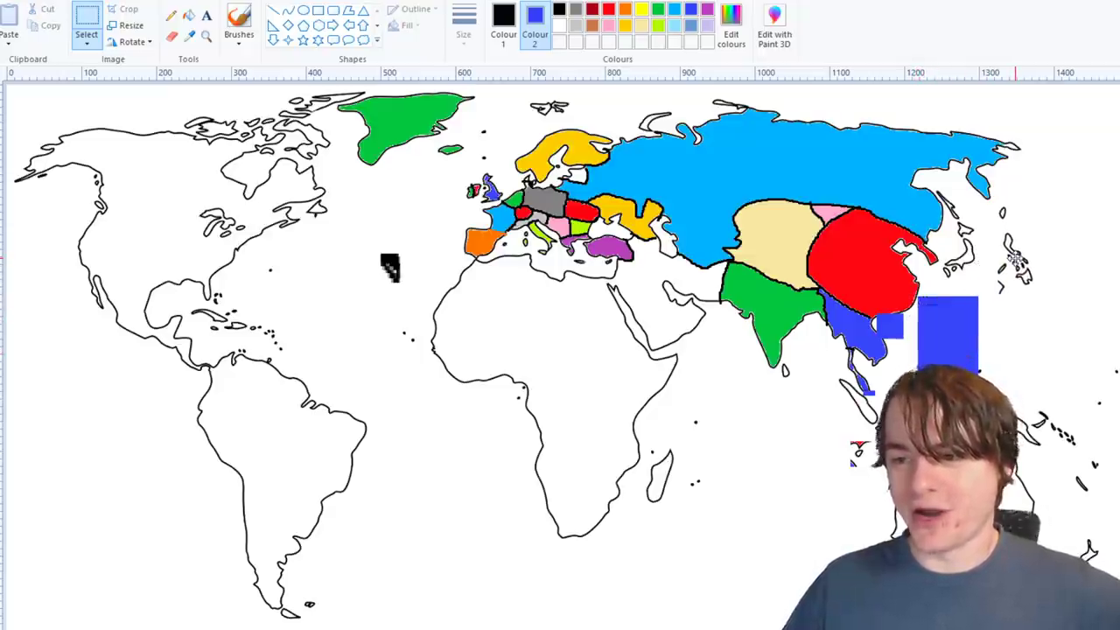
click(1017, 328)
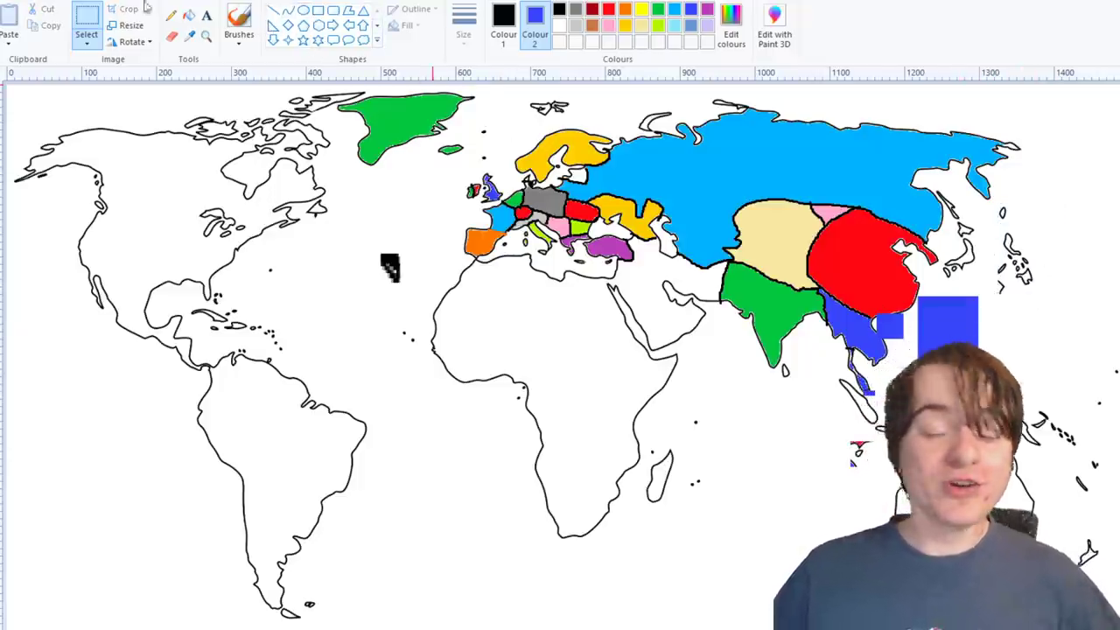
- Fill the two indigo rectangles left in the sea off southern China with white
click(189, 16)
click(559, 24)
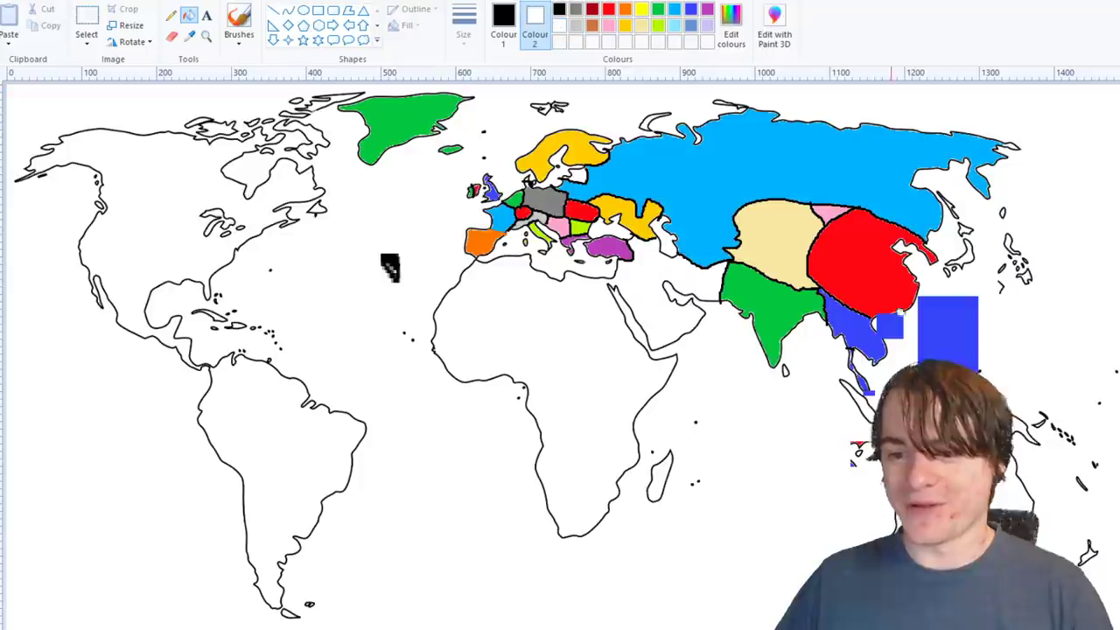
right_click(947, 335)
right_click(892, 325)
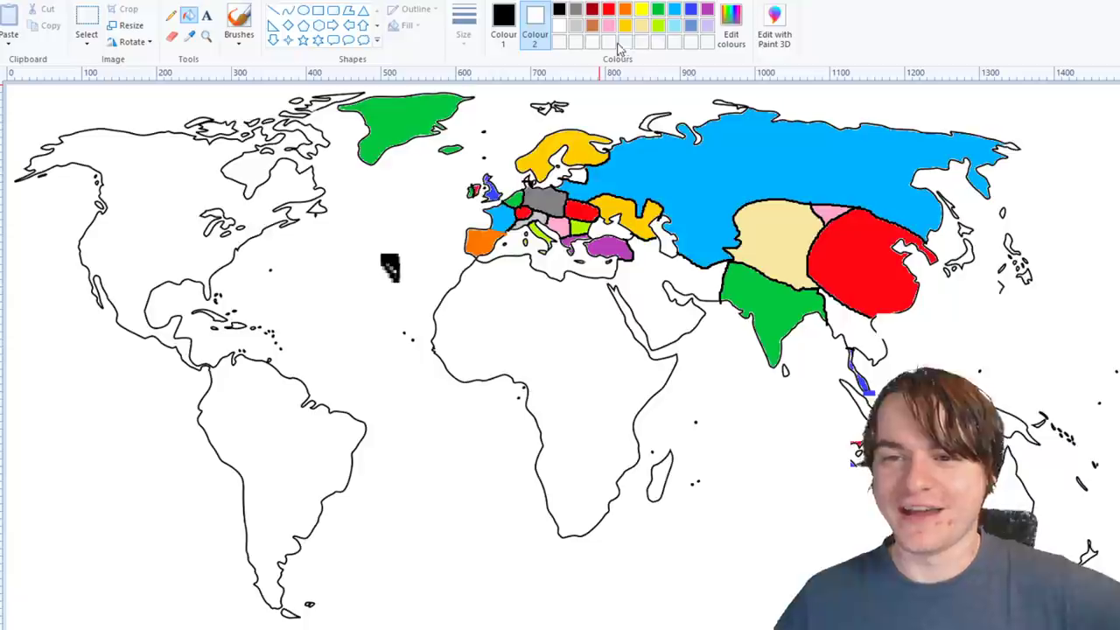
- Fill Japan, Sakhalin and the relocated Taiwan with red, and the relocated Philippines with rose
click(609, 9)
right_click(963, 254)
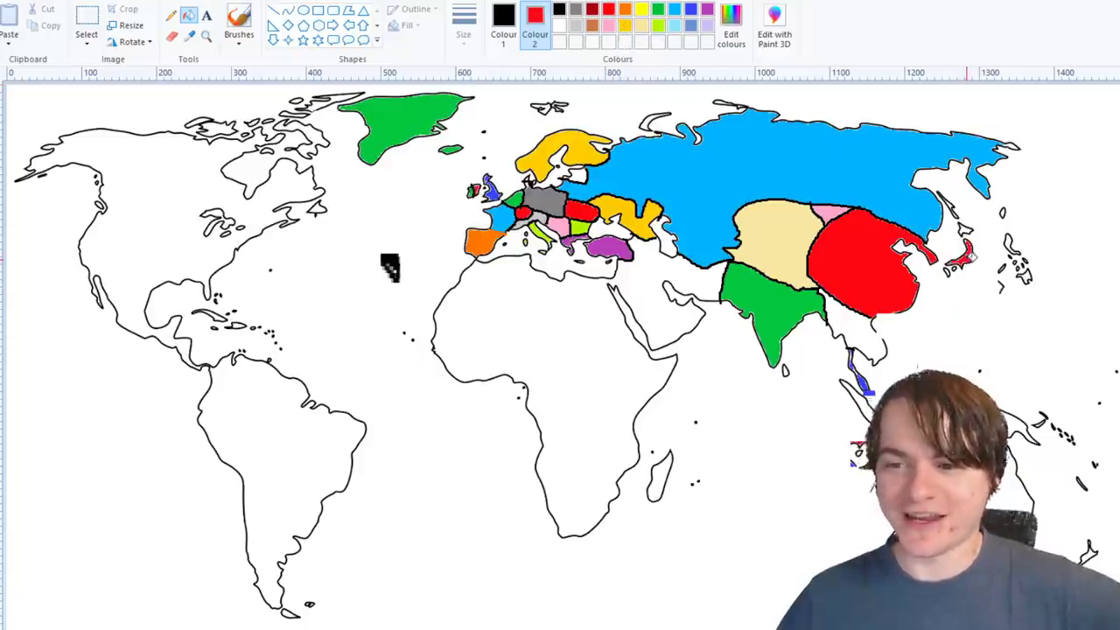
right_click(965, 229)
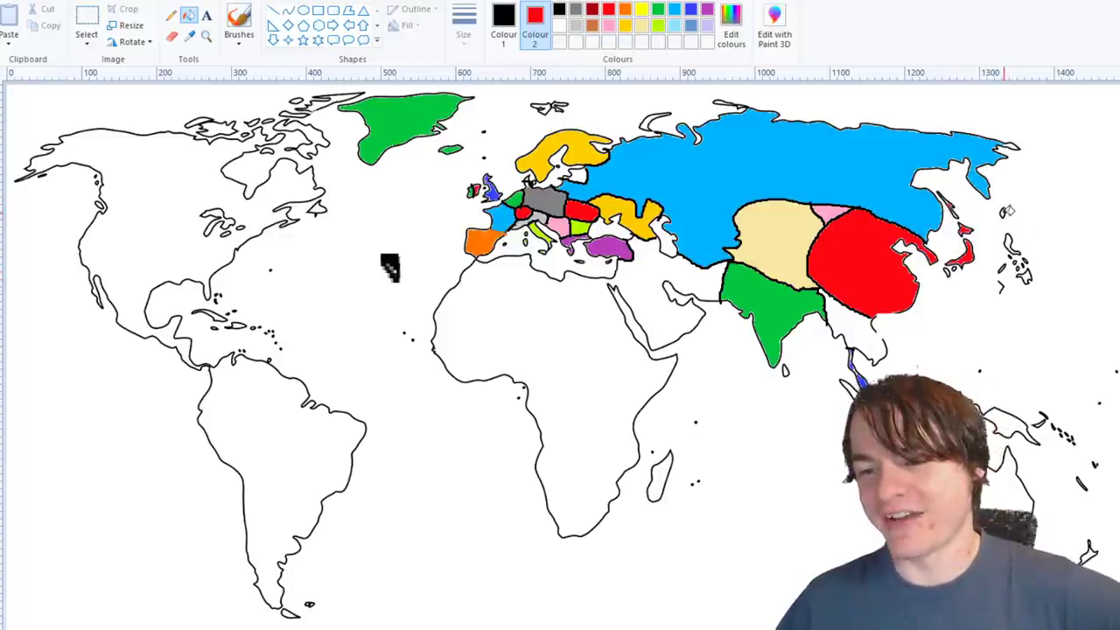
click(1004, 212)
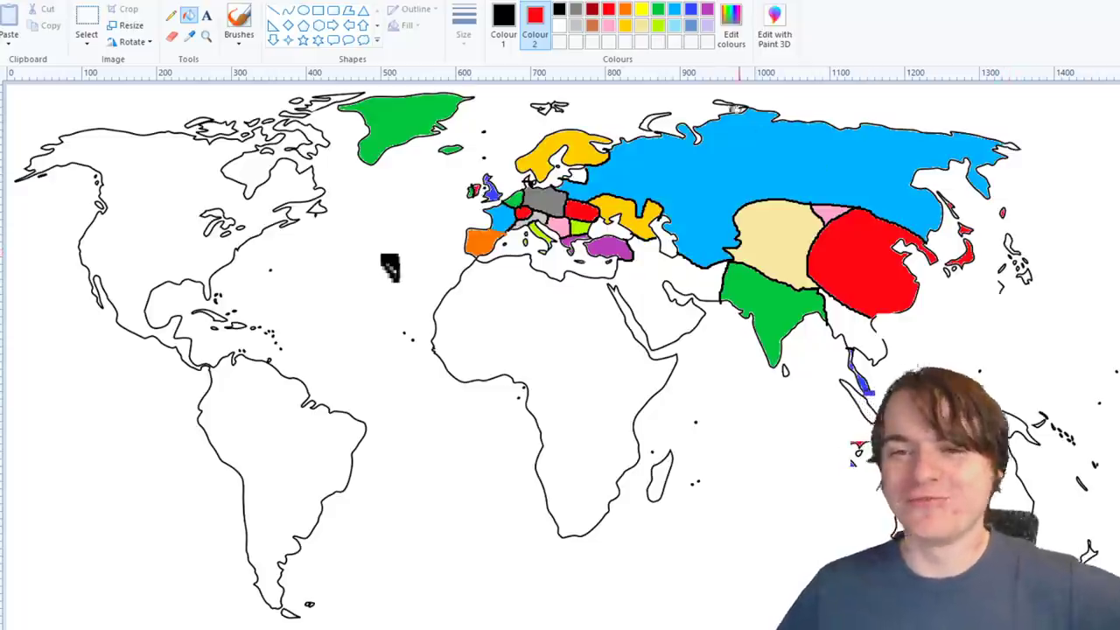
right_click(610, 26)
right_click(1011, 244)
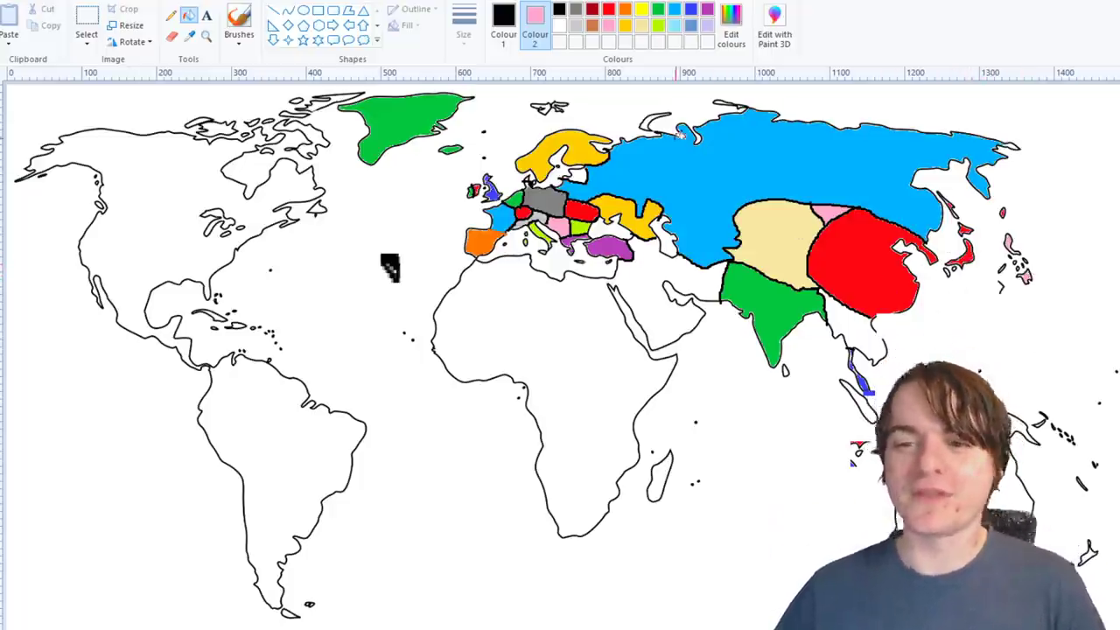
- Brush a short black border between China and the Korean peninsula, and fill Korea with bright blue
click(250, 42)
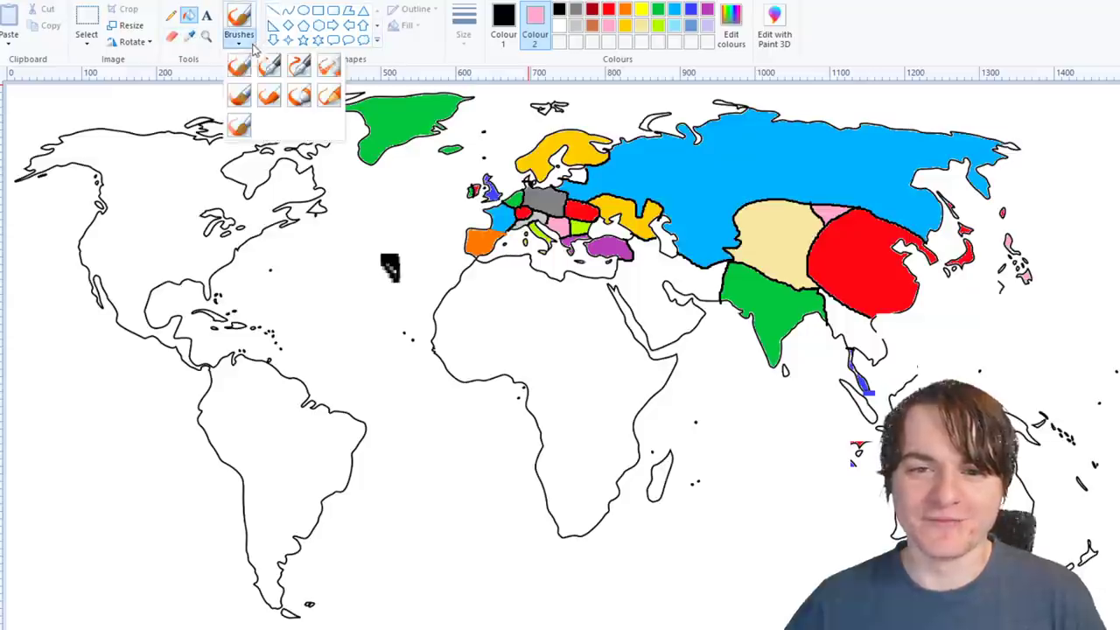
click(239, 66)
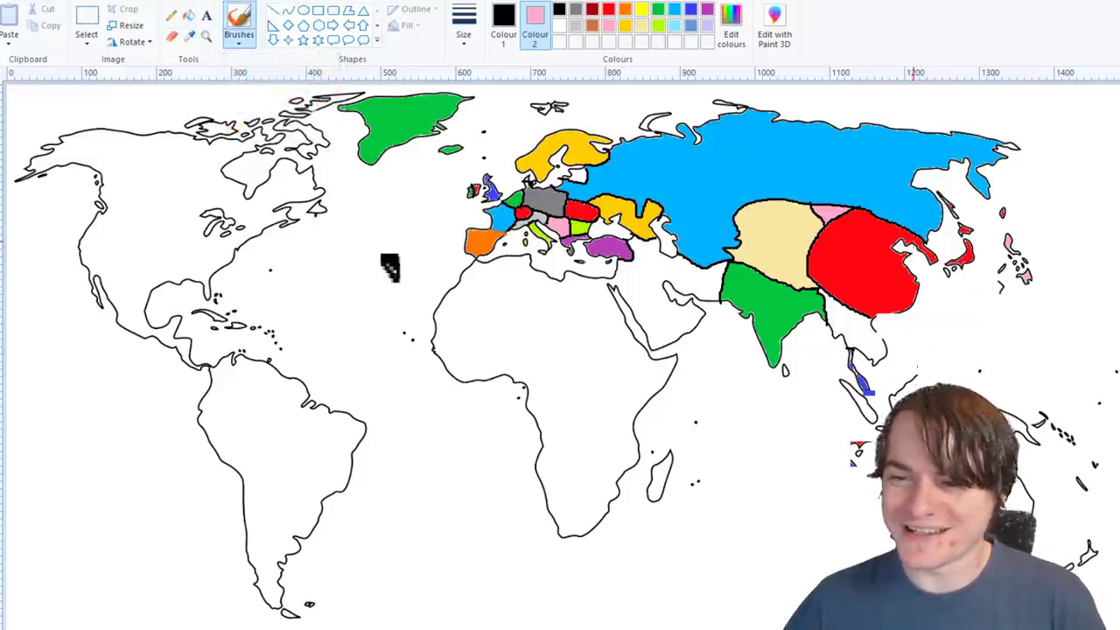
drag(916, 241, 915, 245)
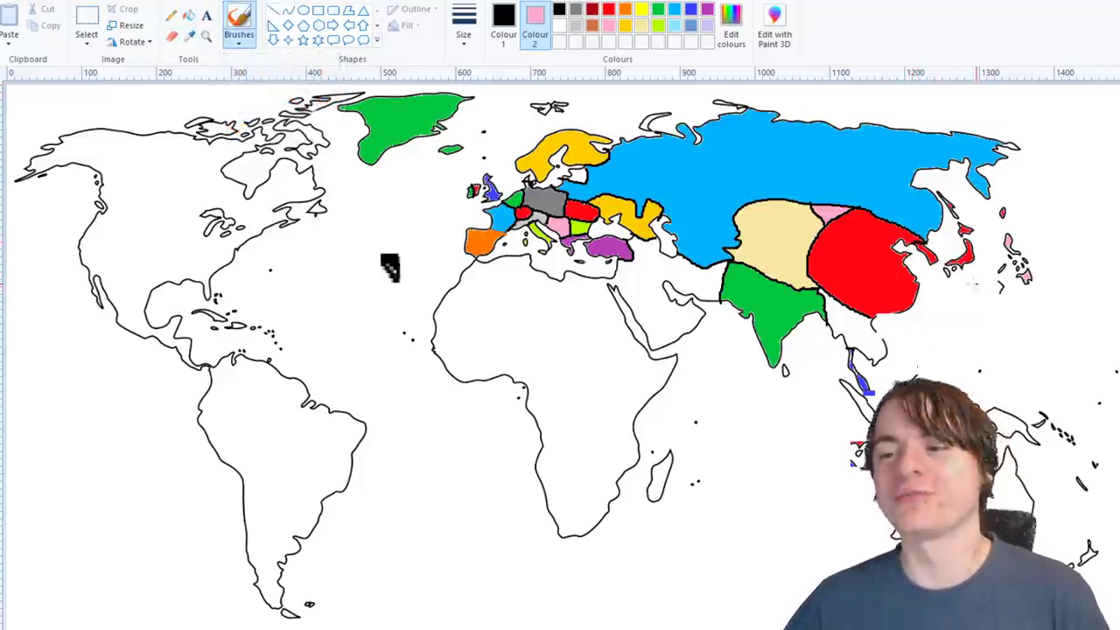
click(189, 16)
click(674, 11)
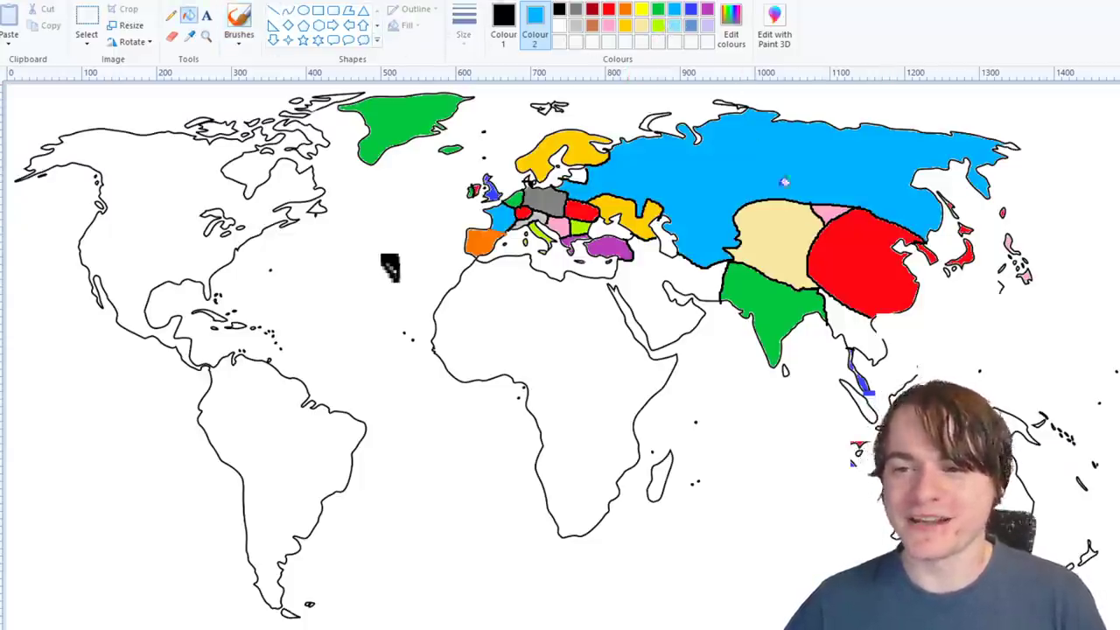
right_click(926, 253)
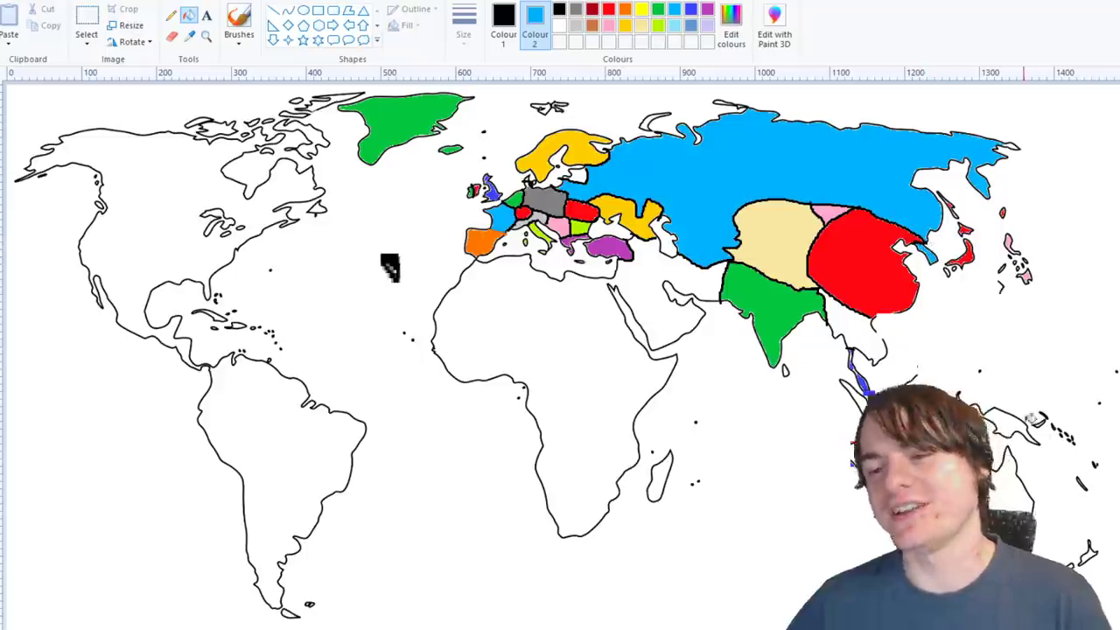
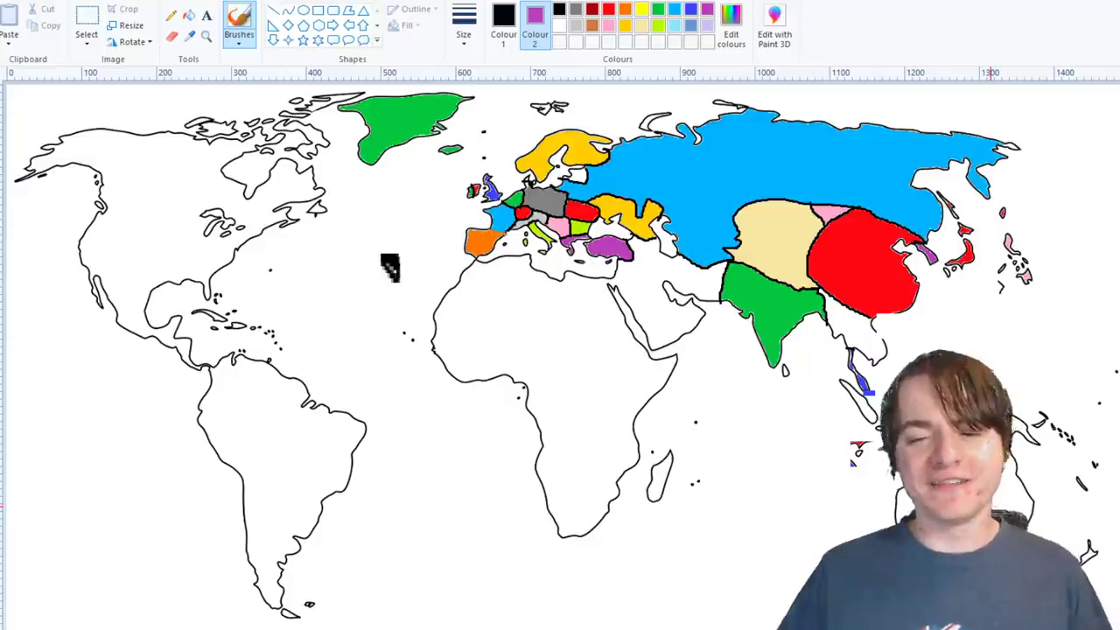
- Brush a border dividing Australia, fill its western part with orange and eastern part with indigo, and fill New Zealand with purple
click(239, 40)
click(238, 68)
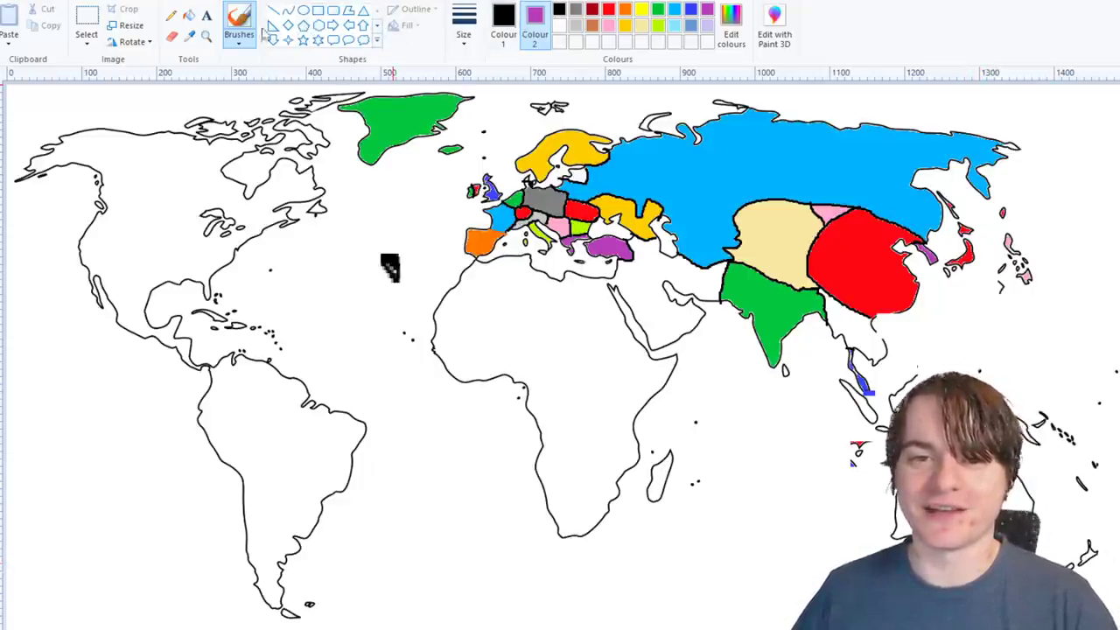
click(189, 16)
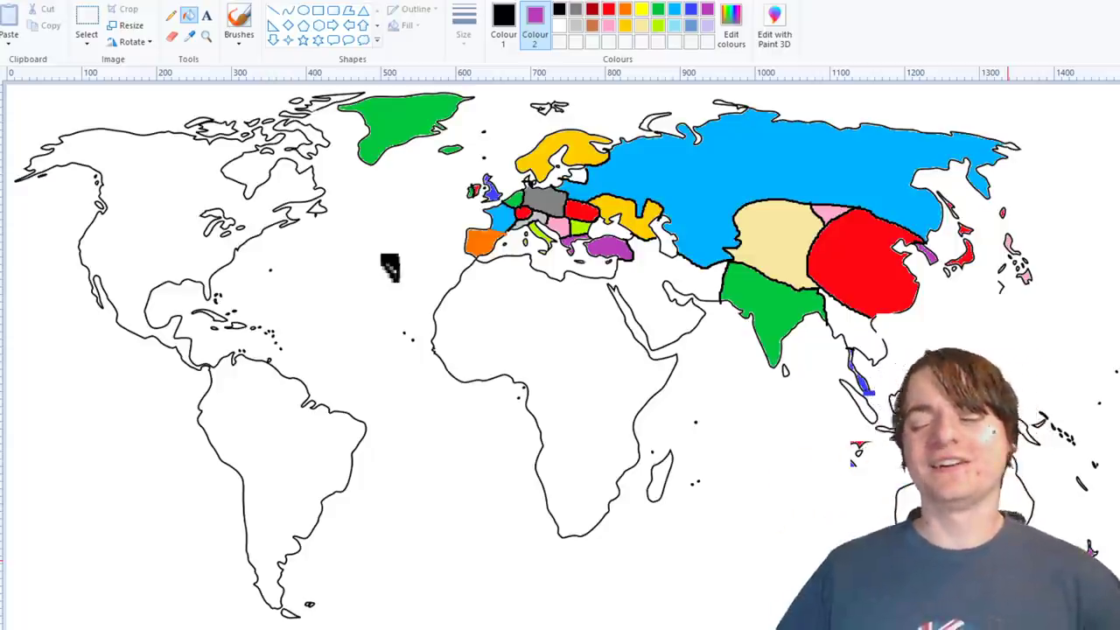
click(610, 11)
click(625, 10)
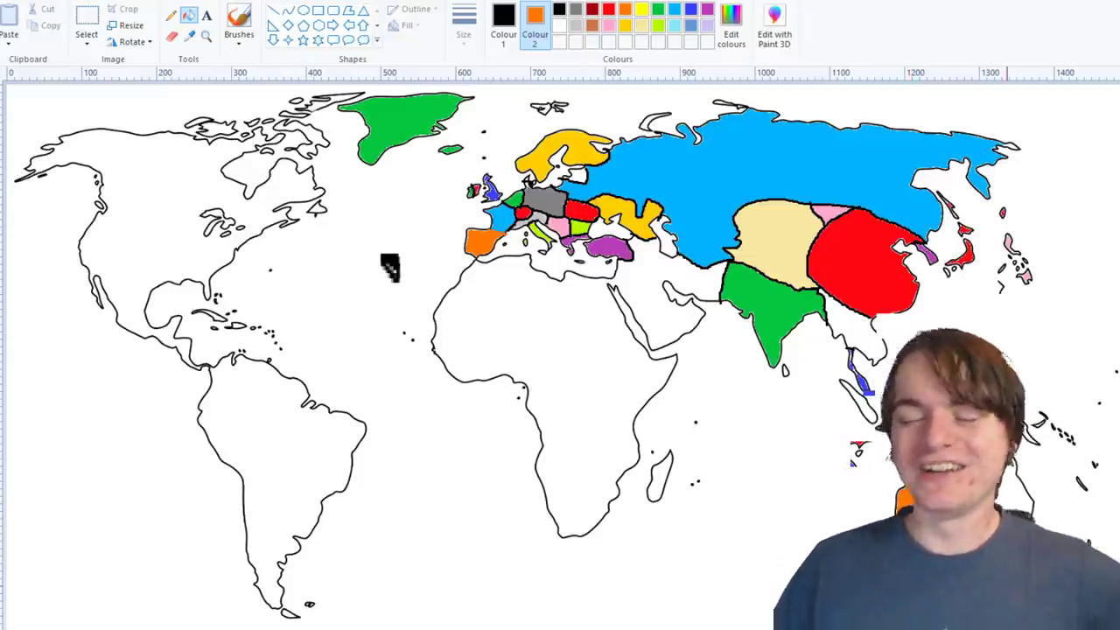
click(692, 11)
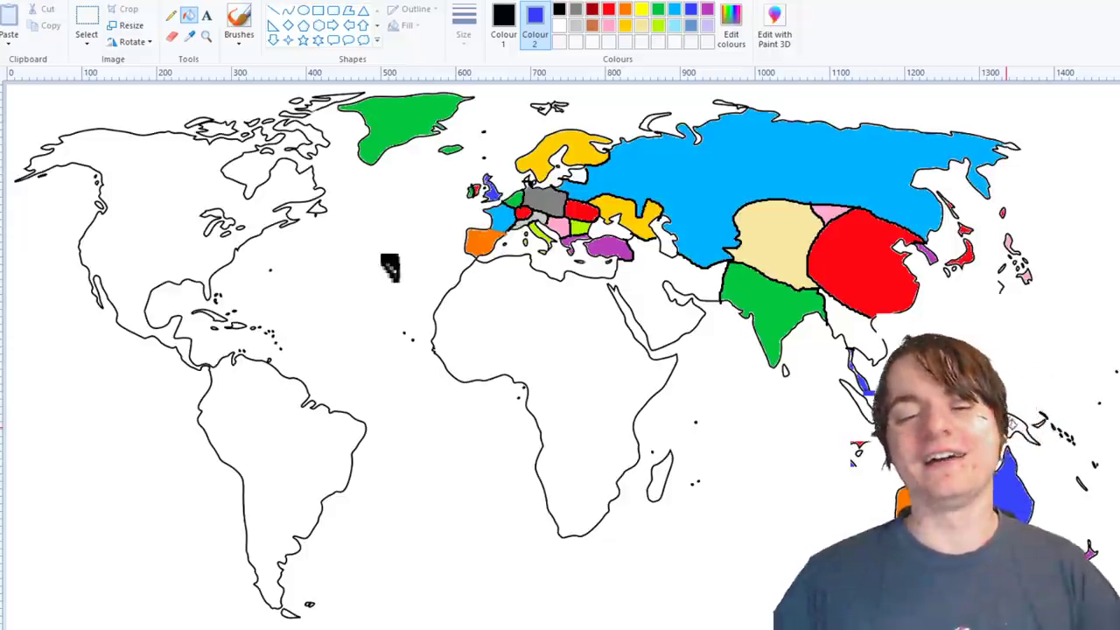
- Try brushing black borders between Canada and the United States and between the United States and Mexico
click(273, 9)
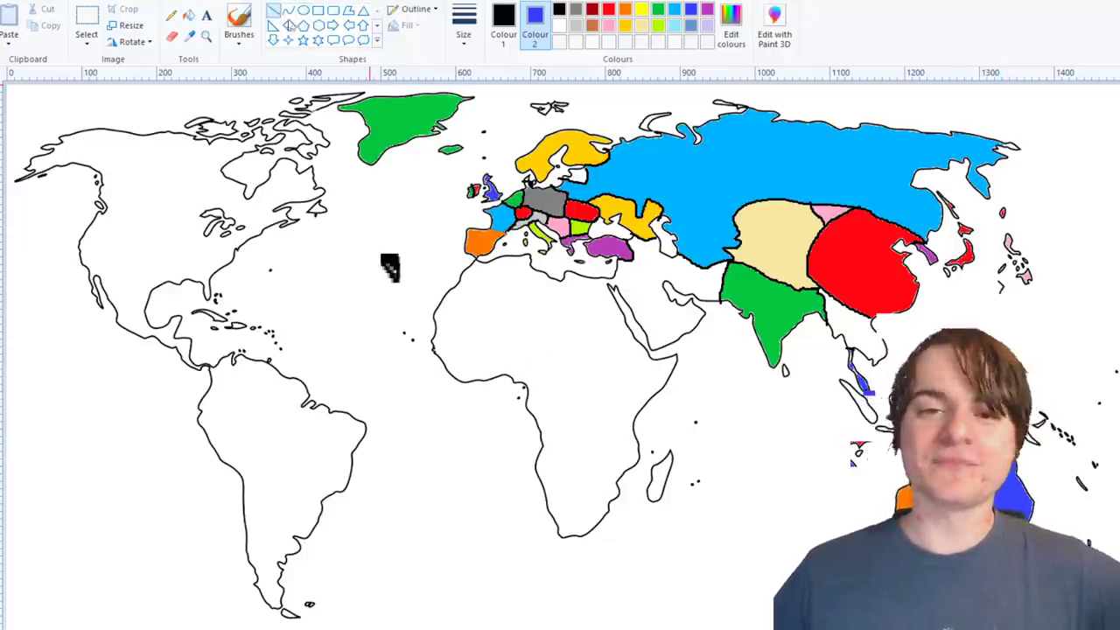
click(238, 40)
click(244, 67)
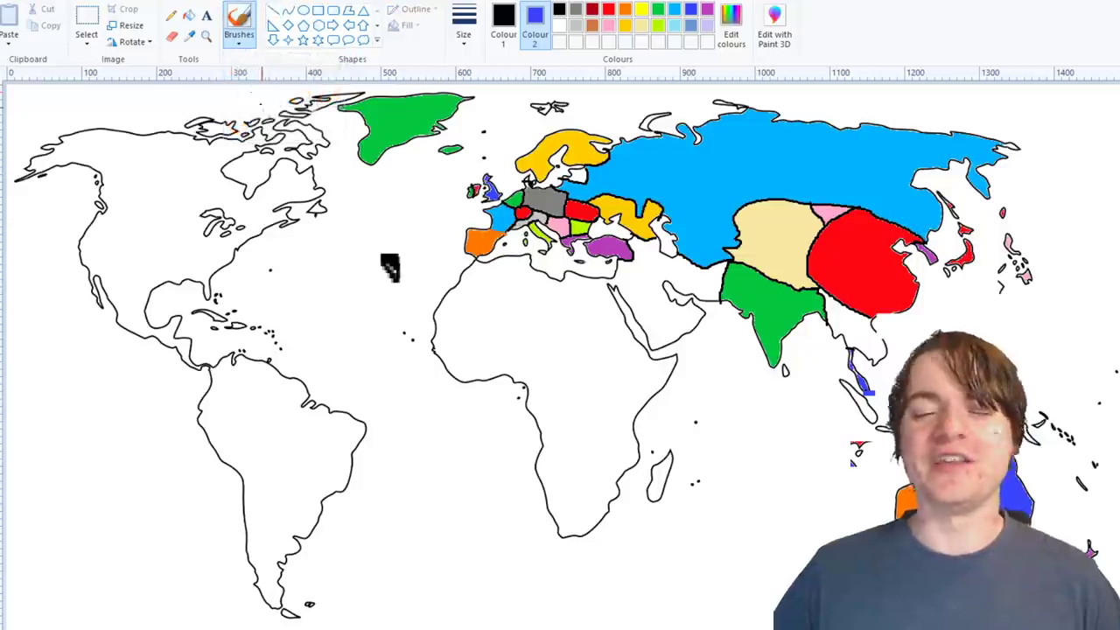
drag(112, 209, 220, 216)
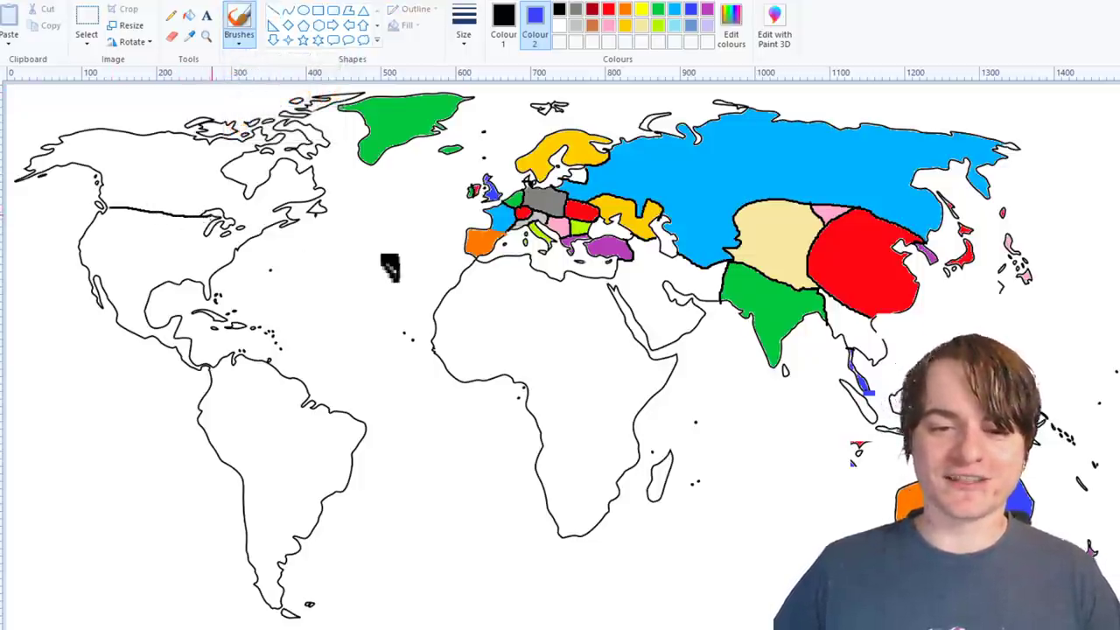
drag(107, 290, 147, 296)
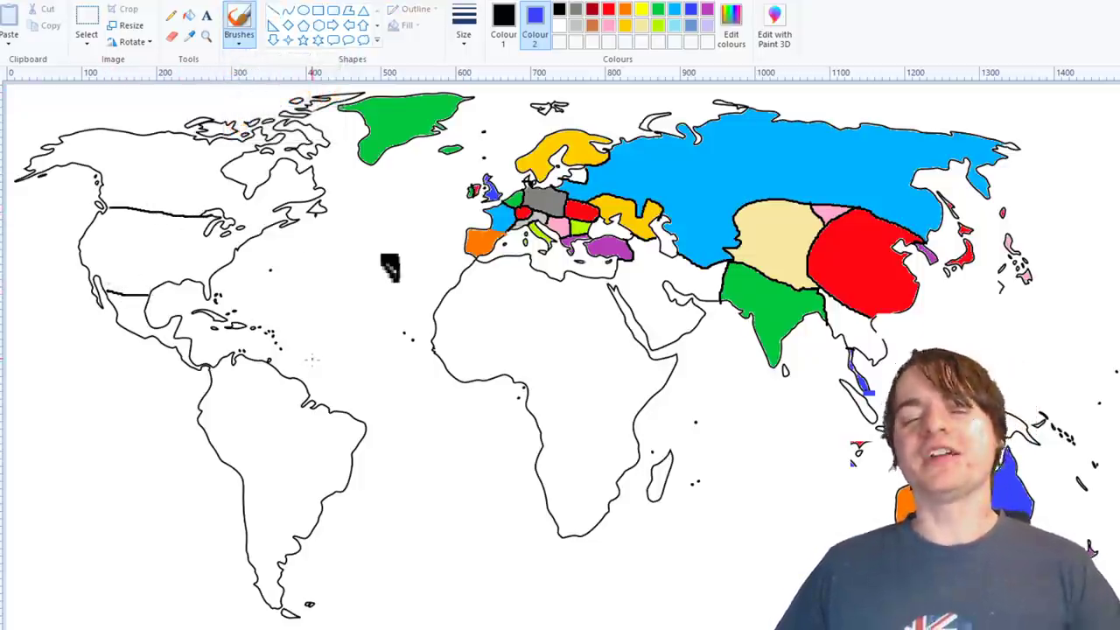
drag(224, 218, 271, 225)
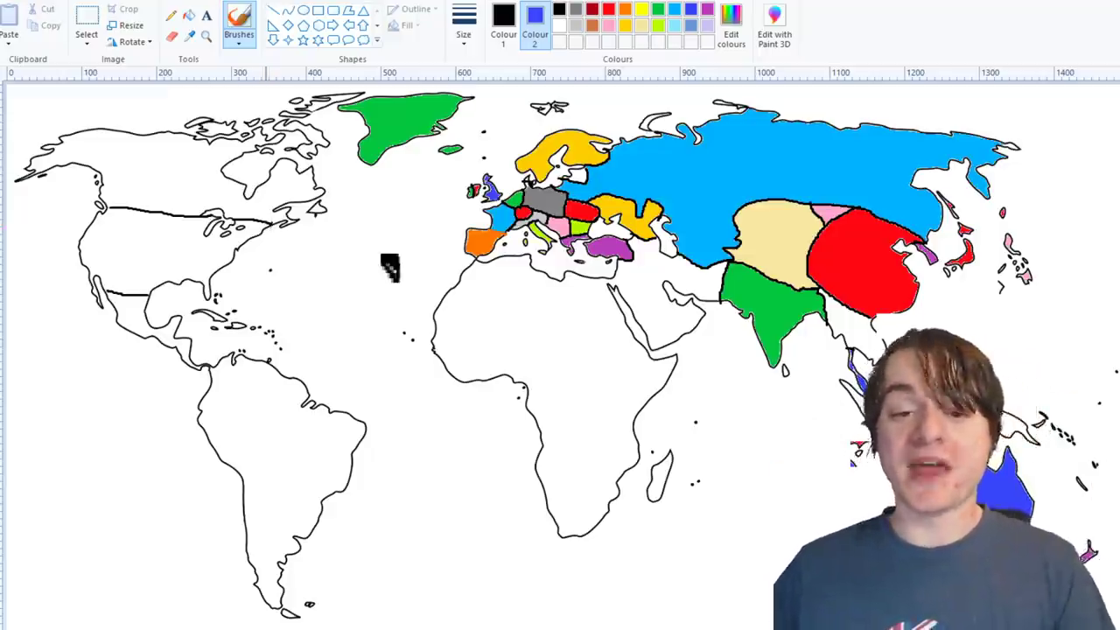
key(ctrl+z)
key(ctrl+z)
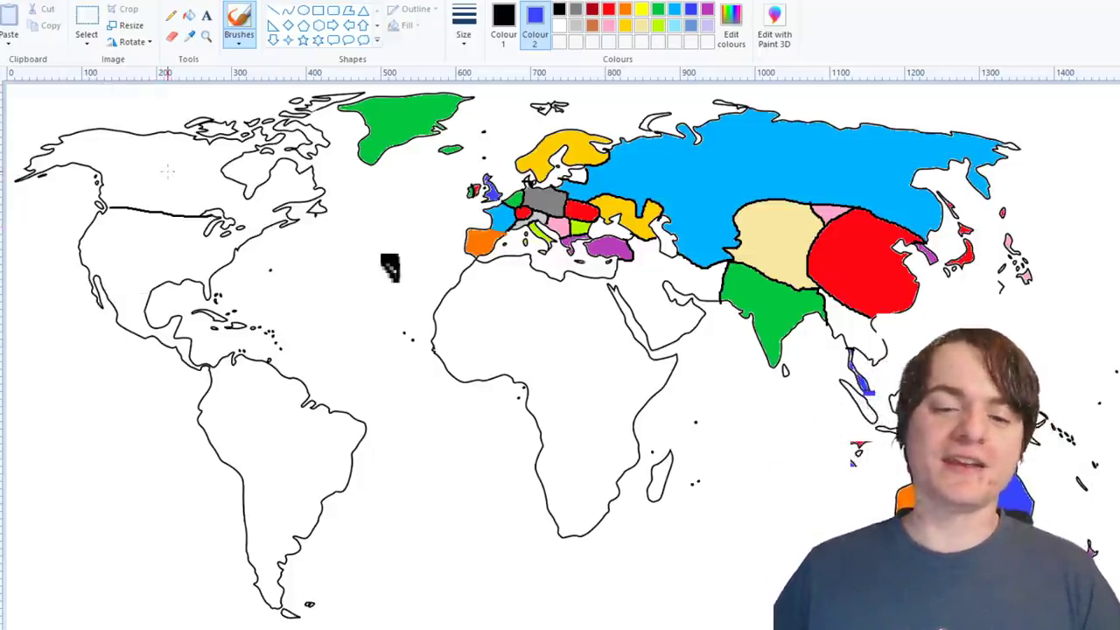
key(ctrl+z)
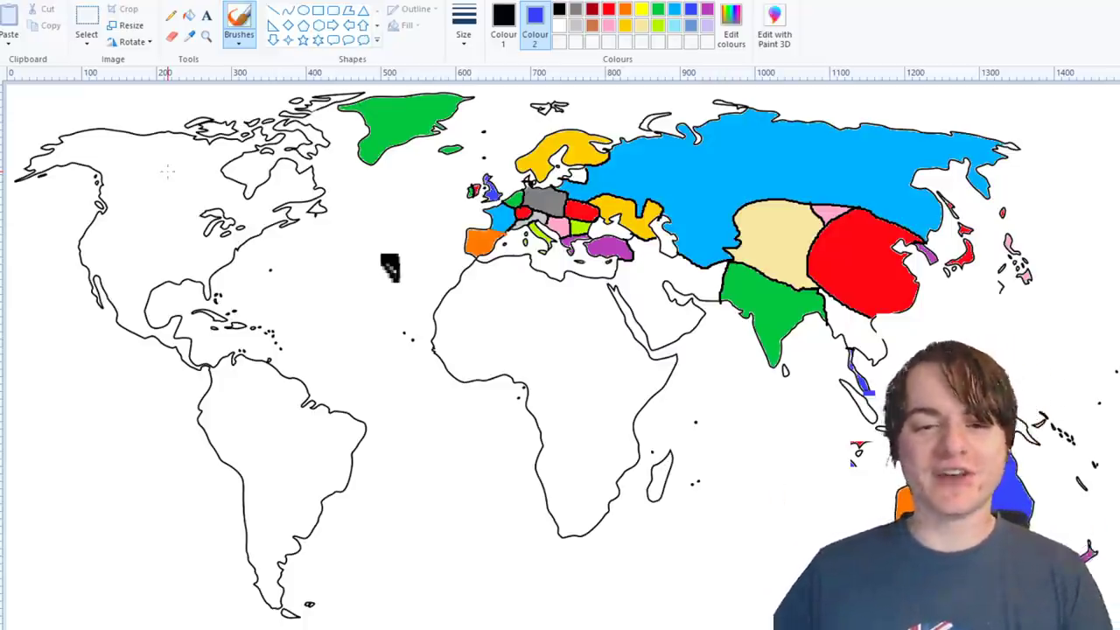
- Brush black borders along eastern Alaska, from Hudson Bay to the southeastern US coast, and from the Gulf of Mexico to the Pacific
drag(99, 172, 114, 128)
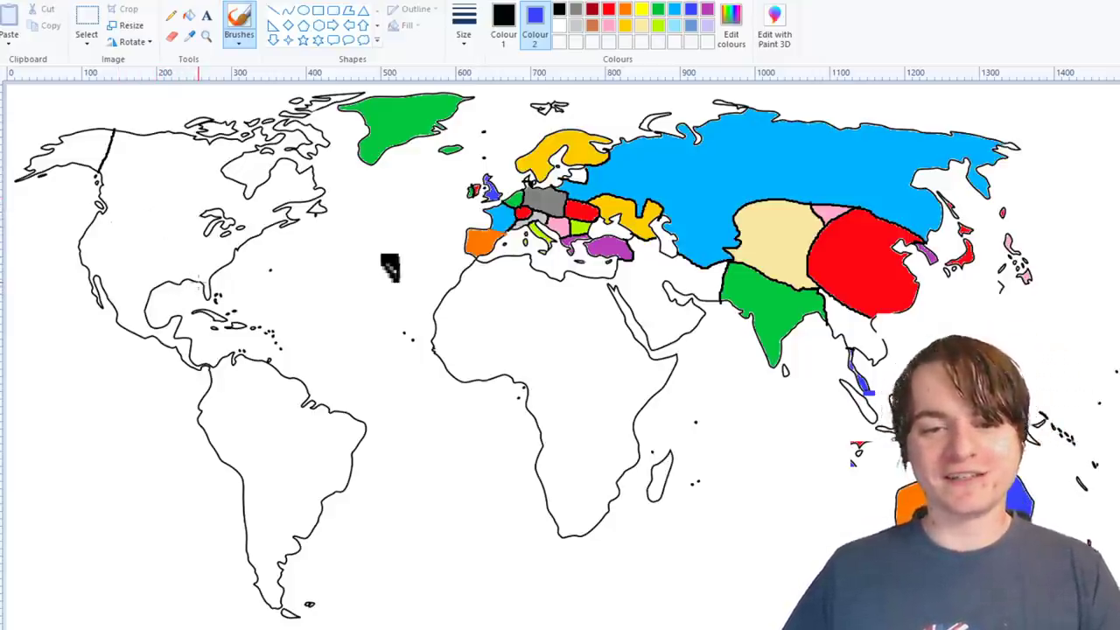
mouse_move(224, 273)
mouse_down()
mouse_move(218, 229)
mouse_move(230, 210)
mouse_move(220, 211)
mouse_move(252, 203)
mouse_move(255, 217)
mouse_move(242, 244)
mouse_move(254, 215)
mouse_move(232, 230)
mouse_move(242, 182)
mouse_up()
key(ctrl+z)
key(ctrl+z)
key(ctrl+z)
key(ctrl+z)
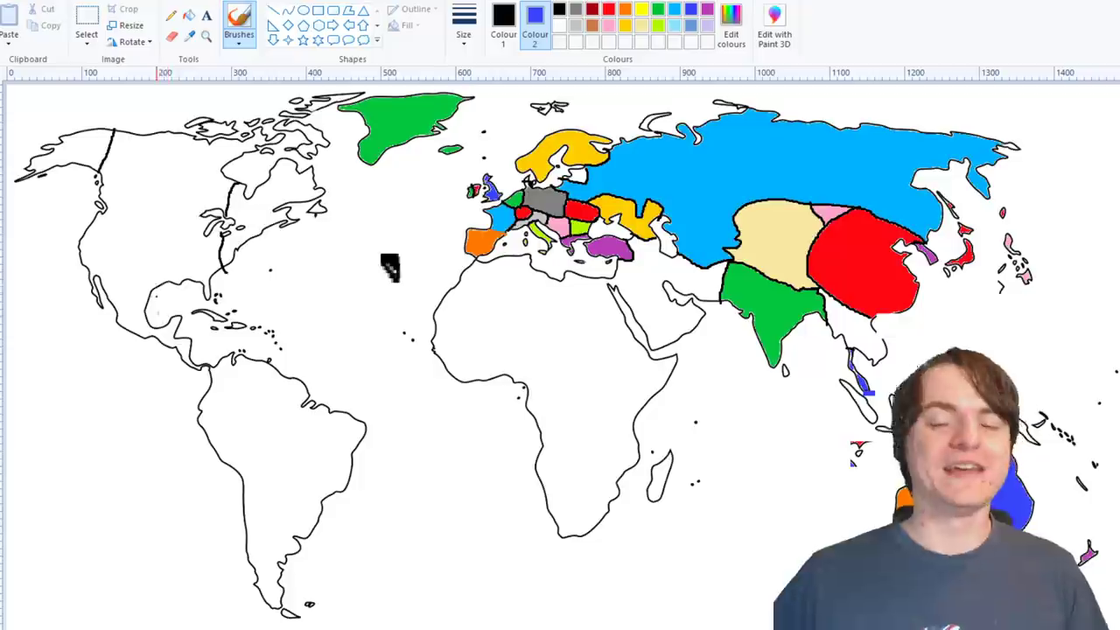
drag(153, 294, 88, 272)
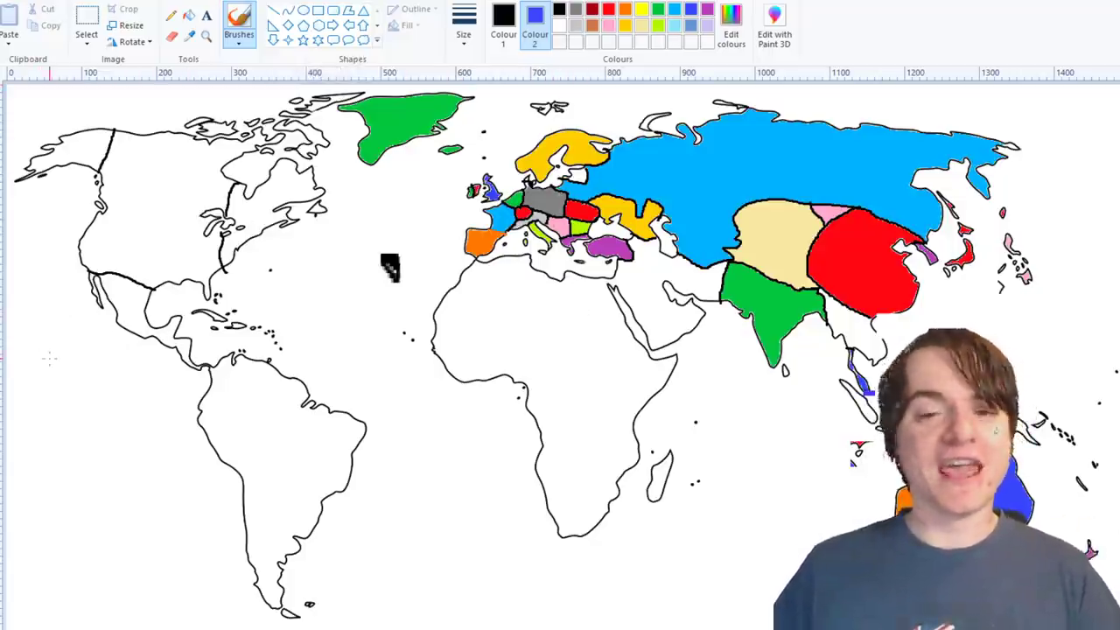
- Fill the eastern strip of North America and the island of Newfoundland with gold
click(188, 15)
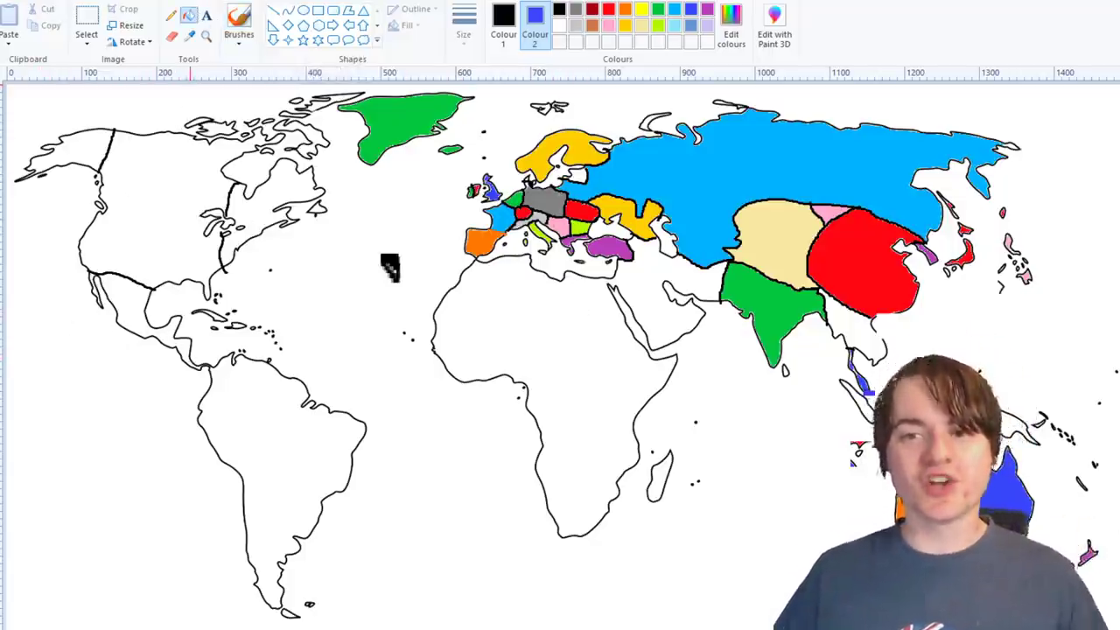
click(626, 26)
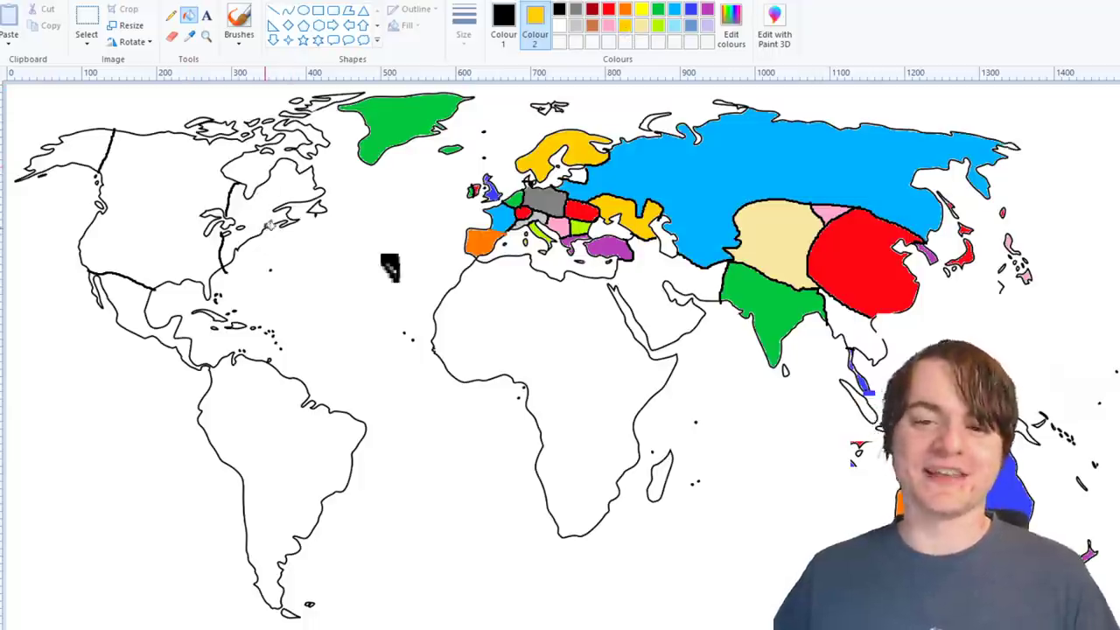
right_click(261, 218)
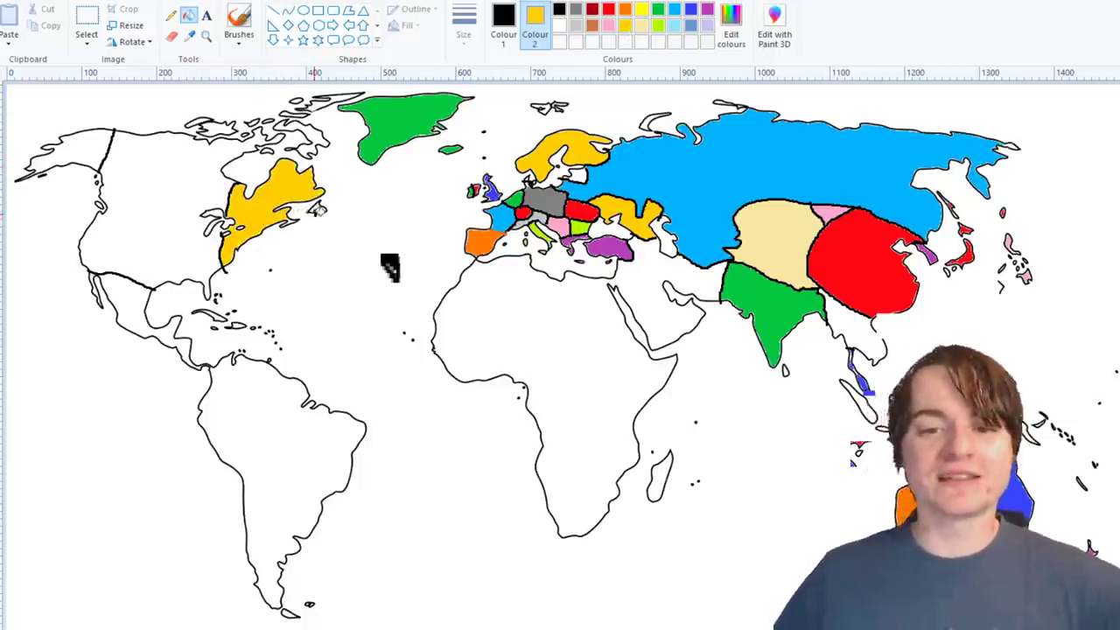
right_click(317, 208)
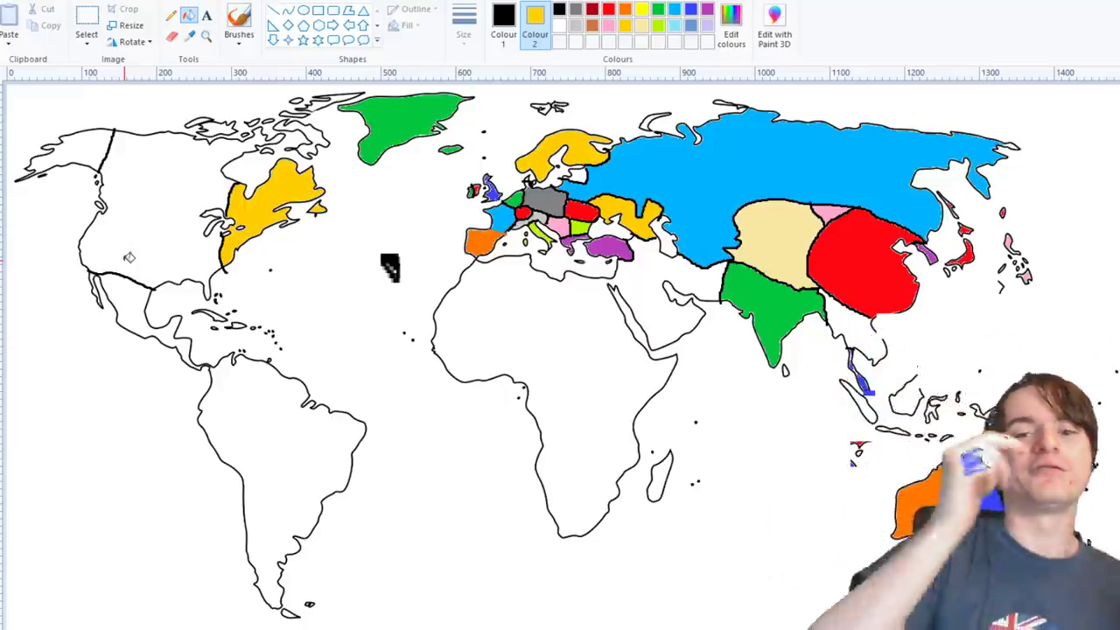
- Fill the large central and western part of North America with red, and Alaska with lavender
click(610, 10)
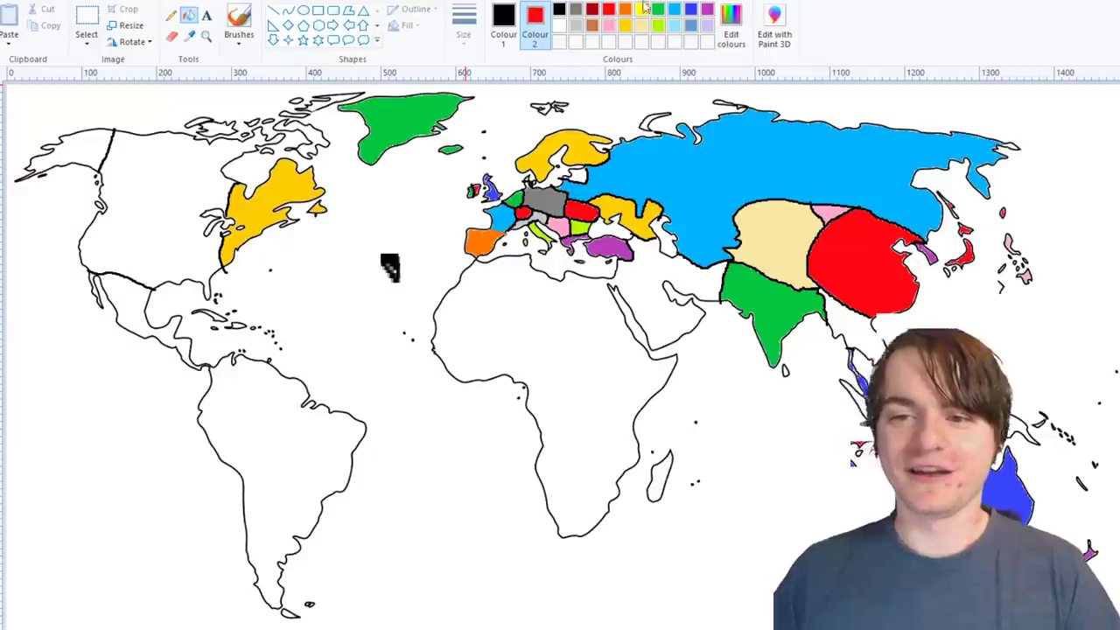
right_click(163, 241)
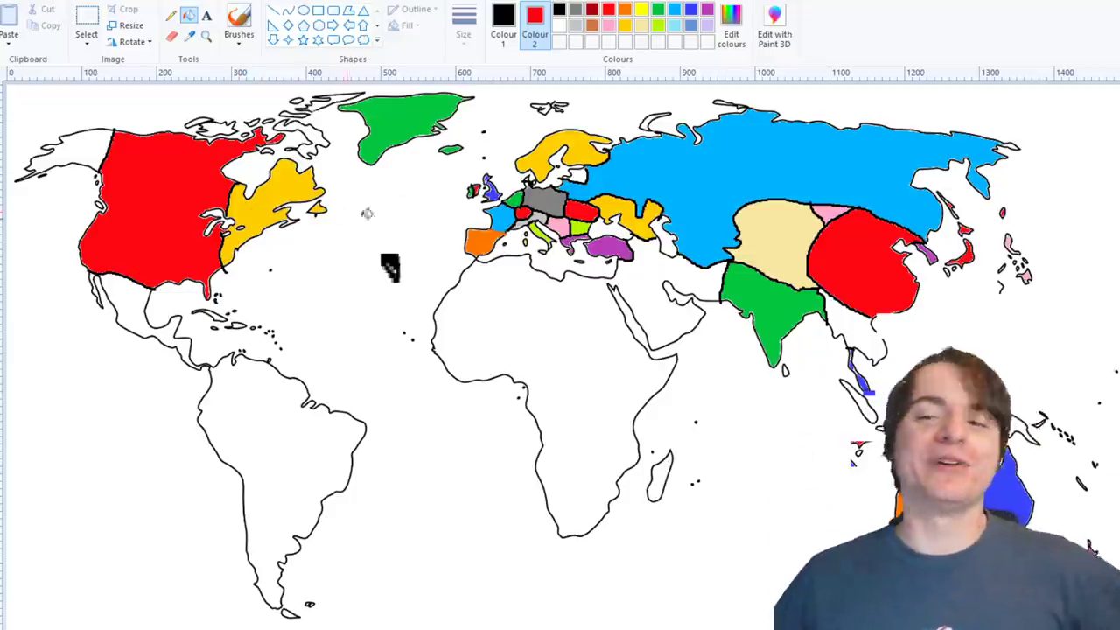
right_click(707, 26)
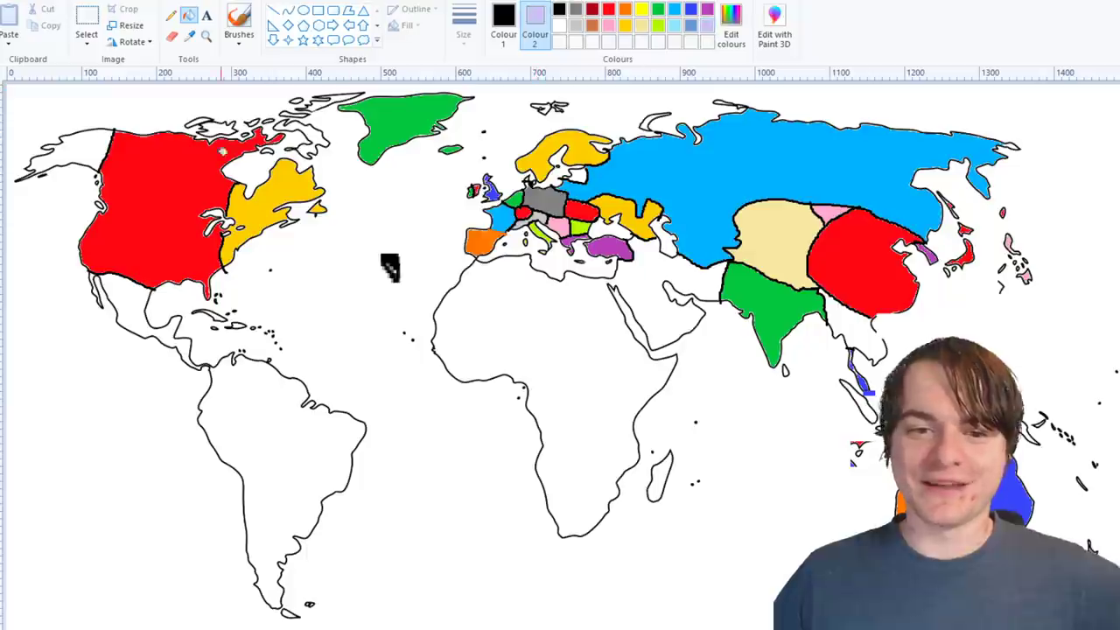
right_click(92, 144)
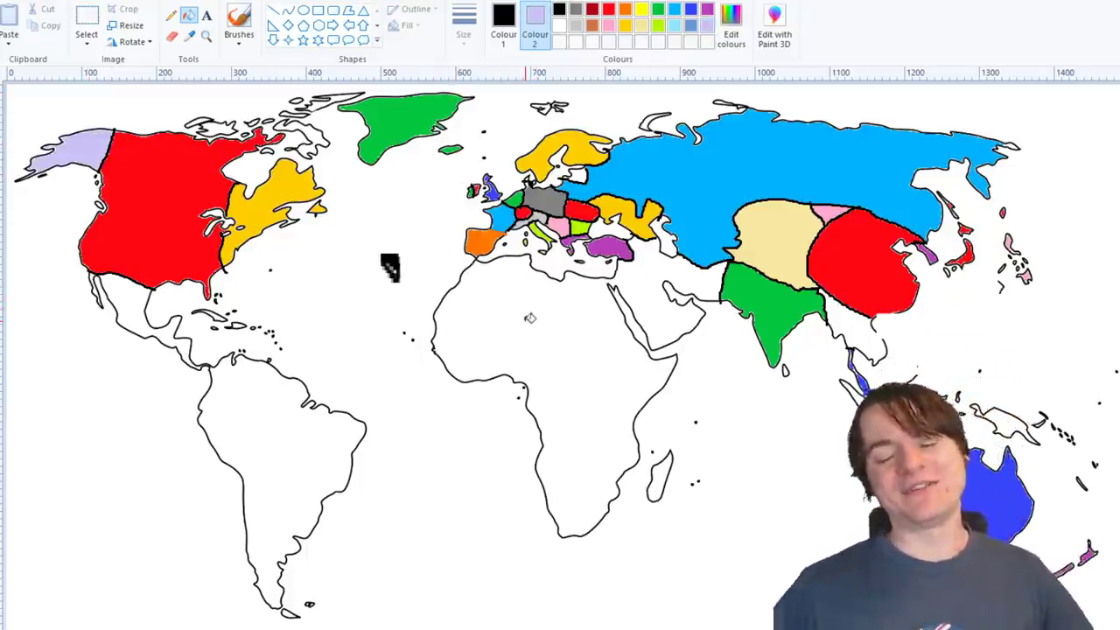
- Draw a thick black ellipse around the Caribbean islands east of Cuba
click(304, 10)
drag(186, 301, 221, 298)
key(Escape)
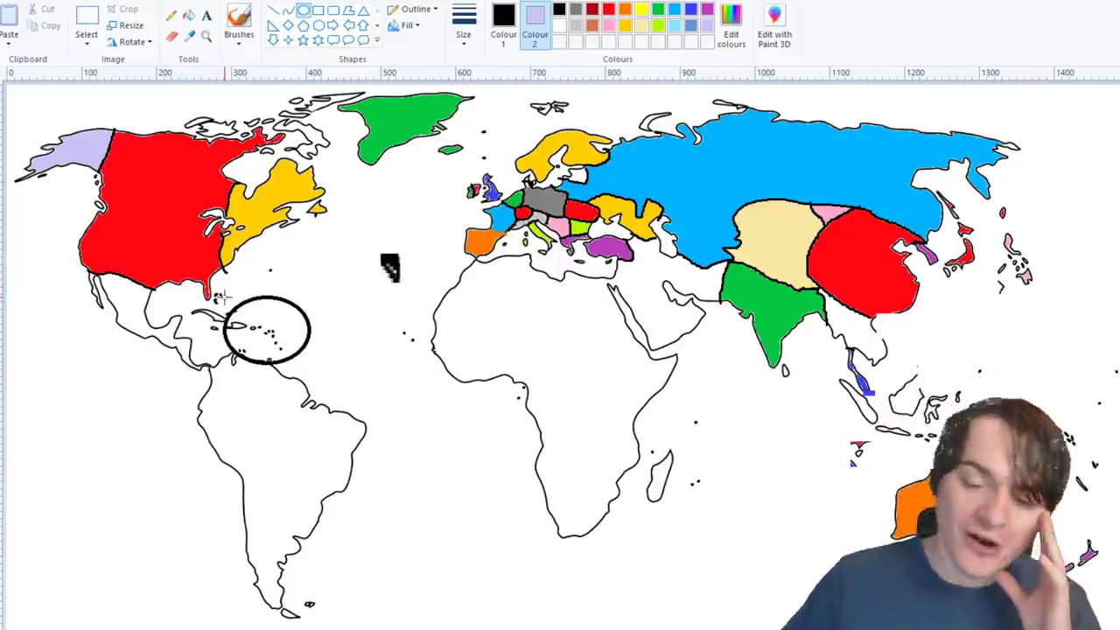
mouse_move(221, 299)
mouse_down()
mouse_move(320, 352)
mouse_move(303, 358)
mouse_move(232, 308)
mouse_move(227, 290)
mouse_up()
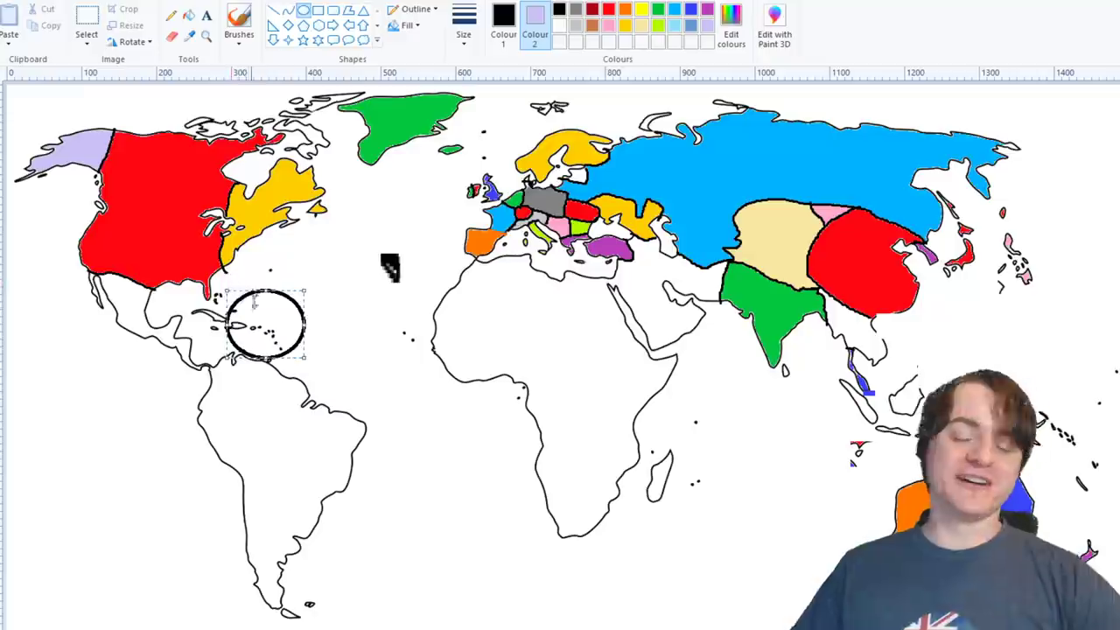
click(350, 329)
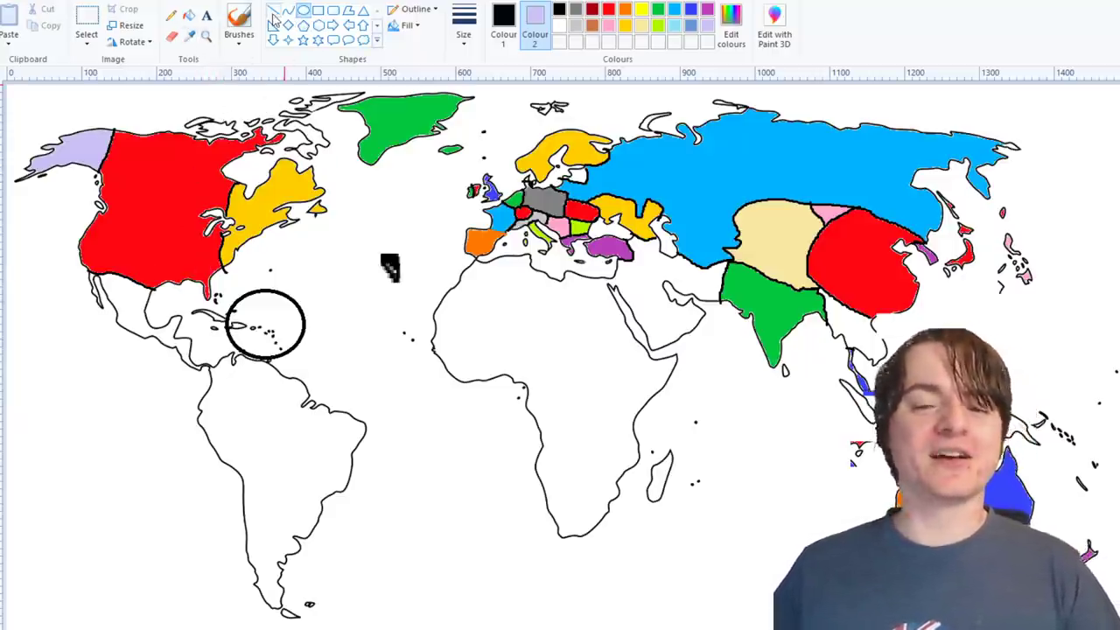
- Brush short black borders across southern Mexico and where Central America meets South America
click(240, 44)
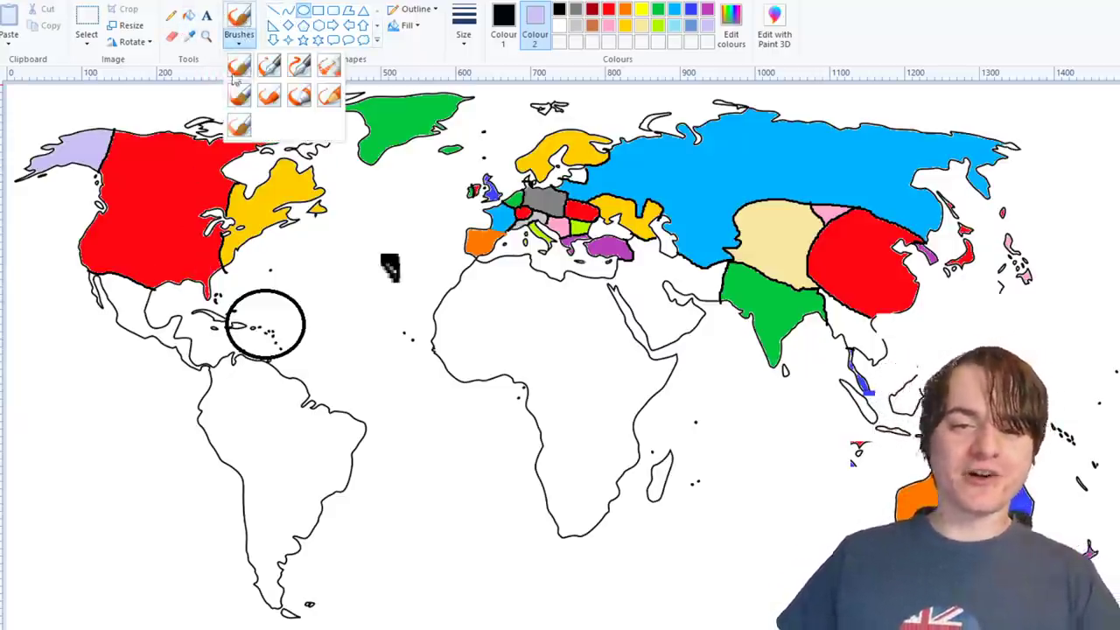
click(267, 95)
drag(158, 344, 156, 322)
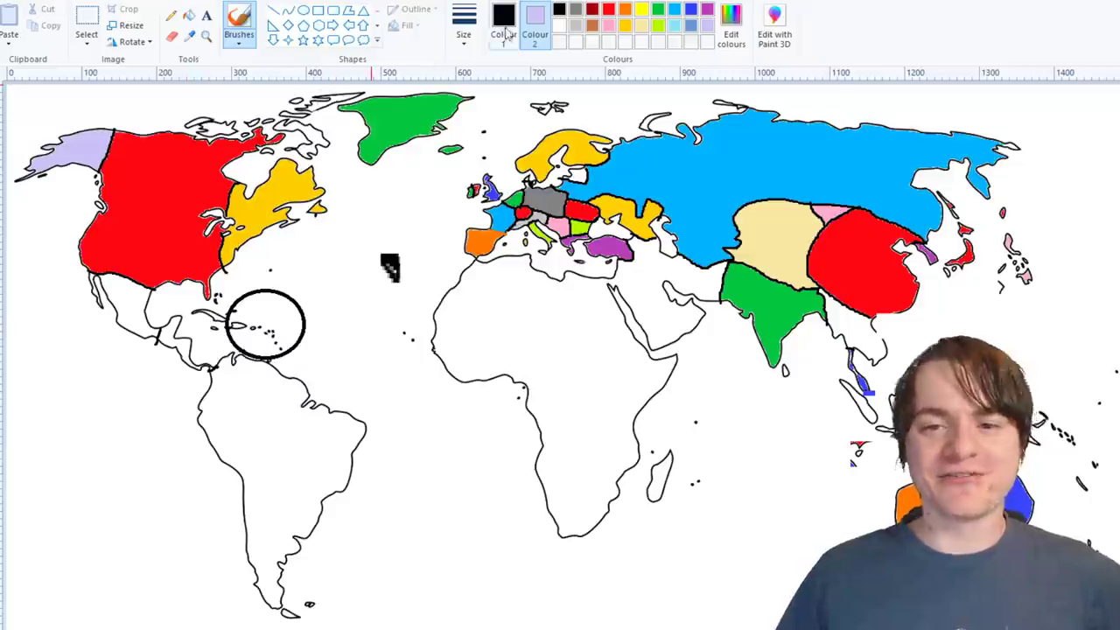
- Fill Mexico with green and the Baja California peninsula with lime
click(188, 15)
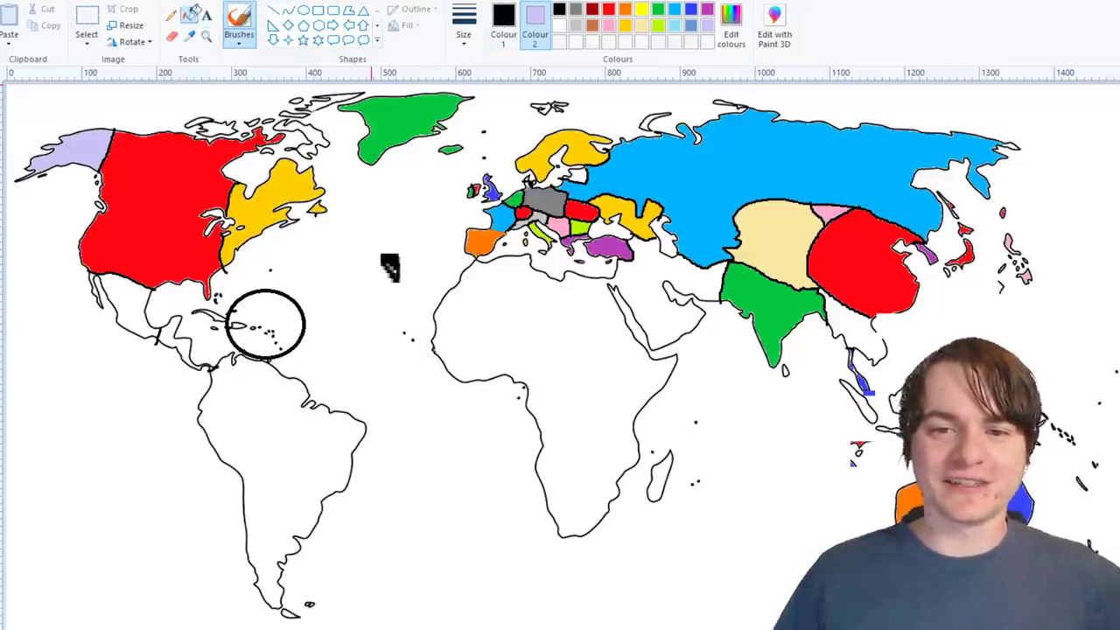
click(658, 10)
right_click(137, 295)
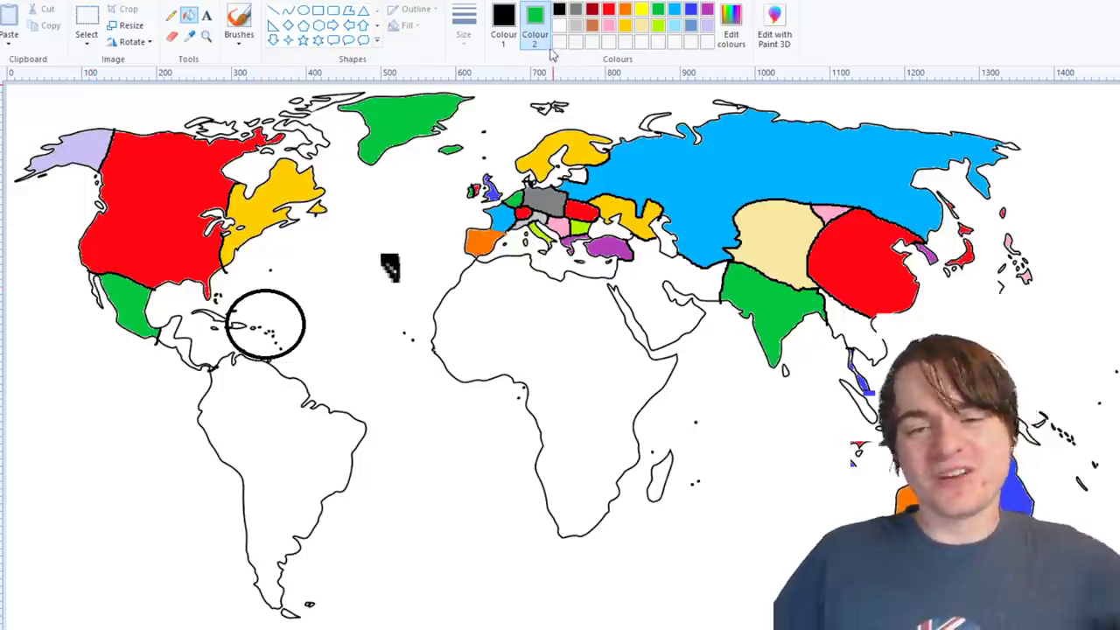
click(661, 26)
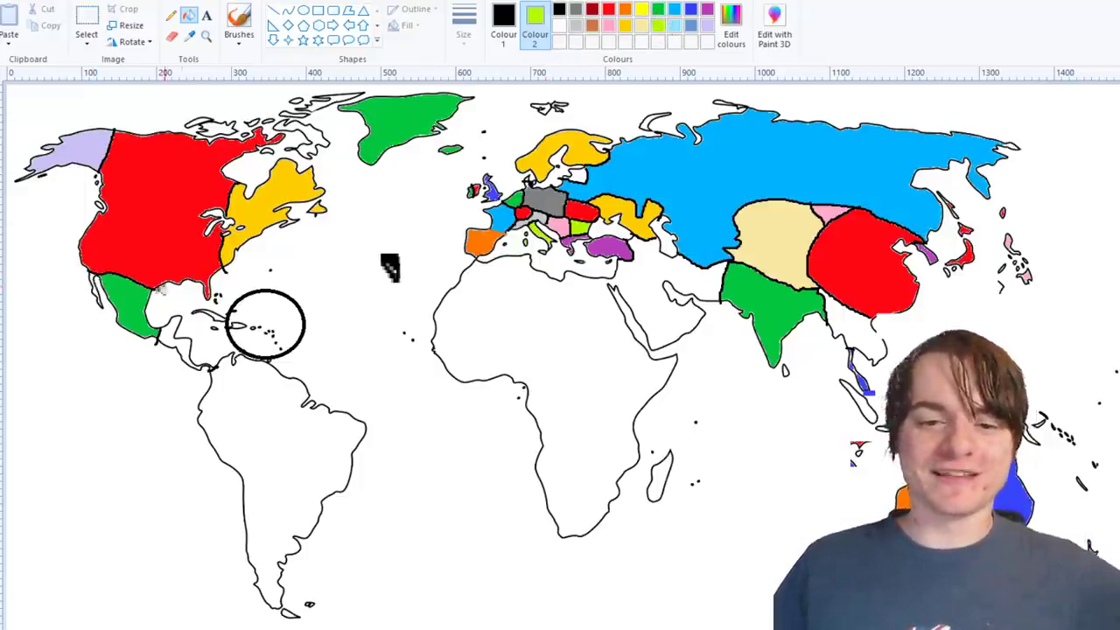
right_click(94, 278)
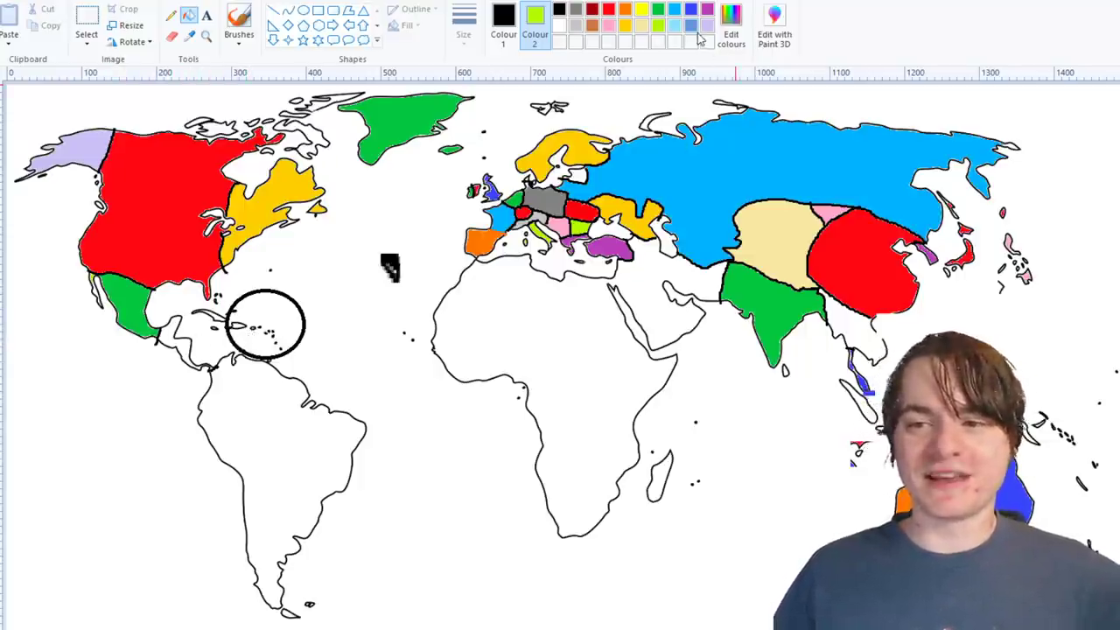
- Fill Central America with gold and Cuba with red
click(625, 26)
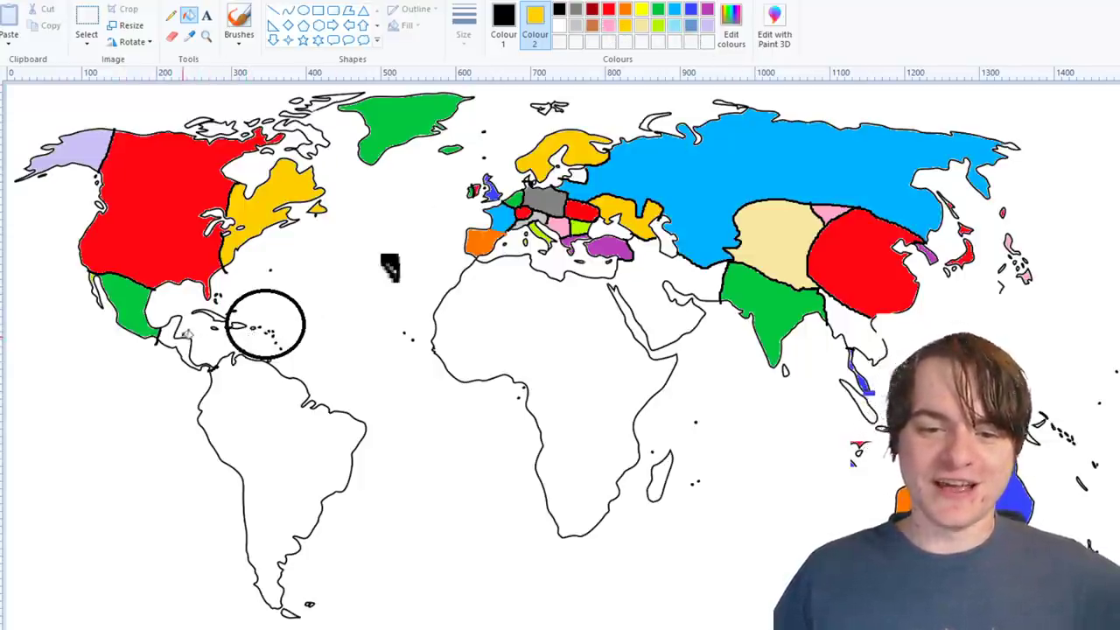
right_click(182, 337)
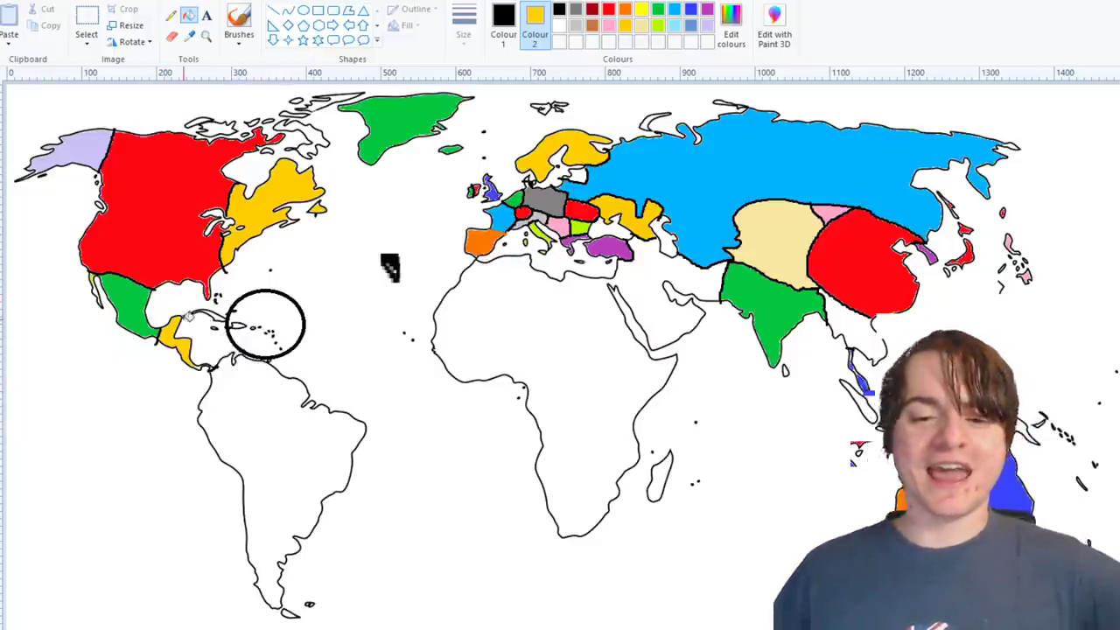
click(610, 10)
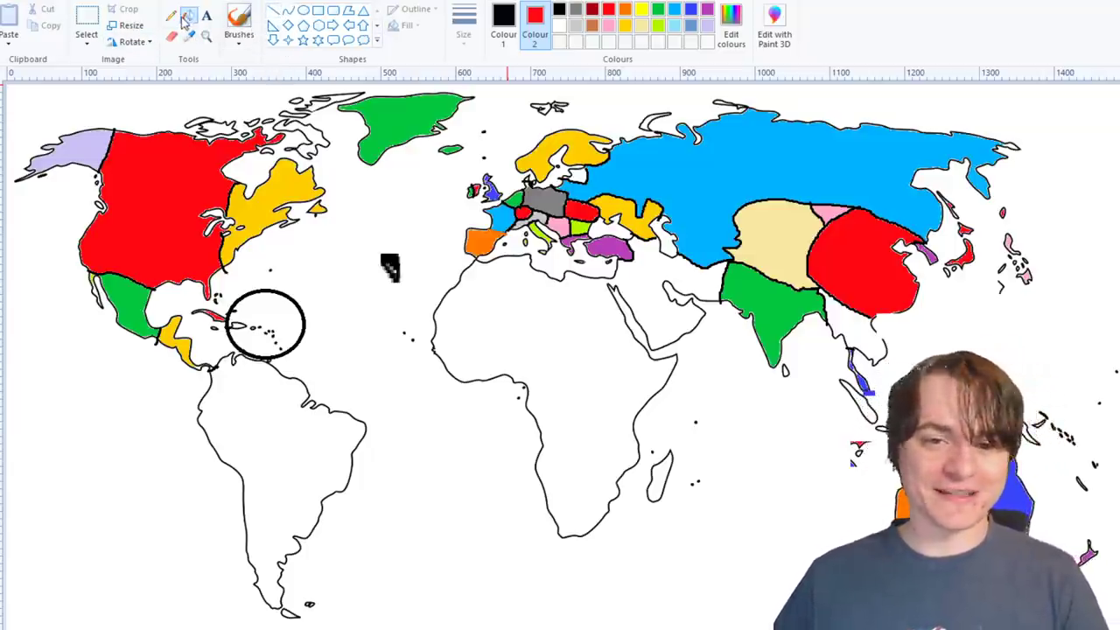
- Try a black brush border down the Andes and another east to the Atlantic coast, and undo both strokes
click(239, 44)
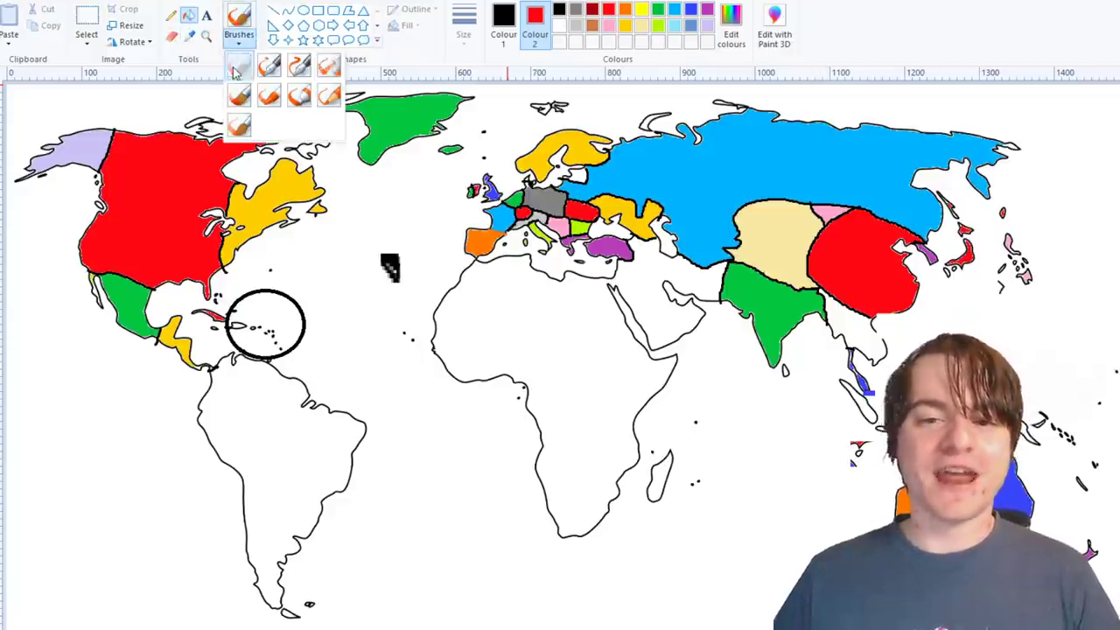
click(239, 78)
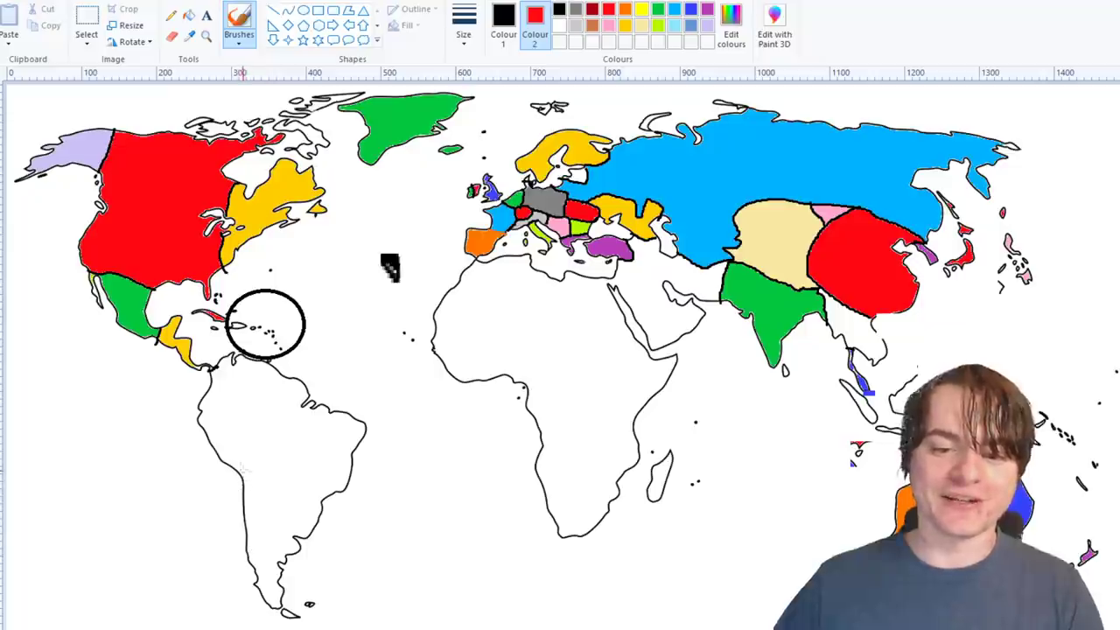
mouse_move(221, 453)
mouse_down()
mouse_move(260, 474)
mouse_move(268, 608)
mouse_up()
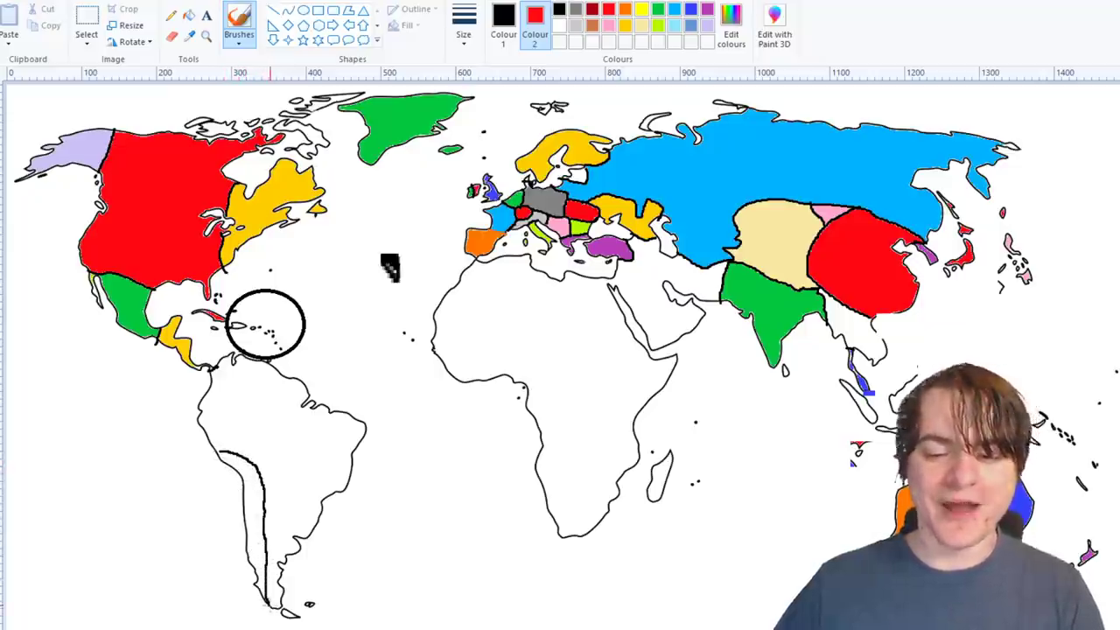
drag(257, 468, 340, 491)
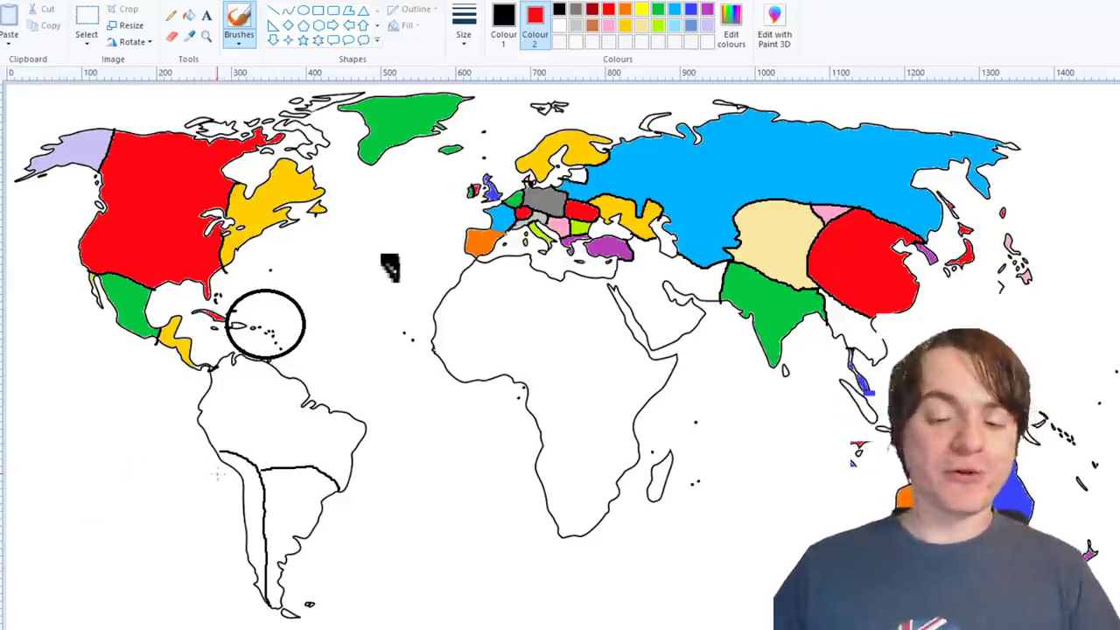
key(ctrl+z)
key(ctrl+z)
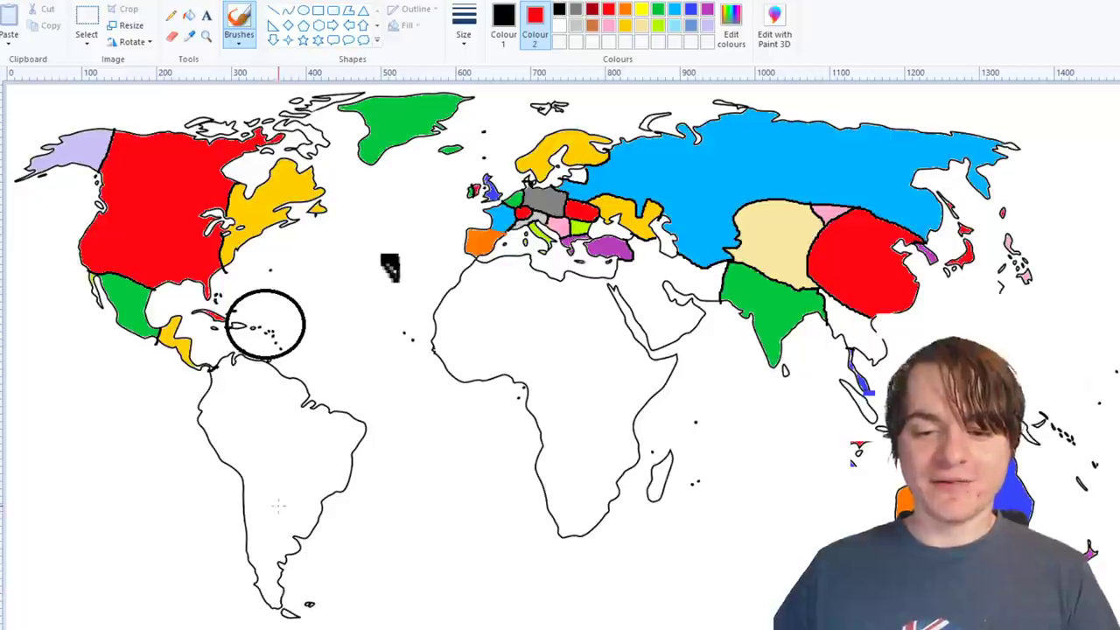
- Brush black borders across South America to separate the southern cone, eastern Brazil, Peru and four smaller regions in the northwest and centre
mouse_move(329, 499)
mouse_down()
mouse_move(280, 505)
mouse_move(246, 468)
mouse_move(230, 469)
mouse_up()
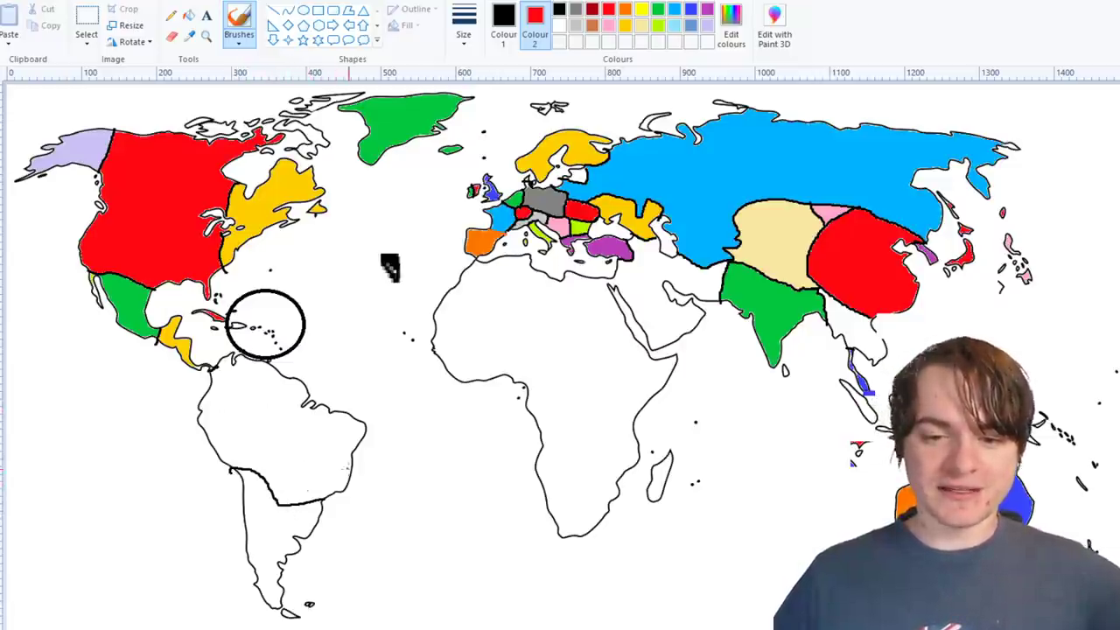
mouse_move(312, 482)
mouse_down()
mouse_move(280, 462)
mouse_move(267, 435)
mouse_move(261, 374)
mouse_move(231, 379)
mouse_move(236, 352)
mouse_up()
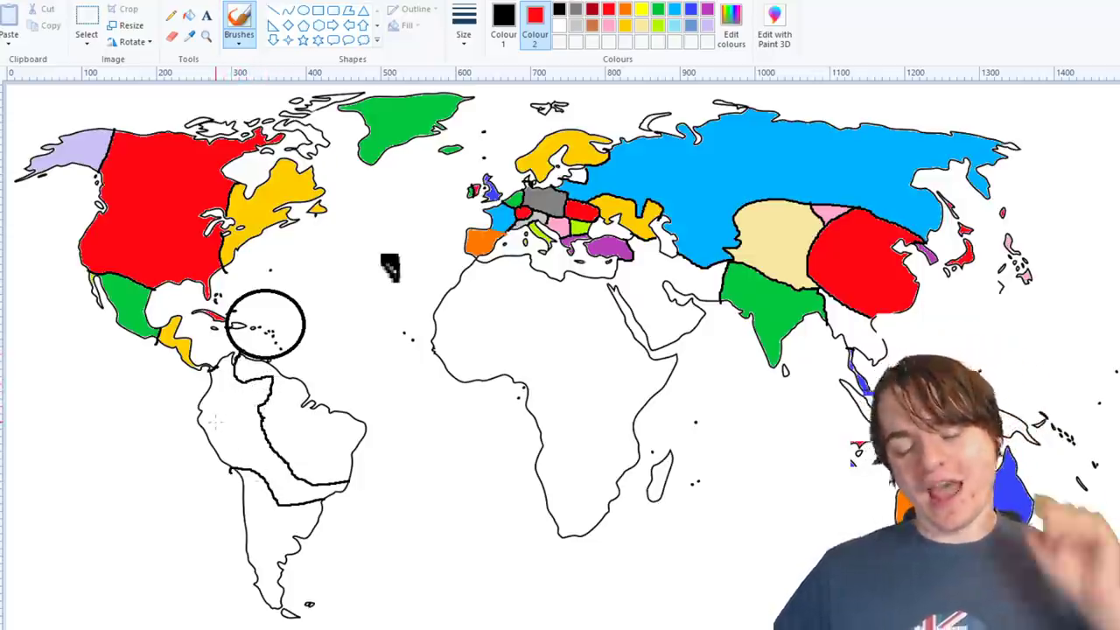
mouse_move(198, 398)
mouse_down()
mouse_move(251, 432)
mouse_move(215, 454)
mouse_up()
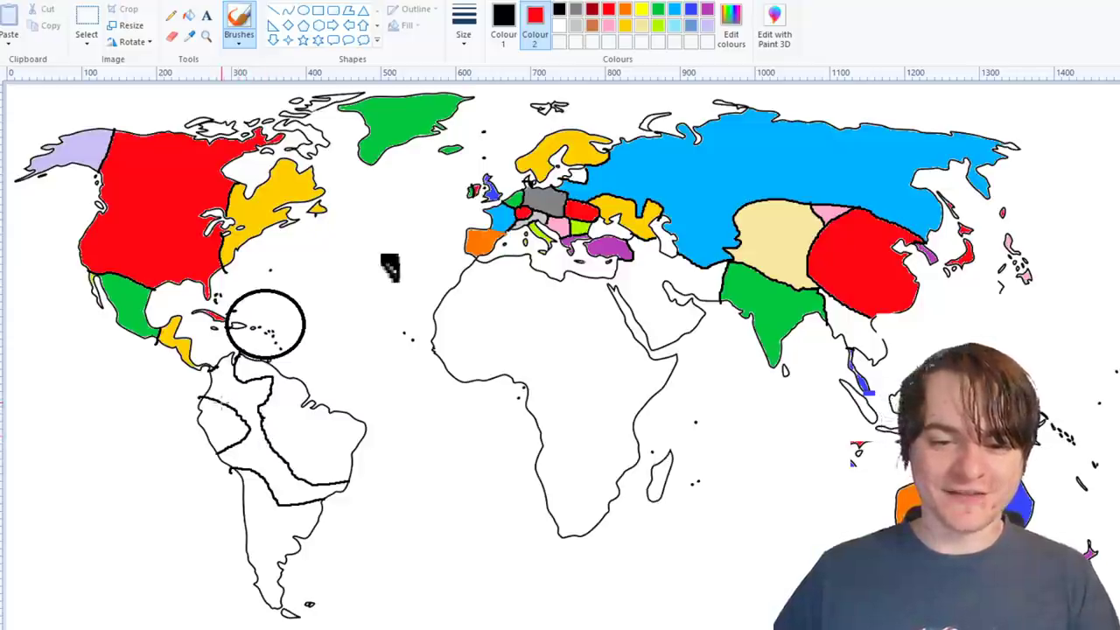
drag(219, 408, 245, 381)
mouse_move(245, 427)
mouse_down()
mouse_move(259, 438)
mouse_move(269, 489)
mouse_up()
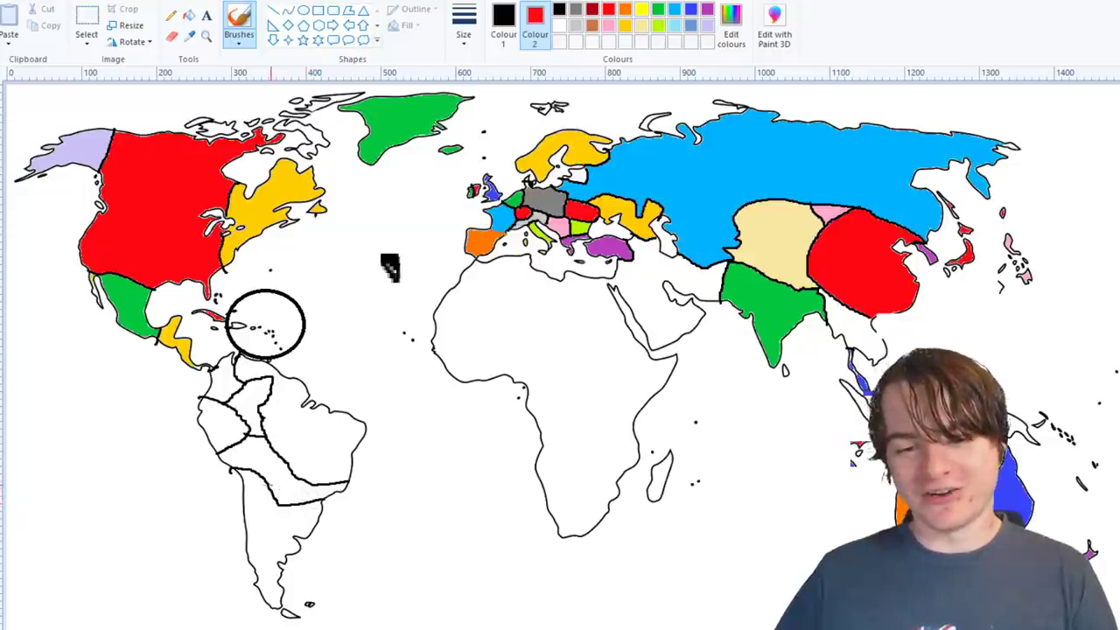
drag(268, 487, 298, 476)
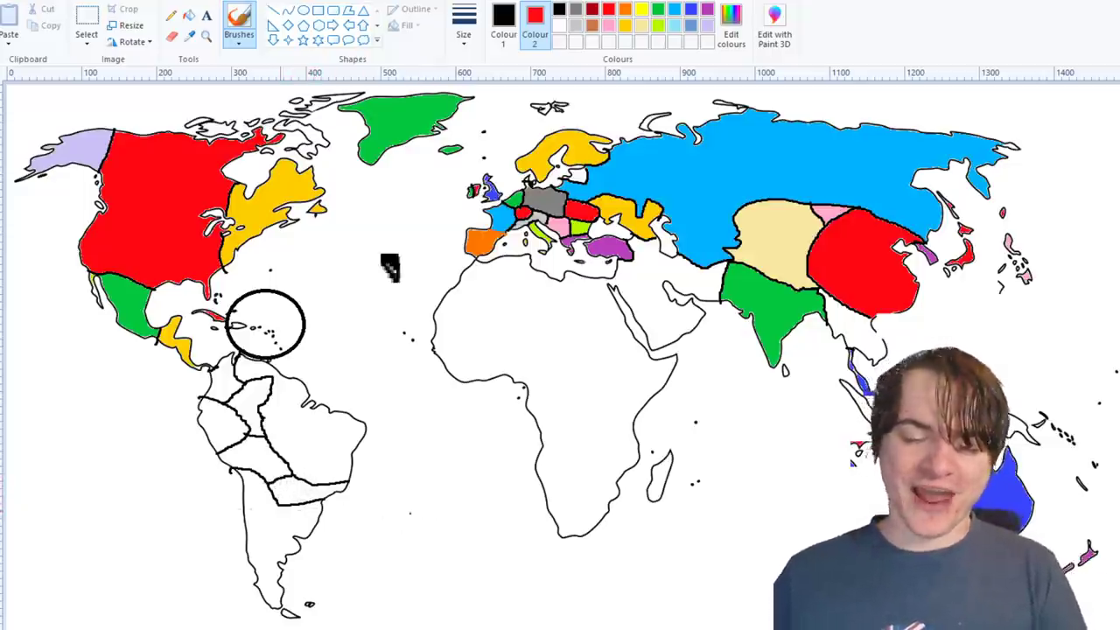
drag(229, 462, 237, 475)
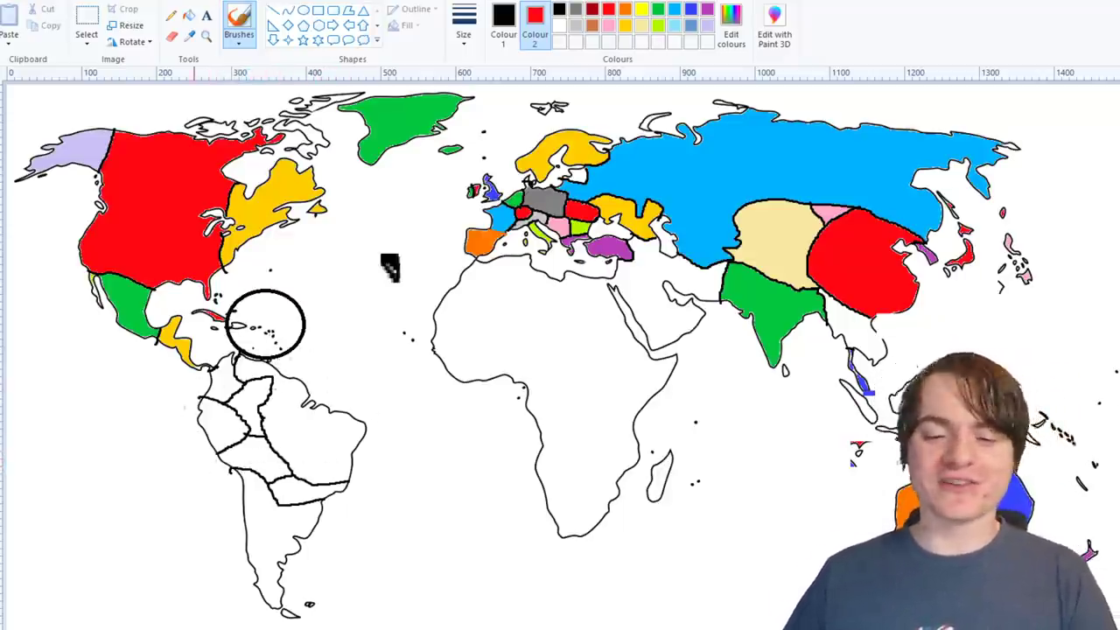
- Fill the large eastern Brazilian region, up to the northern coast of South America, with green
click(188, 15)
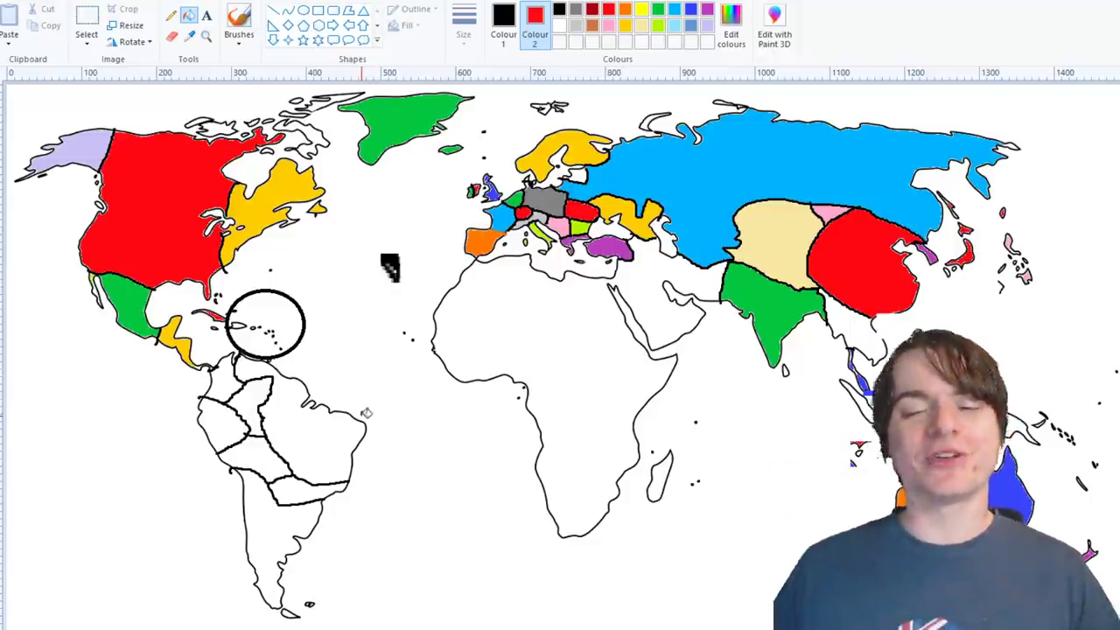
click(662, 12)
right_click(329, 430)
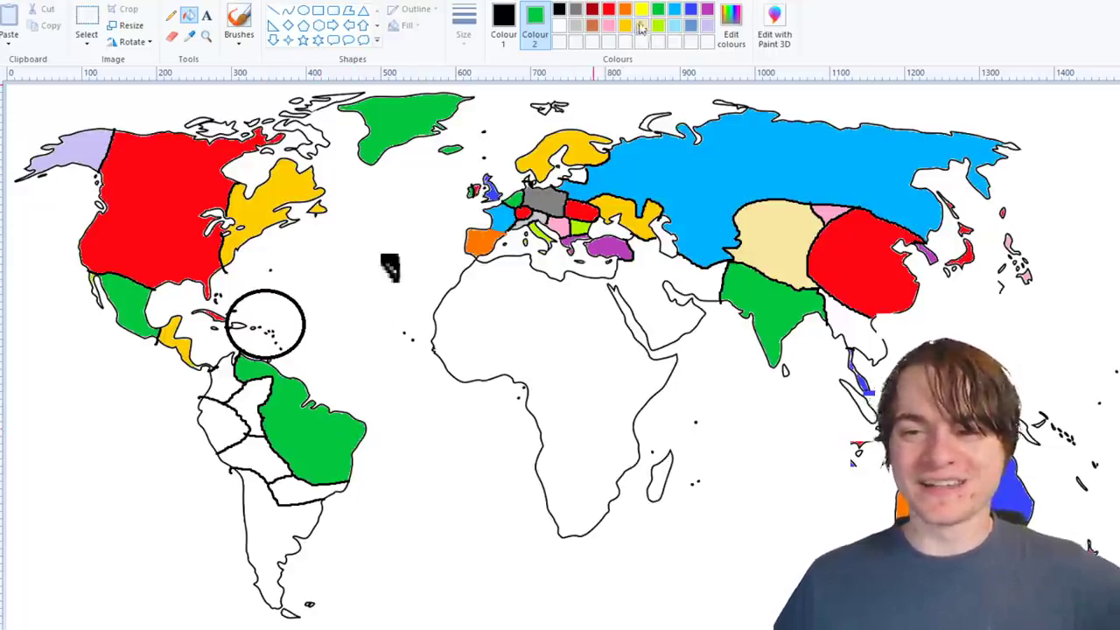
- Try filling the southern cone of South America with light blue, and undo the fill
click(675, 13)
right_click(298, 508)
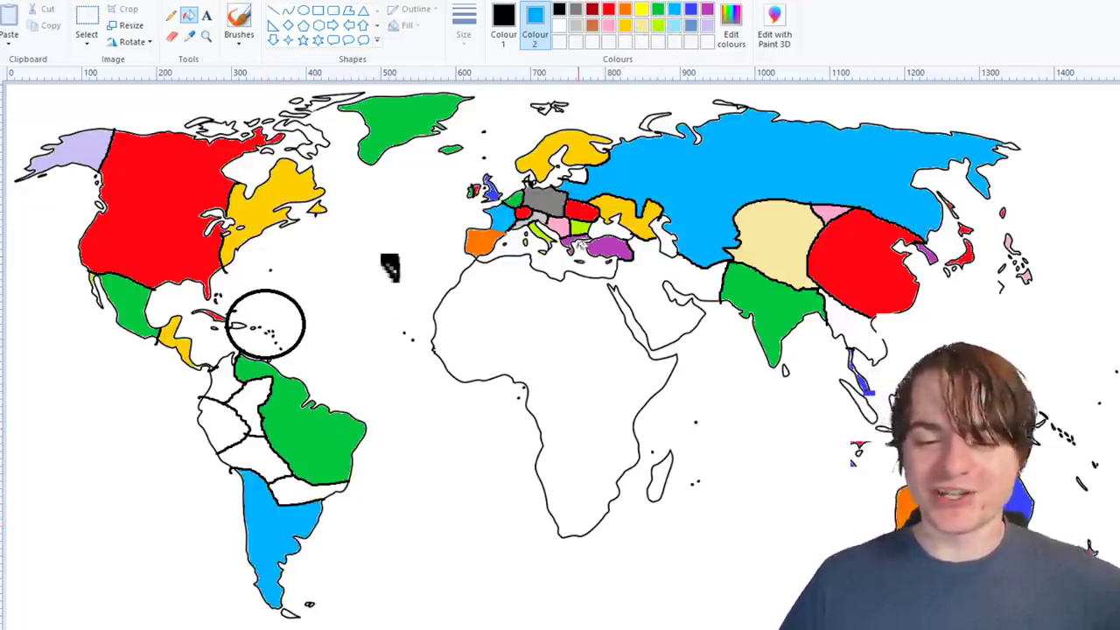
key(ctrl+z)
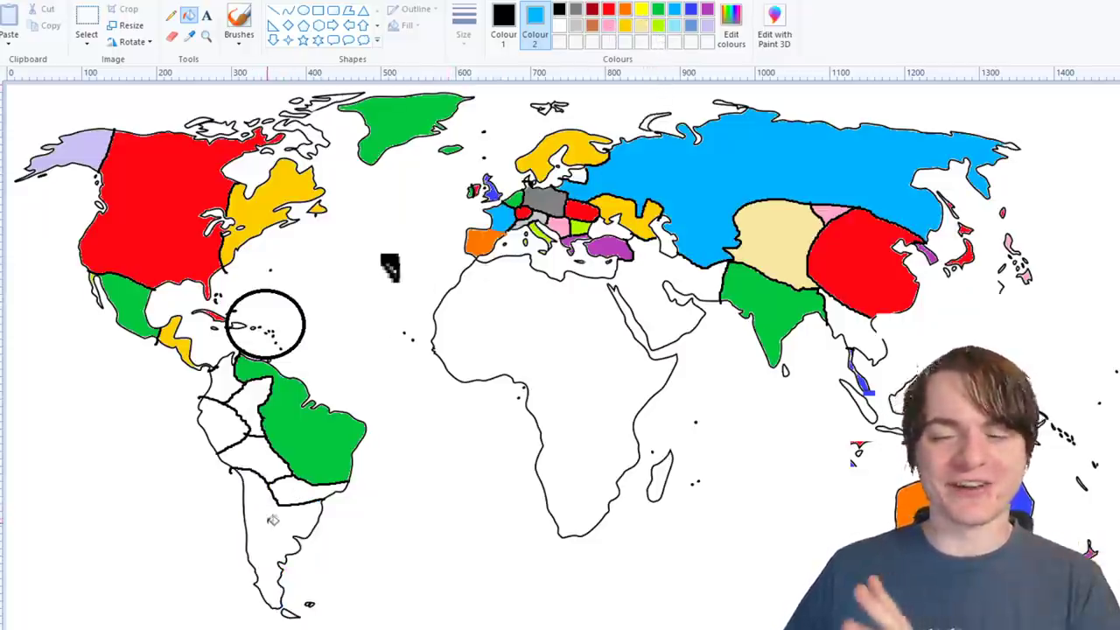
- Fill the southern cone of South America with purple and the Peru region on the west coast with orange
right_click(707, 10)
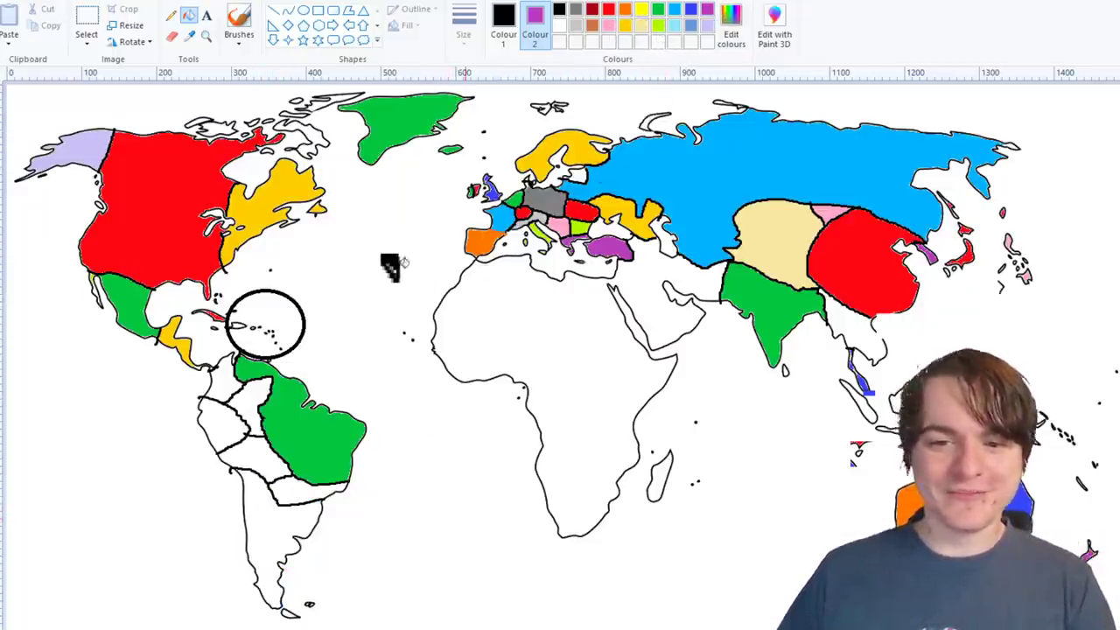
click(251, 516)
key(ctrl+z)
right_click(260, 518)
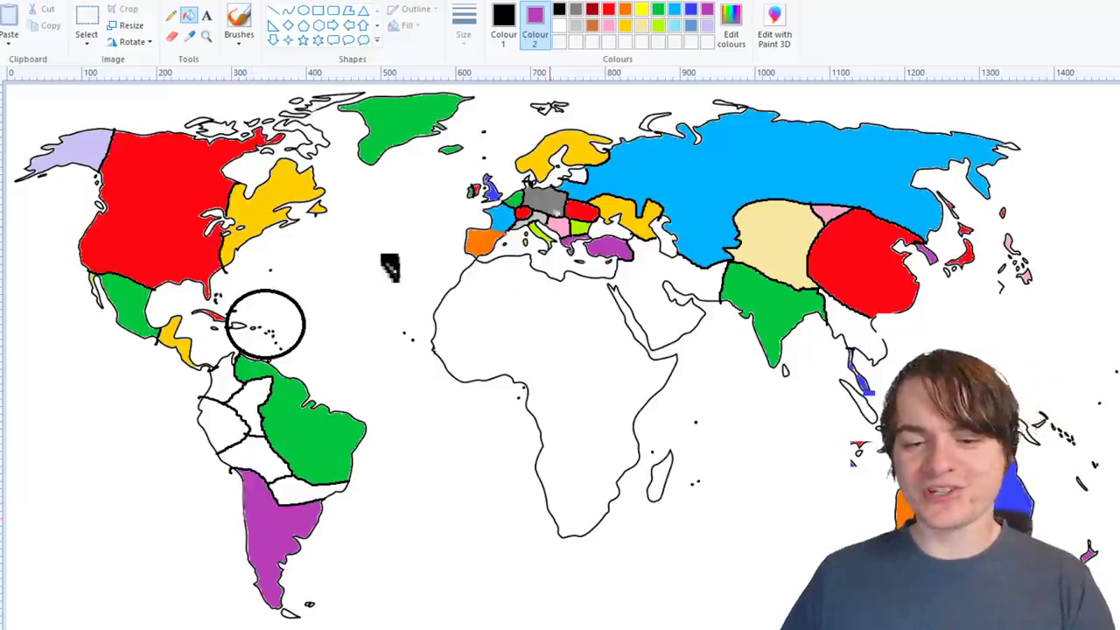
right_click(627, 12)
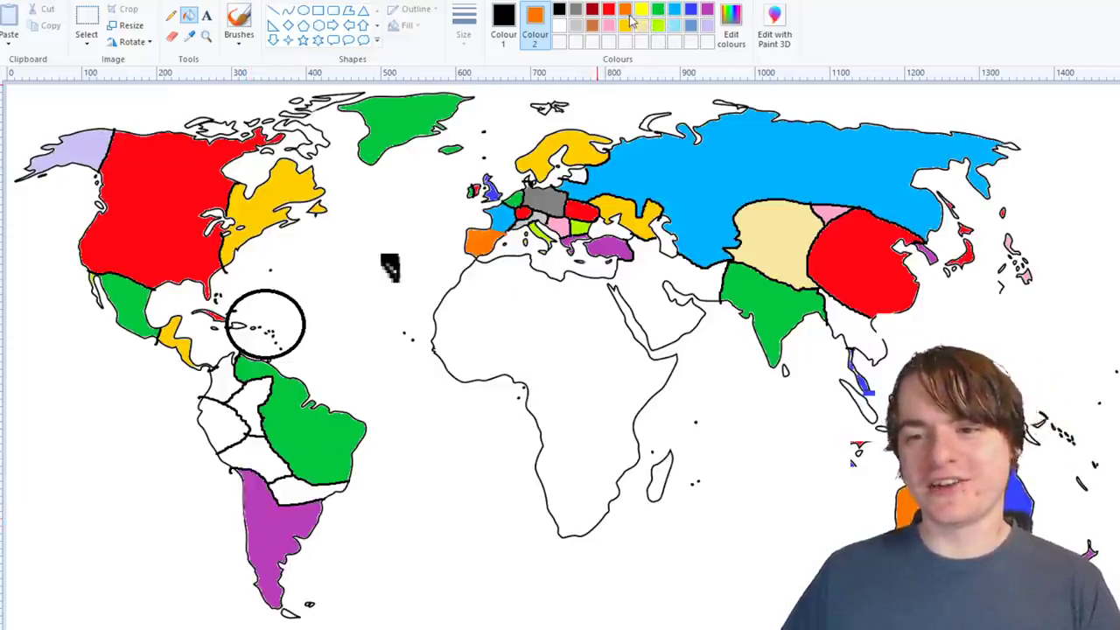
right_click(229, 426)
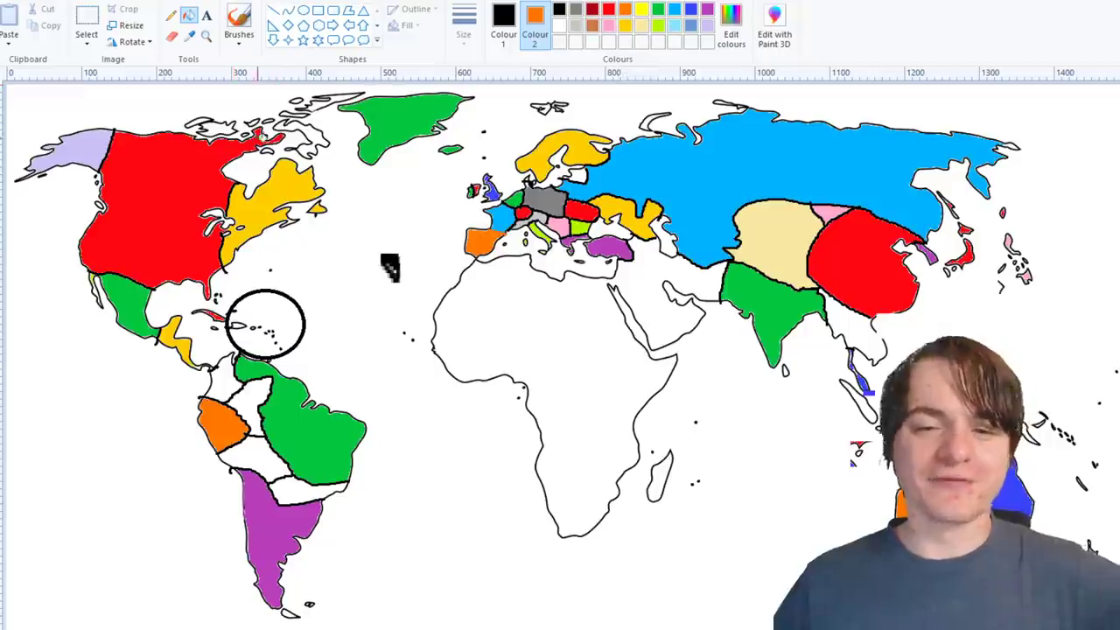
- Fill the larger Arctic islands north of Canada with orange
right_click(217, 128)
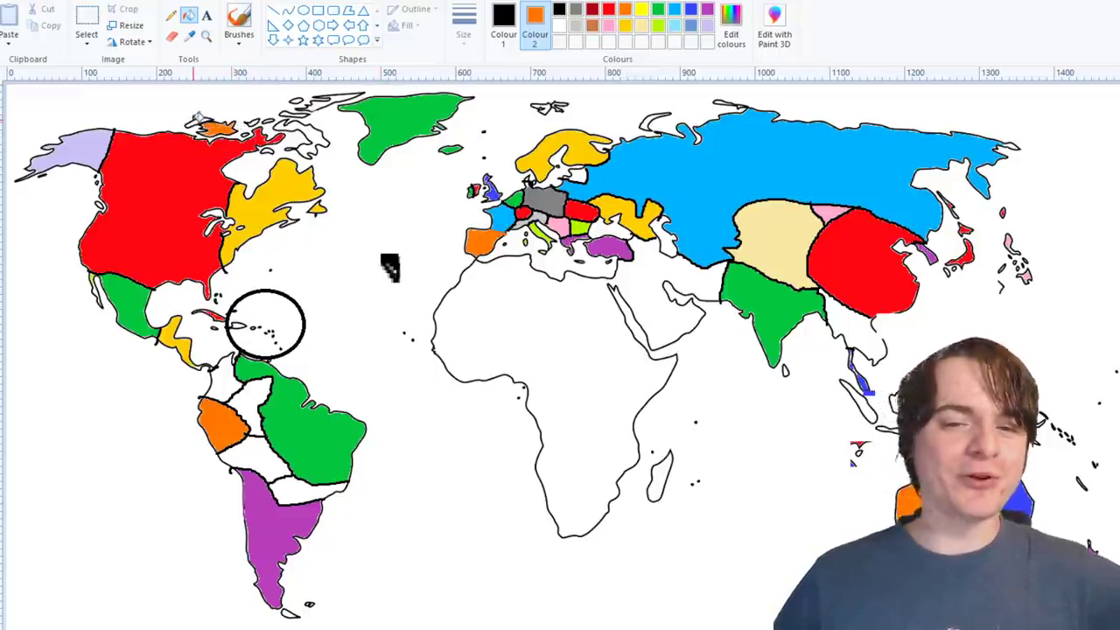
right_click(307, 126)
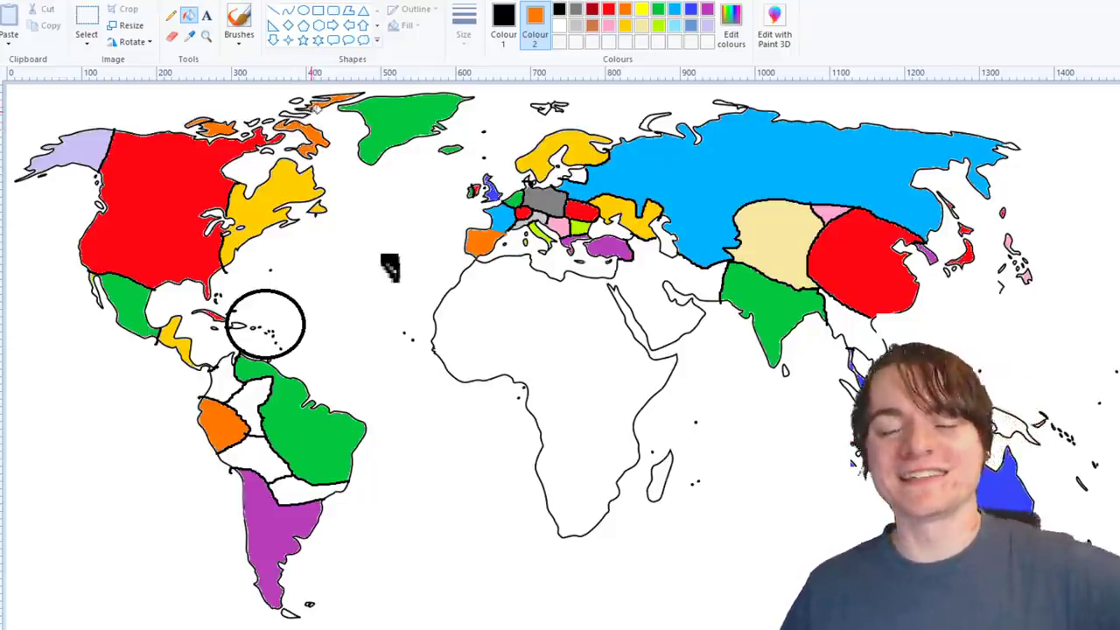
right_click(325, 103)
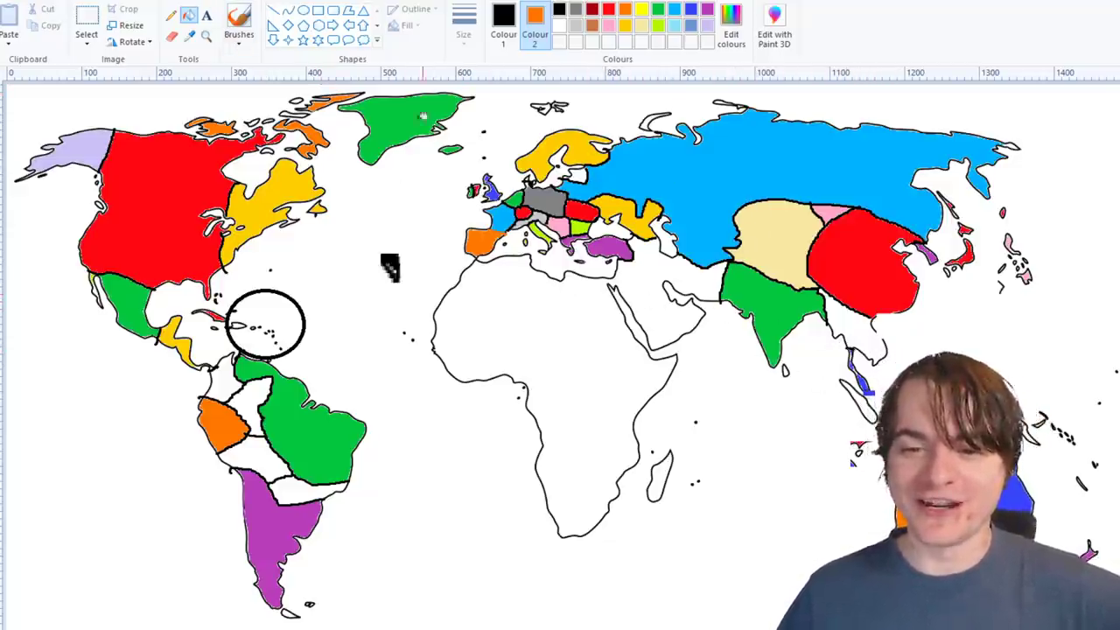
- Draw a thick black six-point star inside Africa and position it over West Africa
click(274, 10)
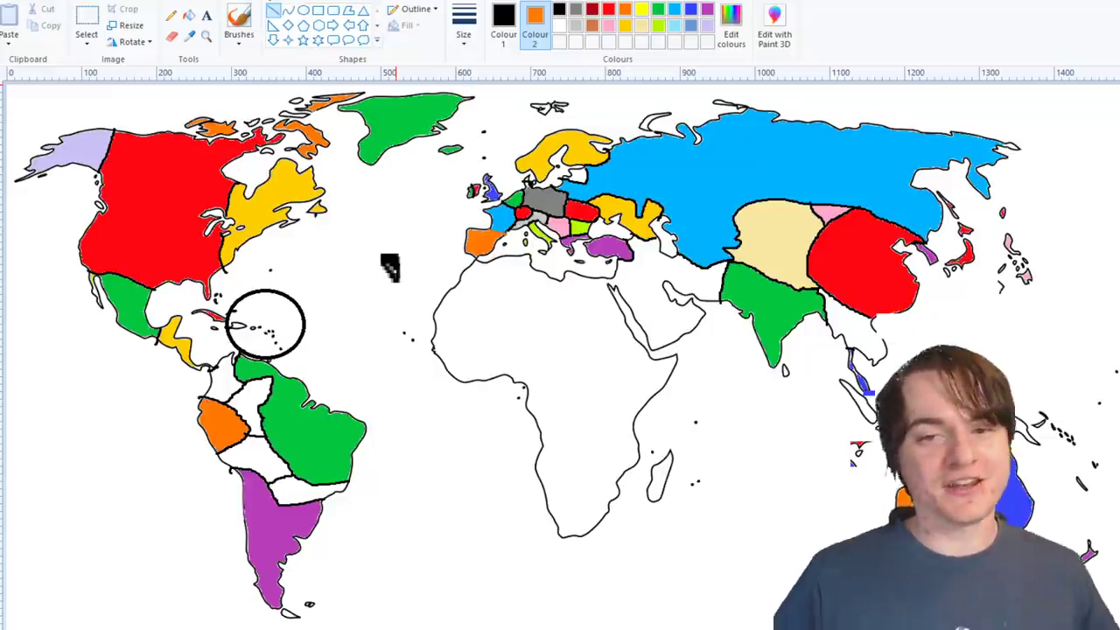
click(318, 39)
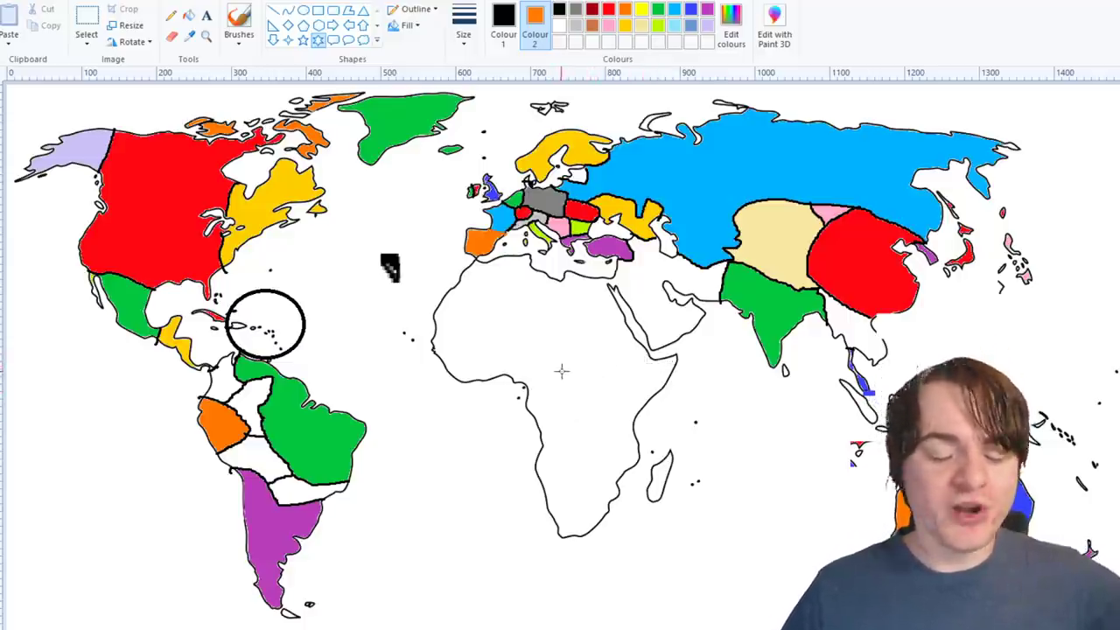
drag(567, 378, 495, 301)
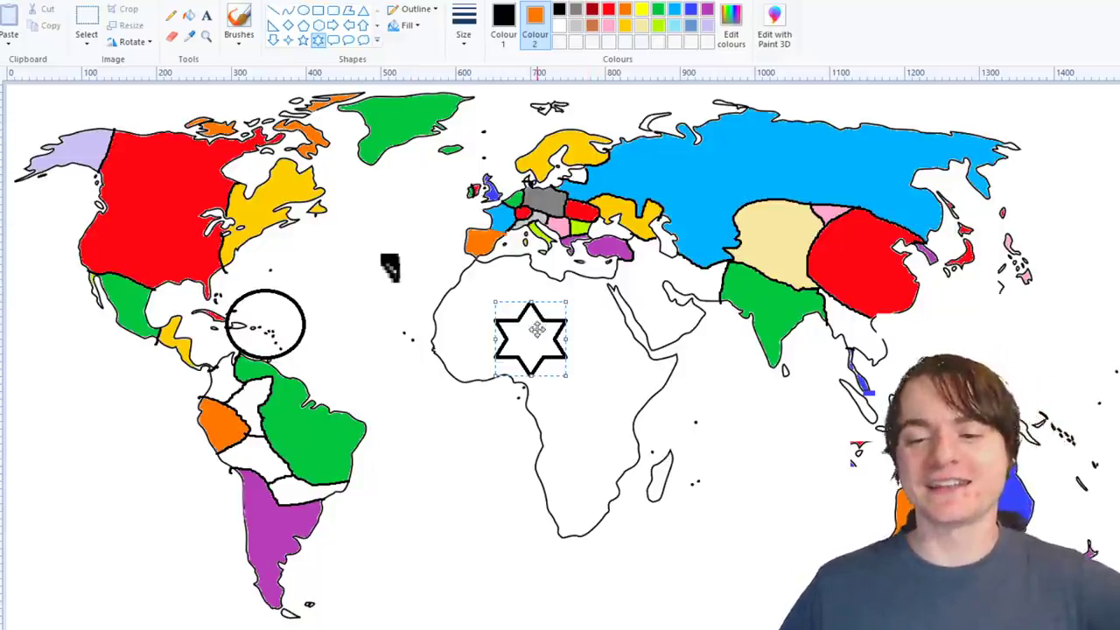
drag(537, 332, 485, 329)
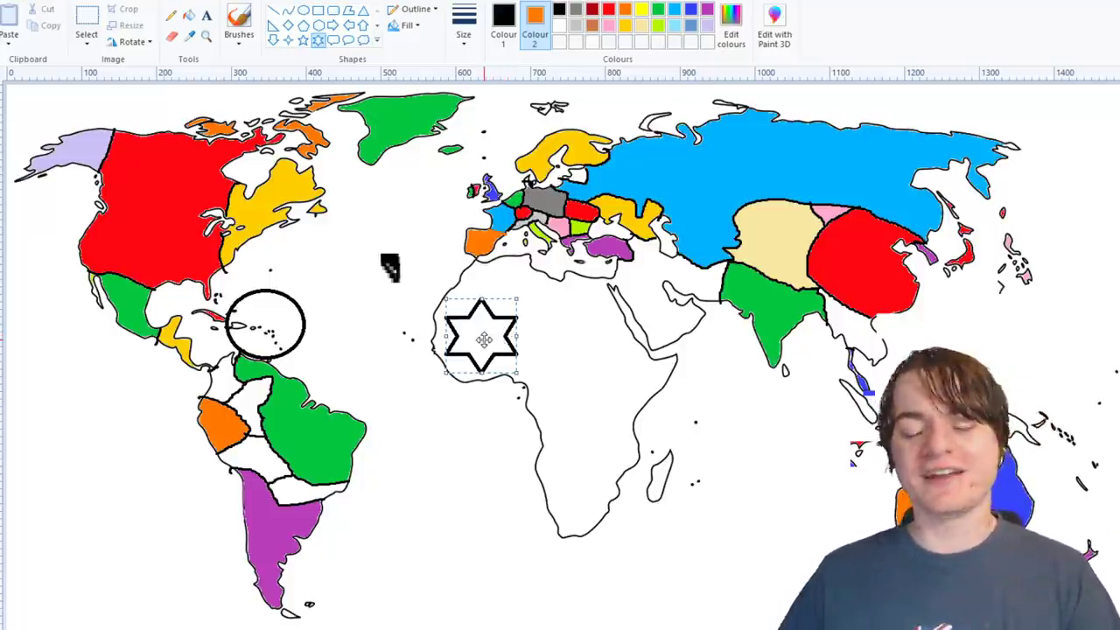
drag(484, 338, 491, 334)
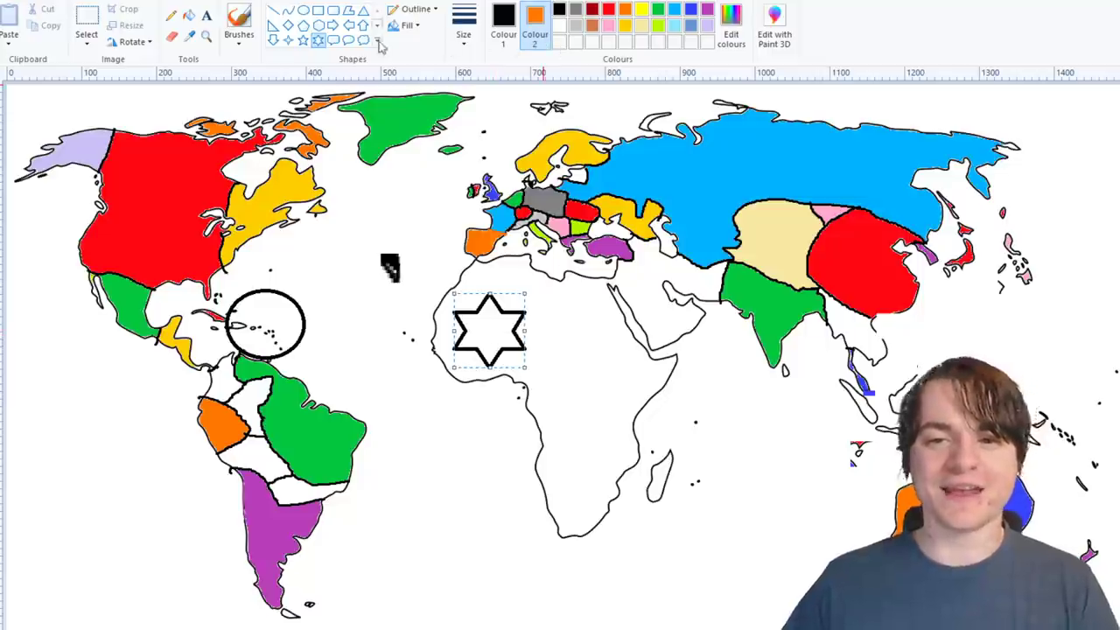
- Fill the six-point star in West Africa with light blue
click(188, 15)
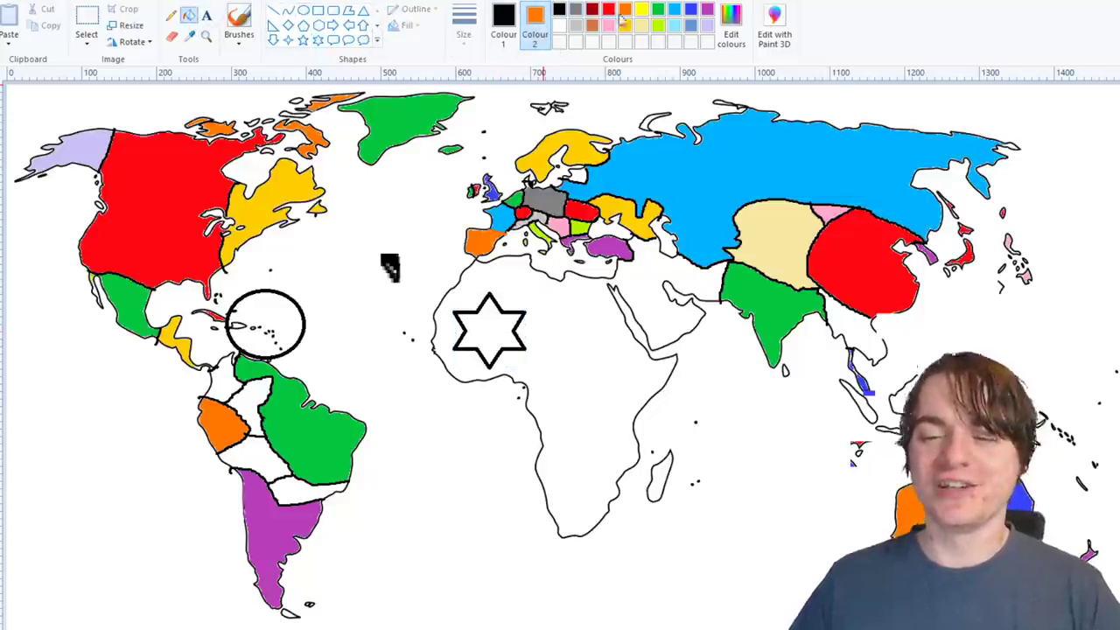
click(675, 10)
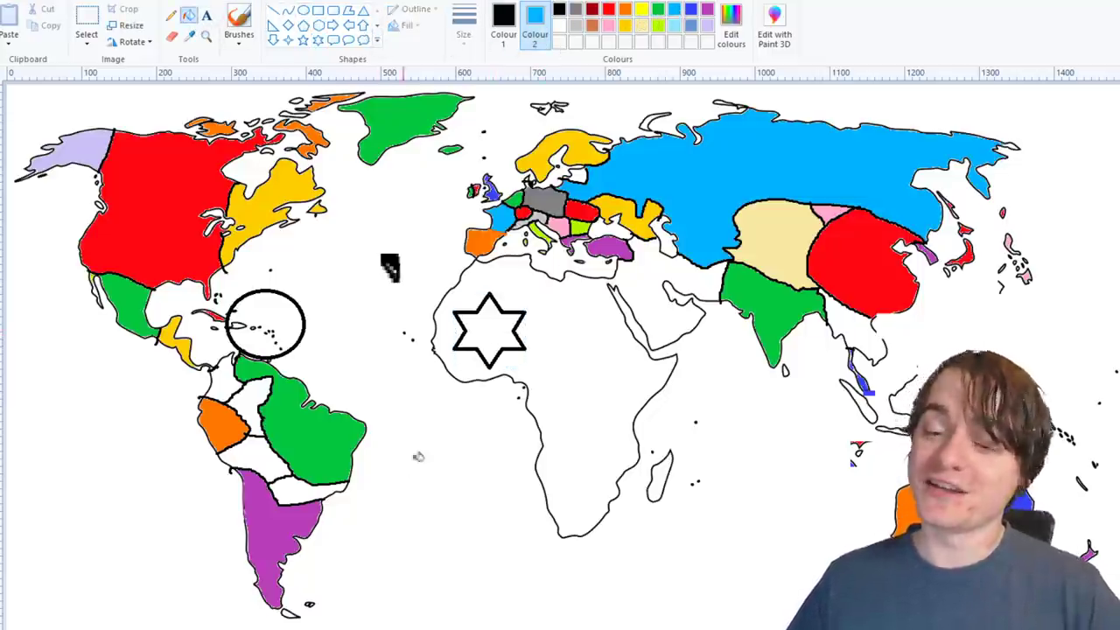
click(505, 321)
key(ctrl+z)
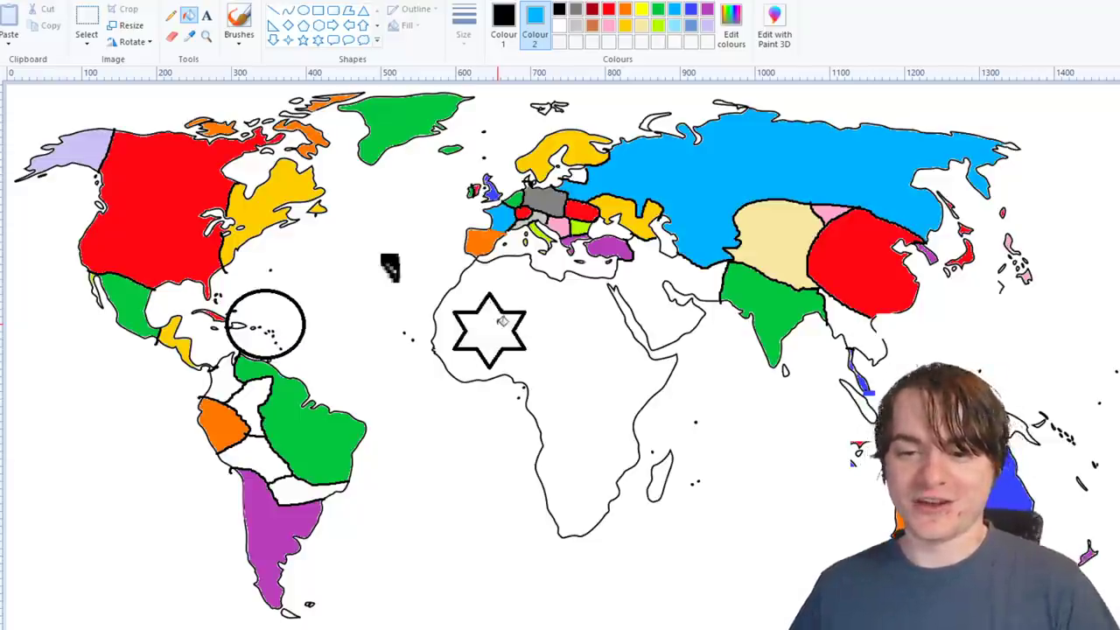
right_click(501, 324)
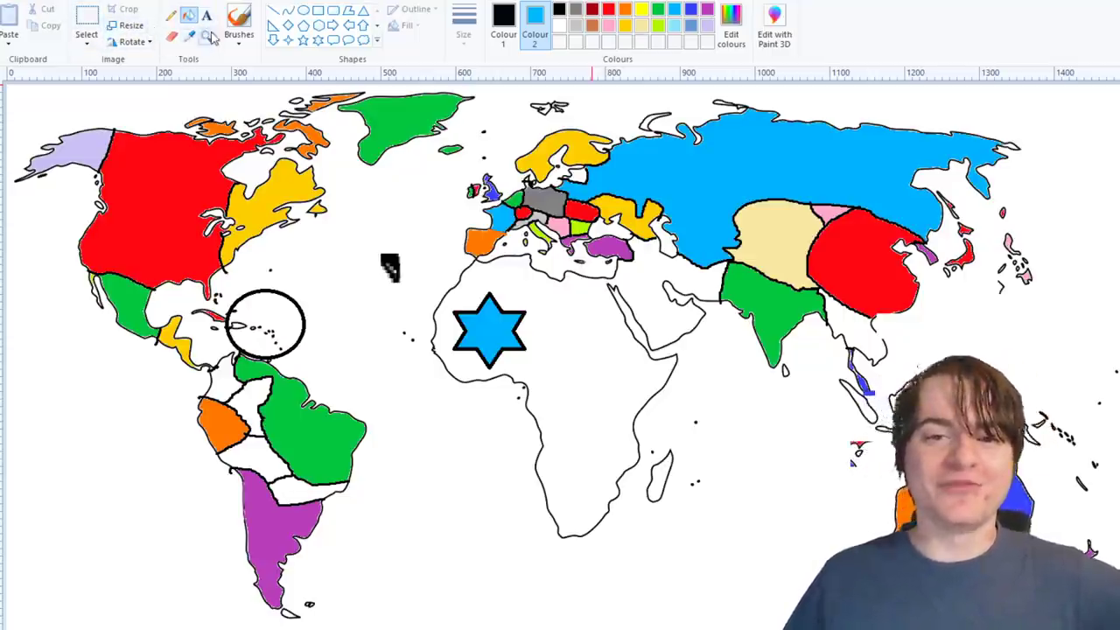
- Brush a black border around a narrow strip along the eastern Mediterranean coast and fill it with lime
click(238, 26)
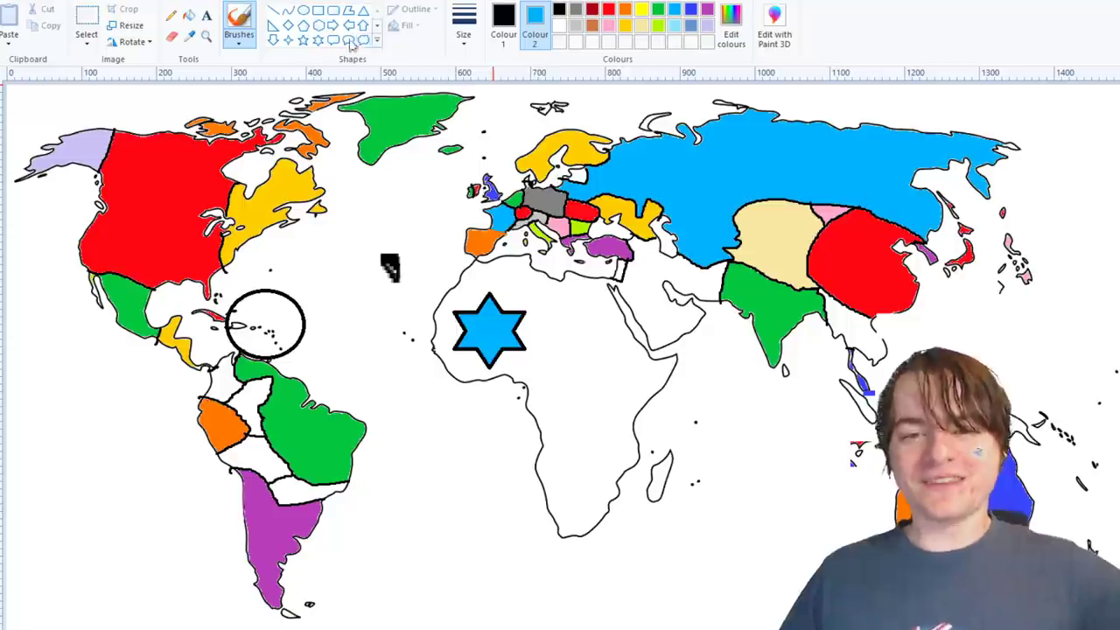
click(189, 15)
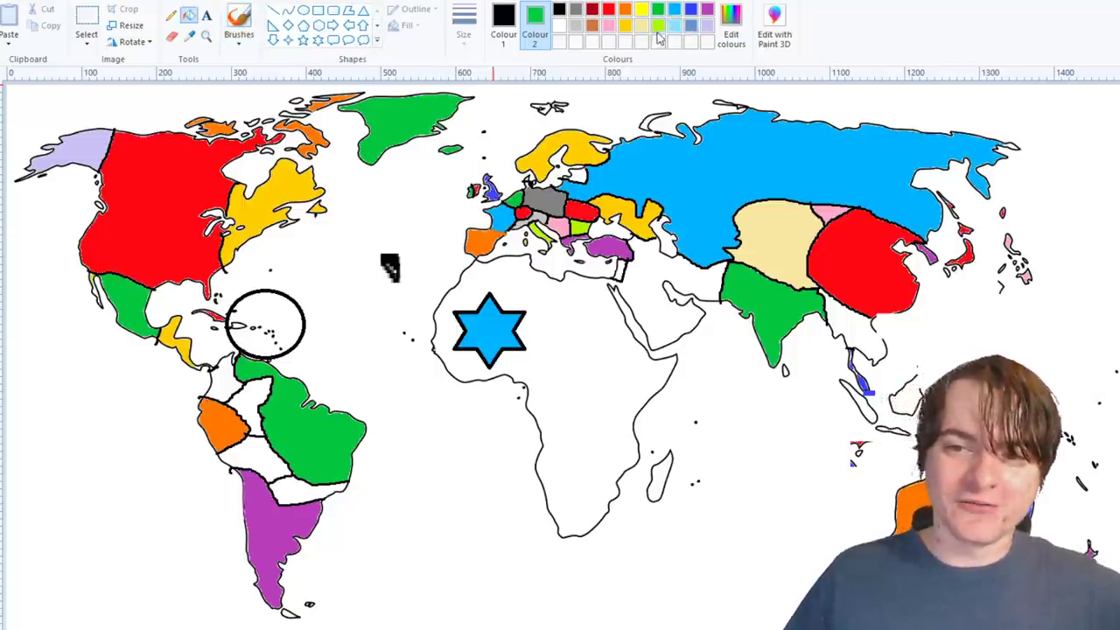
click(658, 24)
right_click(618, 270)
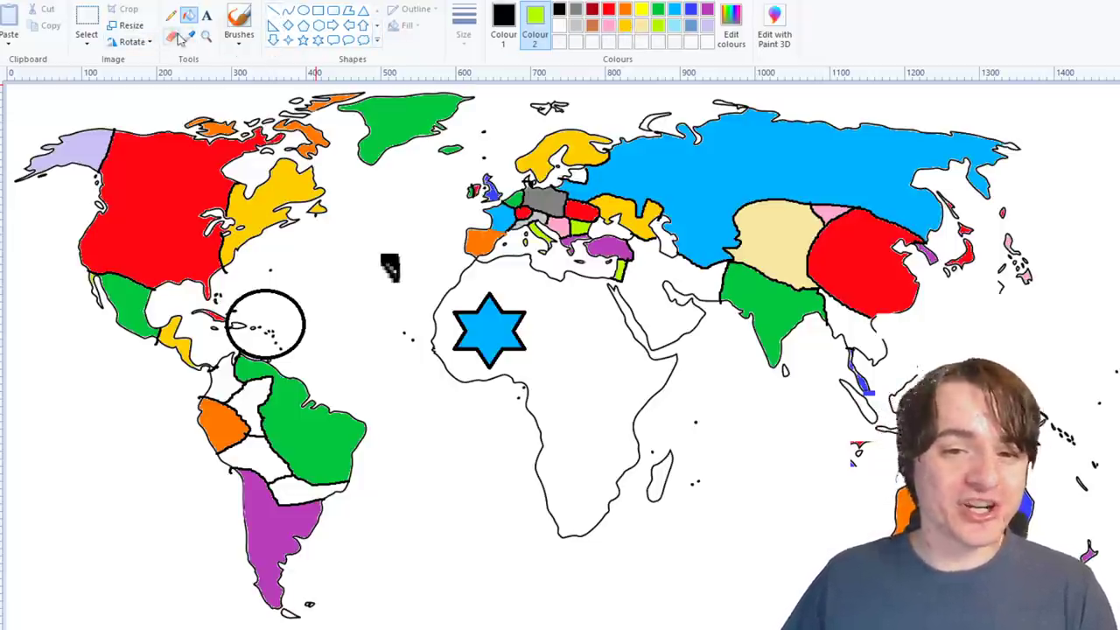
- Brush a black border around the small area just east of the lime strip on the eastern Mediterranean coast
click(239, 35)
click(239, 66)
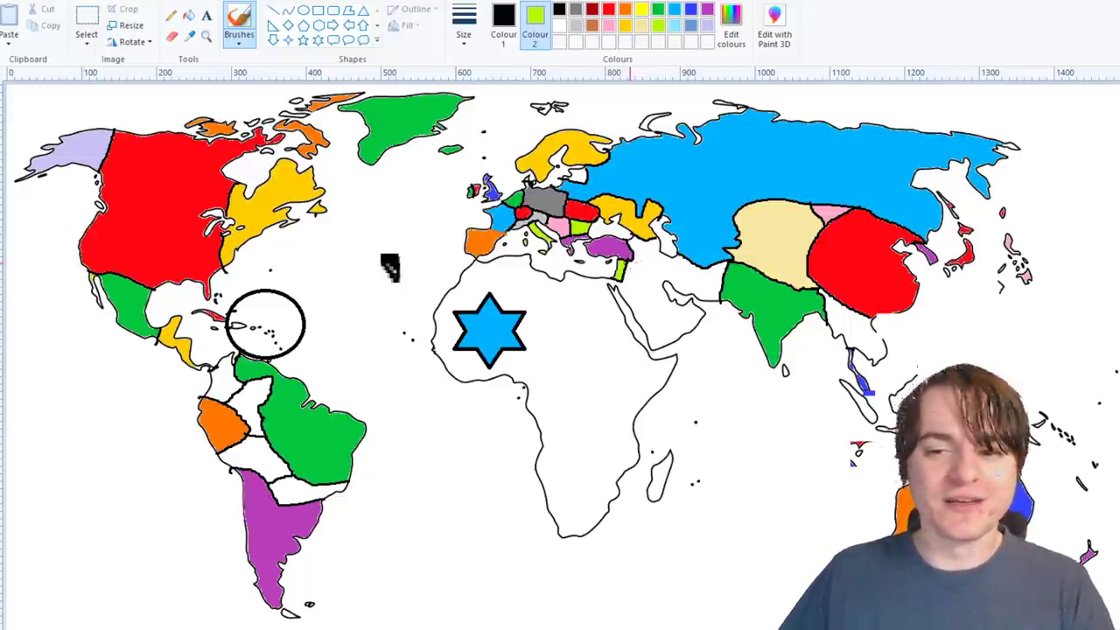
drag(626, 256, 650, 280)
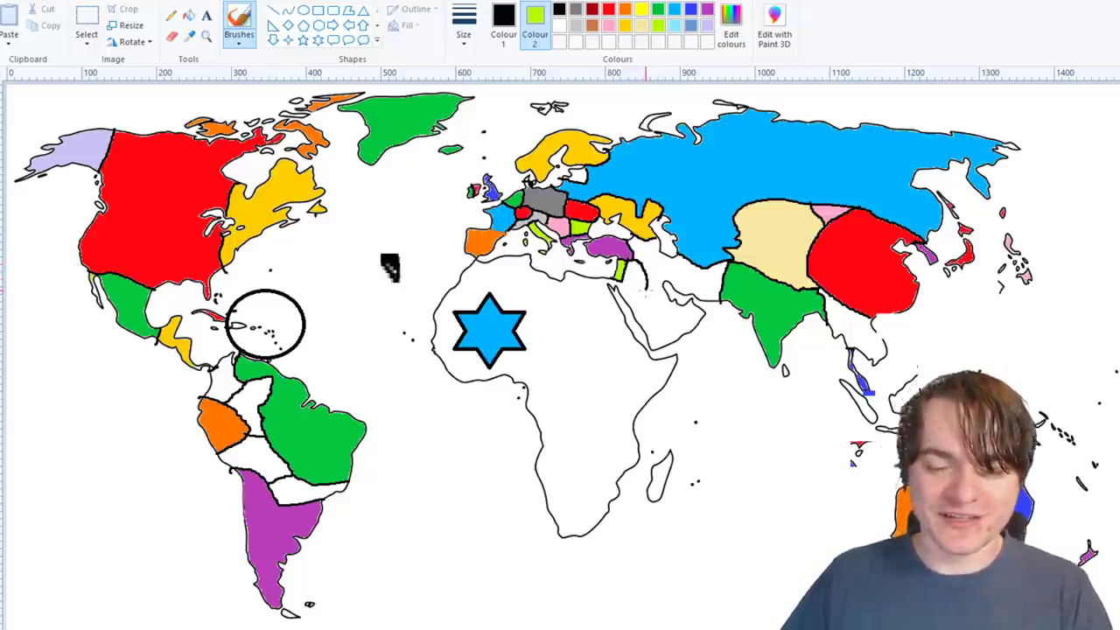
key(ctrl+z)
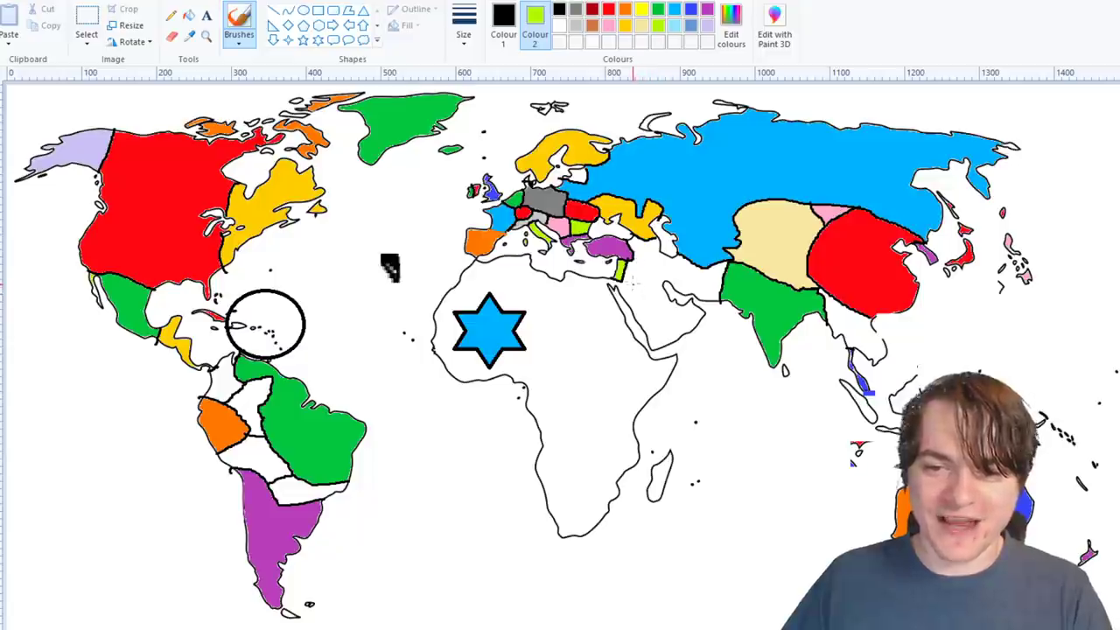
mouse_move(628, 260)
mouse_down()
mouse_move(646, 274)
mouse_move(624, 294)
mouse_up()
key(ctrl+z)
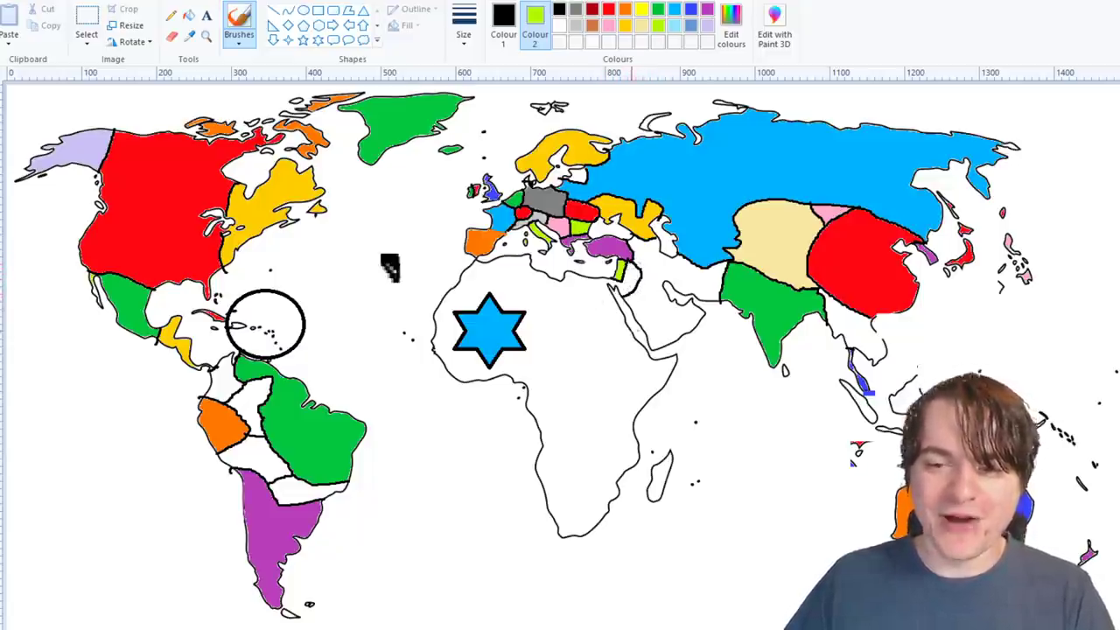
- Brush a box-shaped border around Africa's northeast corner and fill it and the area beside the lime strip with green
mouse_move(634, 333)
mouse_down()
mouse_move(593, 330)
mouse_move(561, 293)
mouse_move(563, 274)
mouse_up()
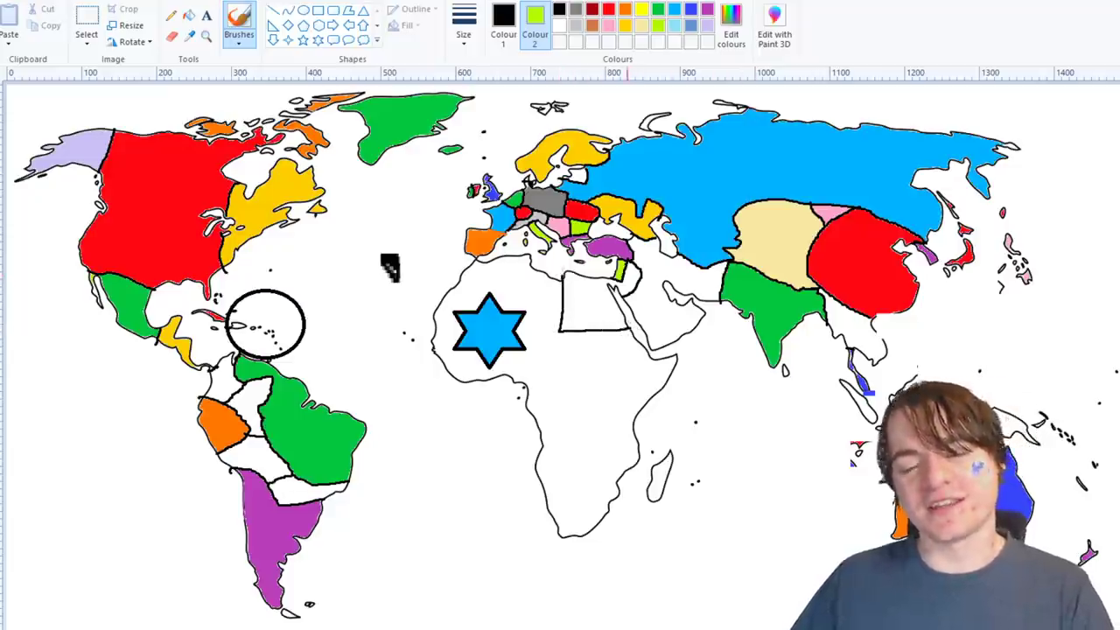
click(251, 21)
click(189, 15)
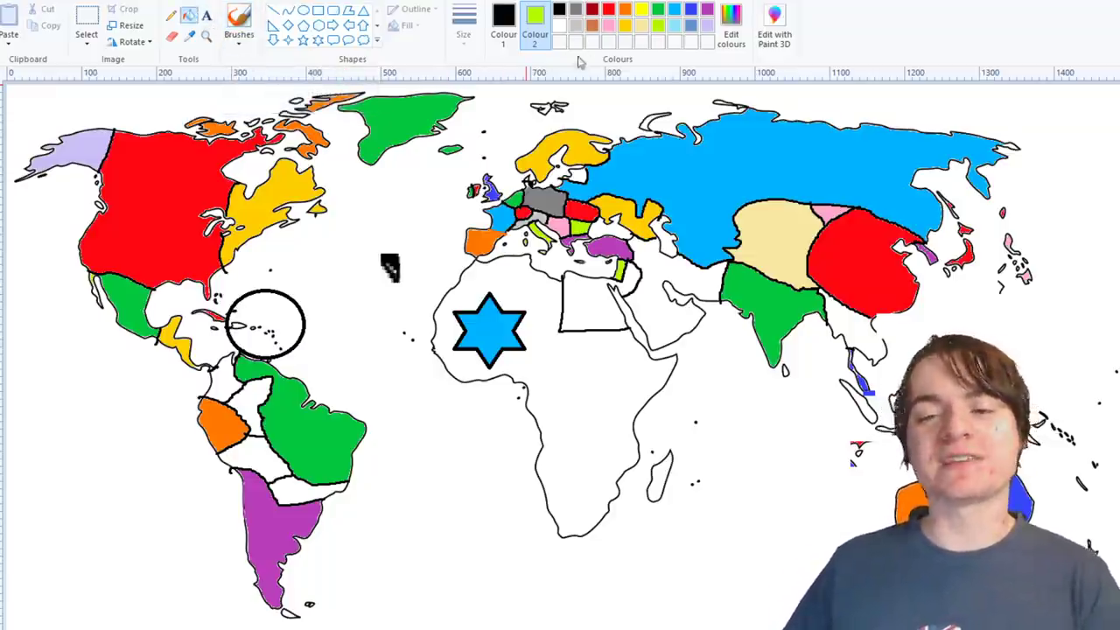
click(660, 12)
right_click(603, 306)
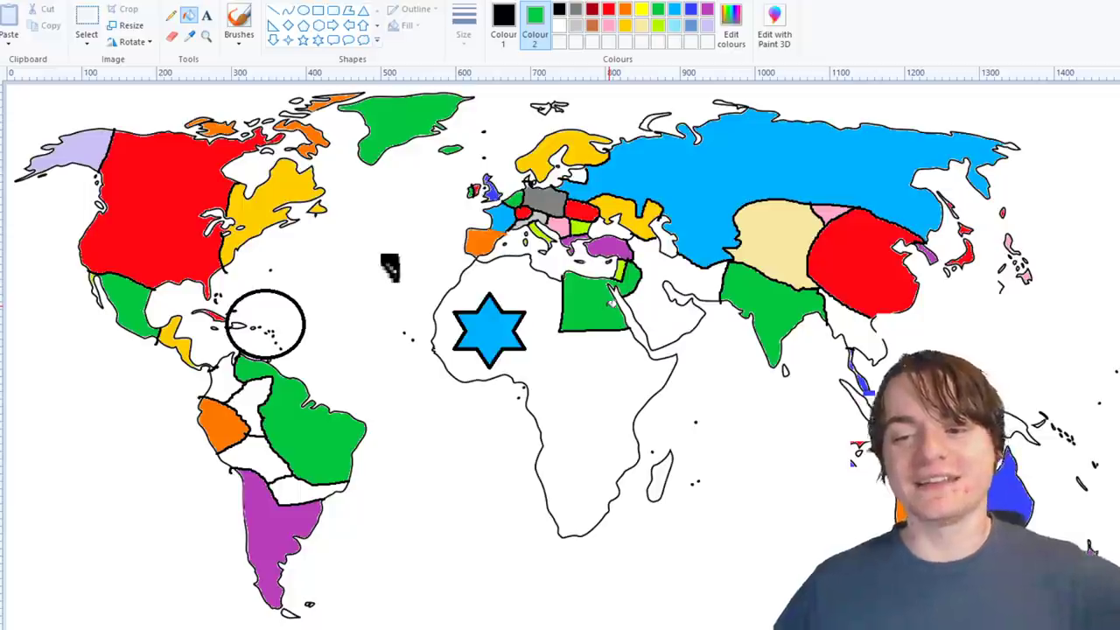
- Brush a black border separating the eastern corner of the Arabian Peninsula from the rest of it
click(239, 37)
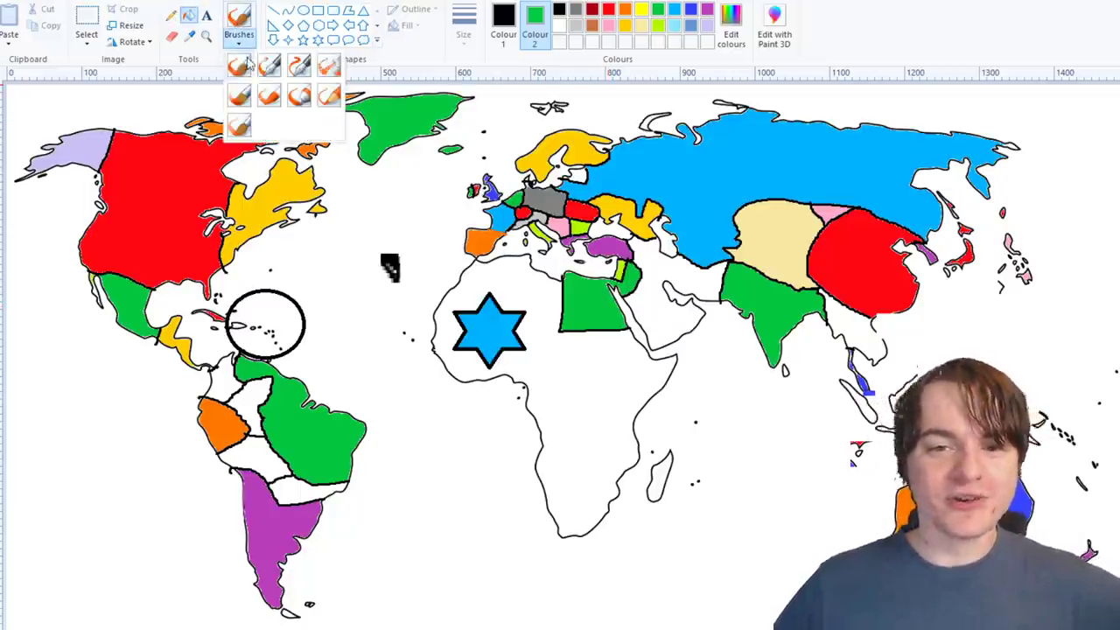
click(247, 65)
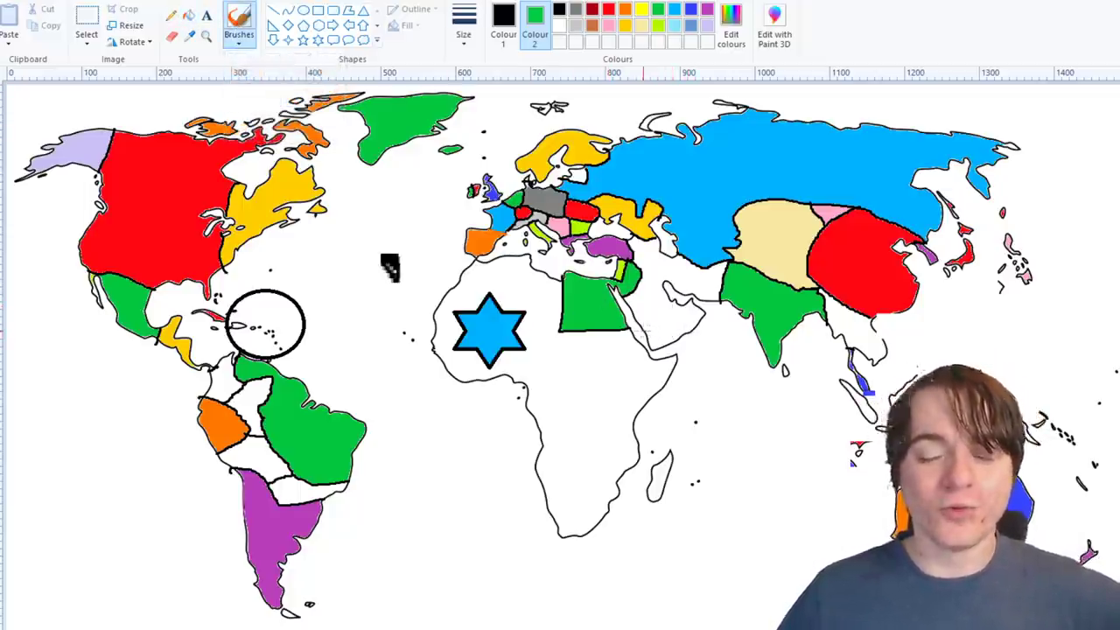
mouse_move(643, 324)
mouse_down()
mouse_move(649, 336)
mouse_move(688, 335)
mouse_move(663, 343)
mouse_move(691, 333)
mouse_up()
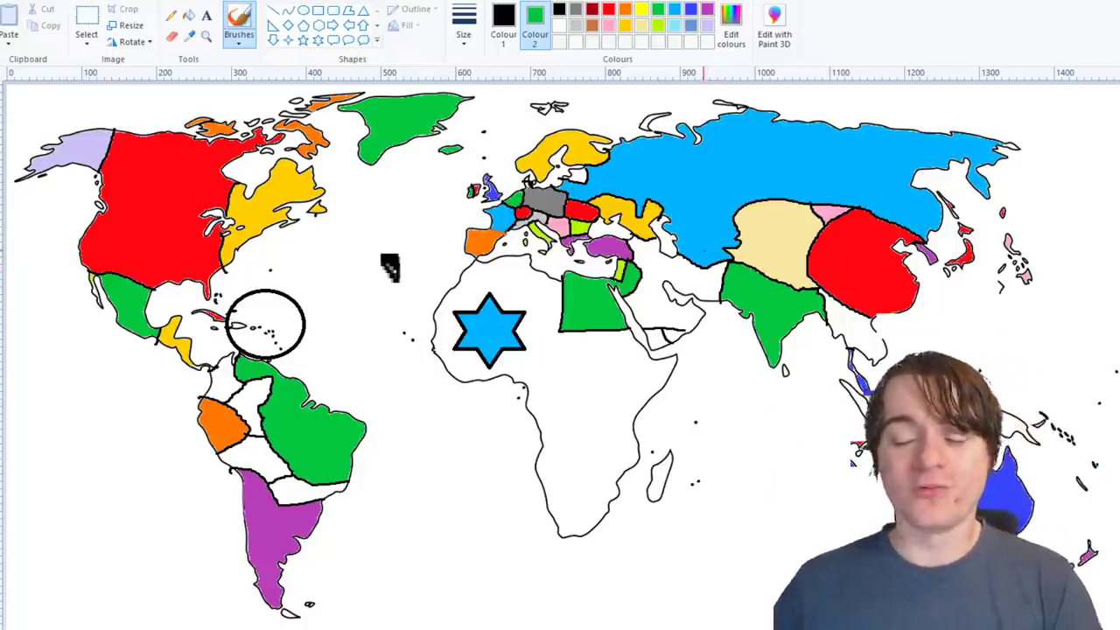
key(ctrl+z)
key(ctrl+z)
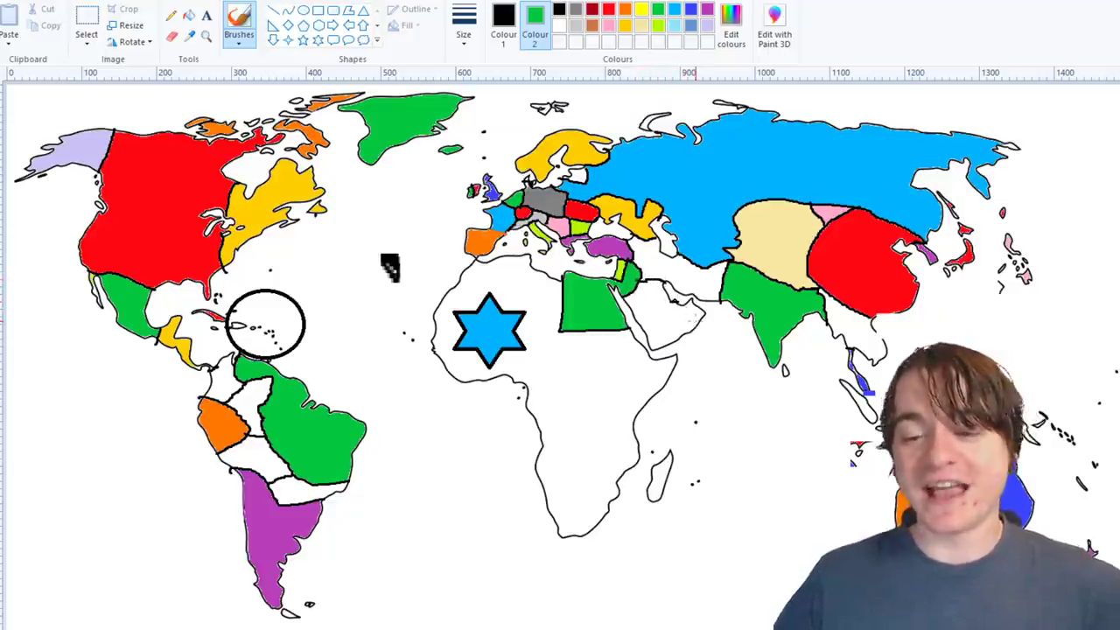
drag(680, 299, 691, 343)
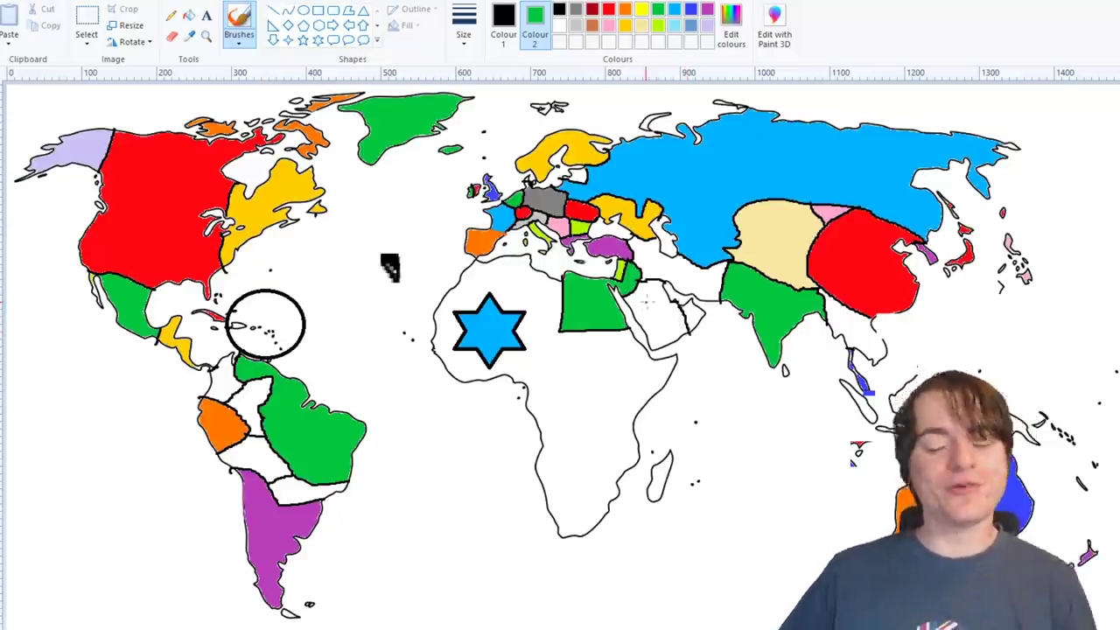
- Fill the large western part of the Arabian Peninsula with pale yellow
click(188, 16)
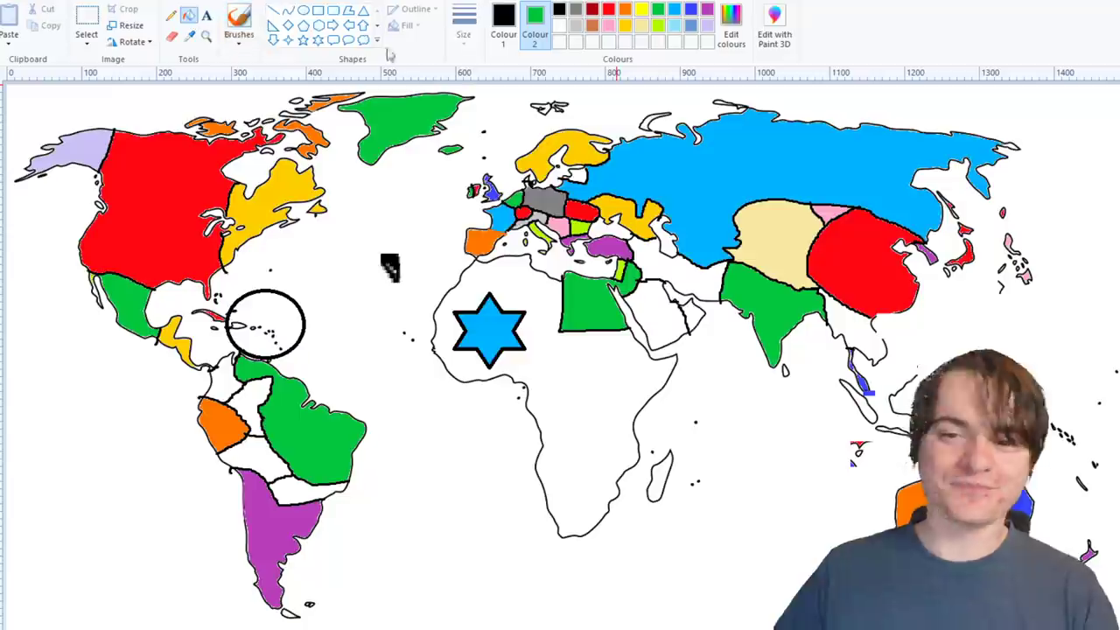
click(644, 27)
right_click(665, 323)
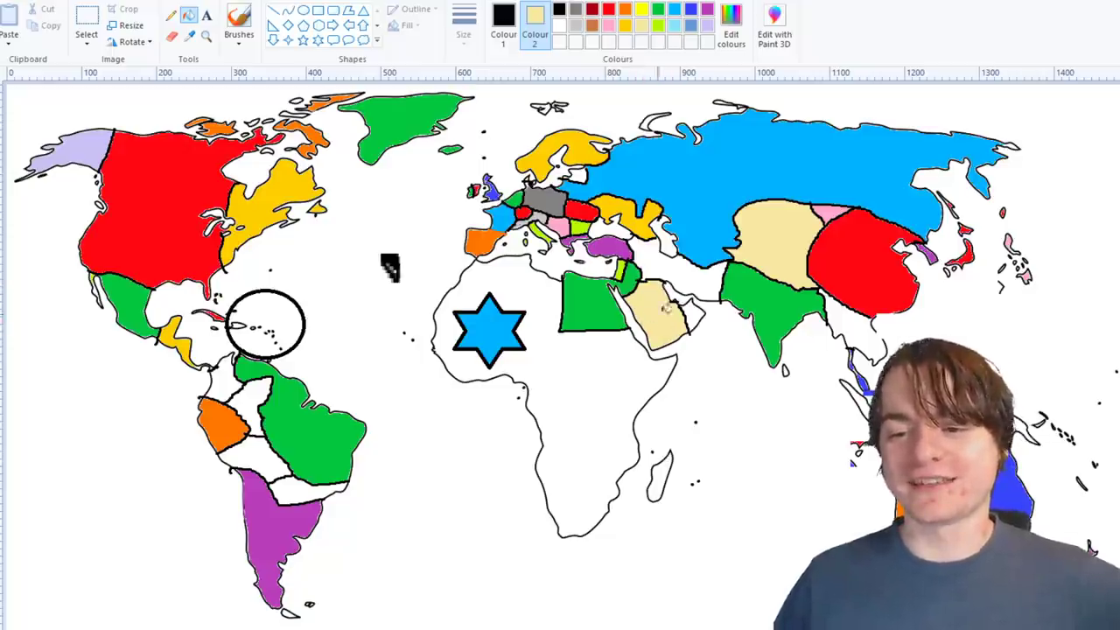
- Fill the separated eastern corner of the Arabian Peninsula with green
scroll(390, 267, up, 1)
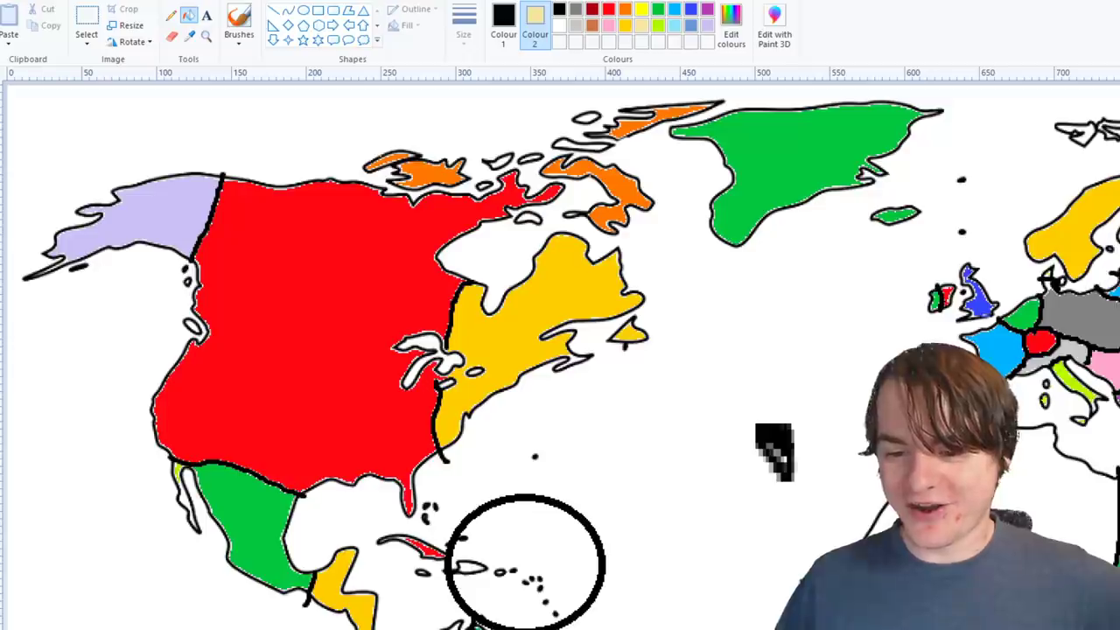
scroll(560, 350, right, 10)
scroll(560, 350, down, 3)
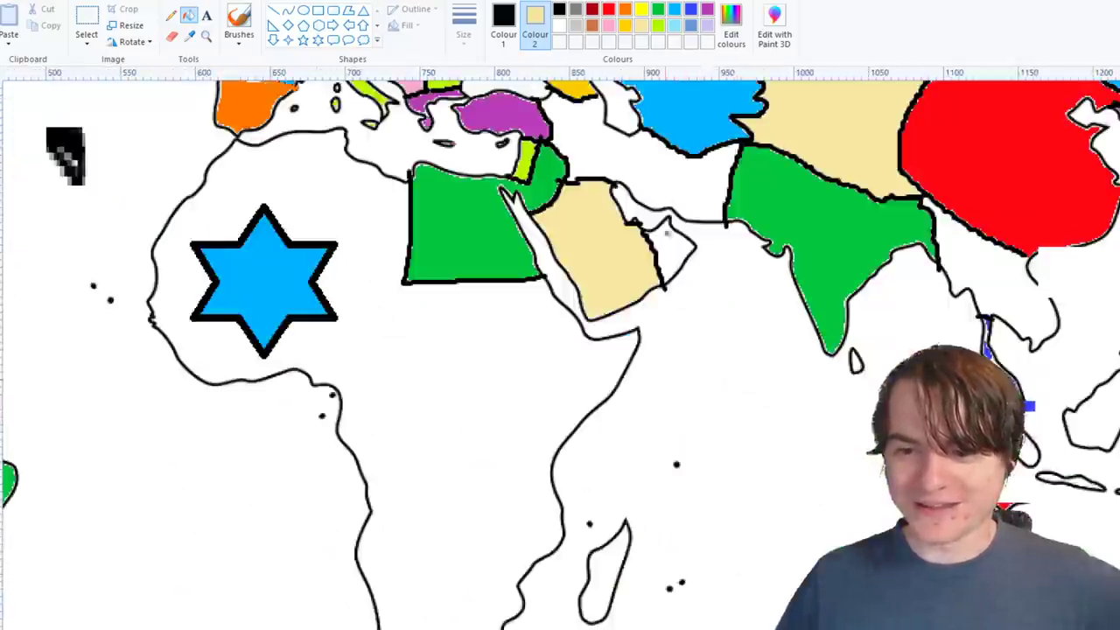
scroll(561, 350, up, 3)
click(708, 11)
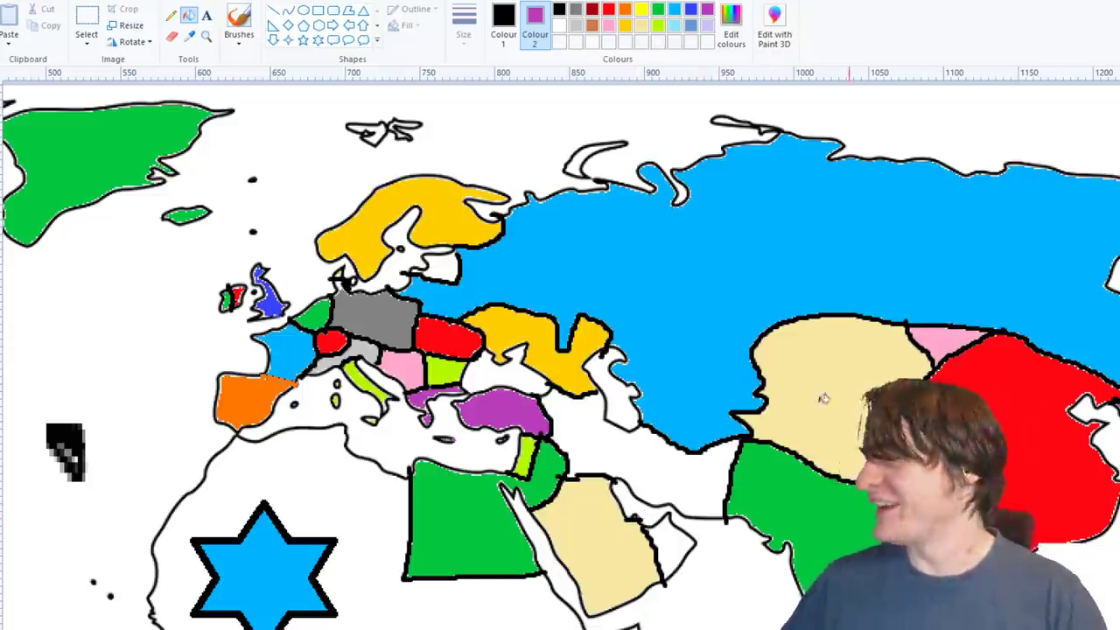
scroll(720, 491, down, 3)
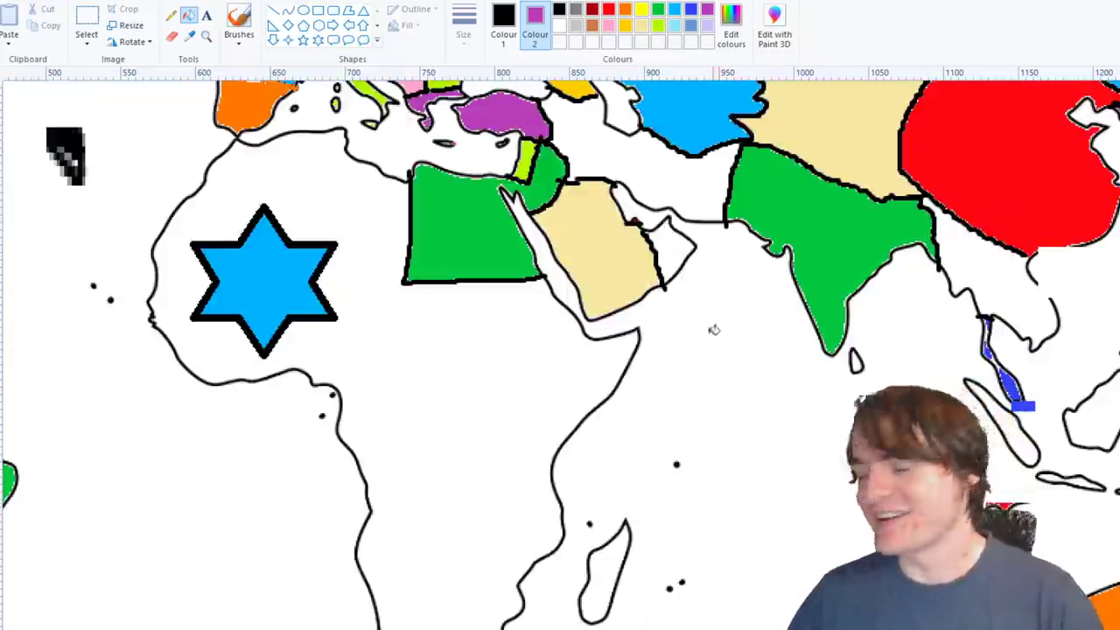
scroll(647, 285, up, 3)
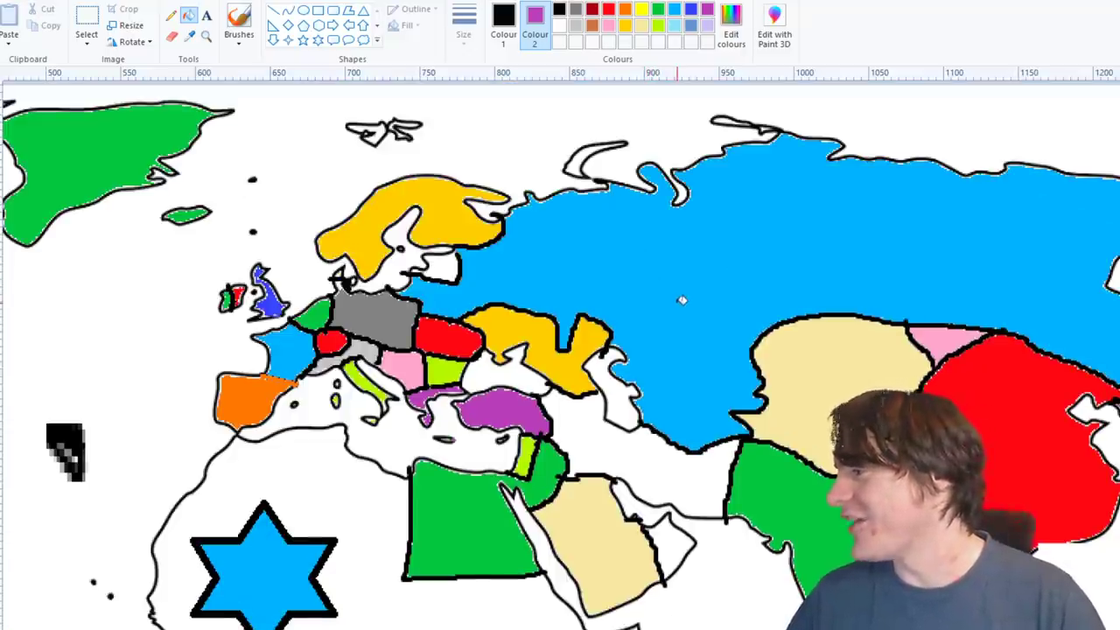
click(658, 10)
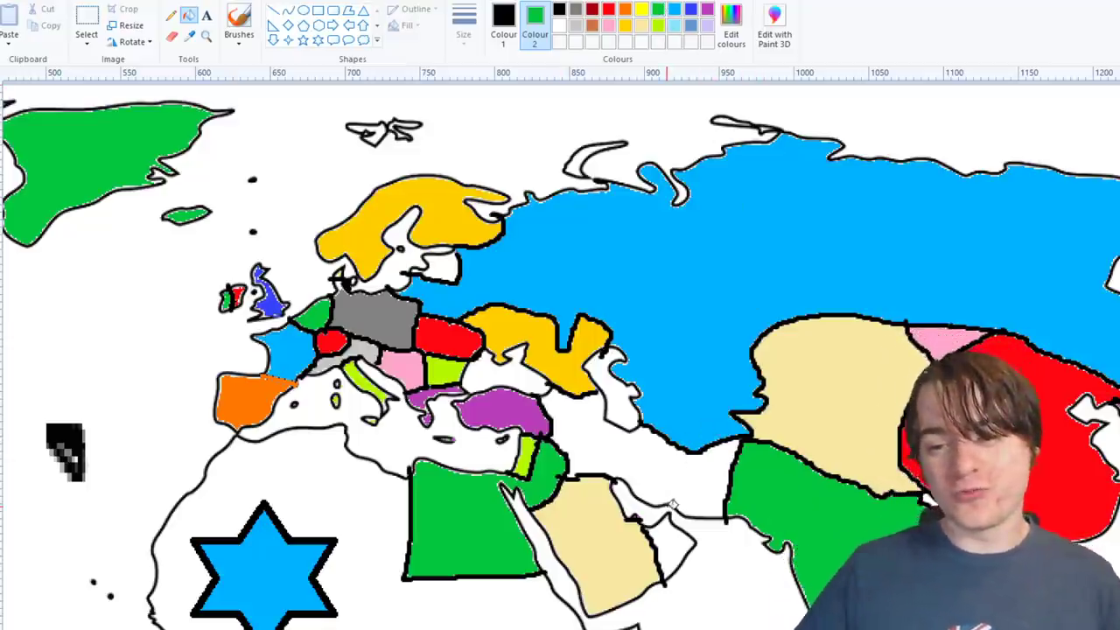
right_click(683, 550)
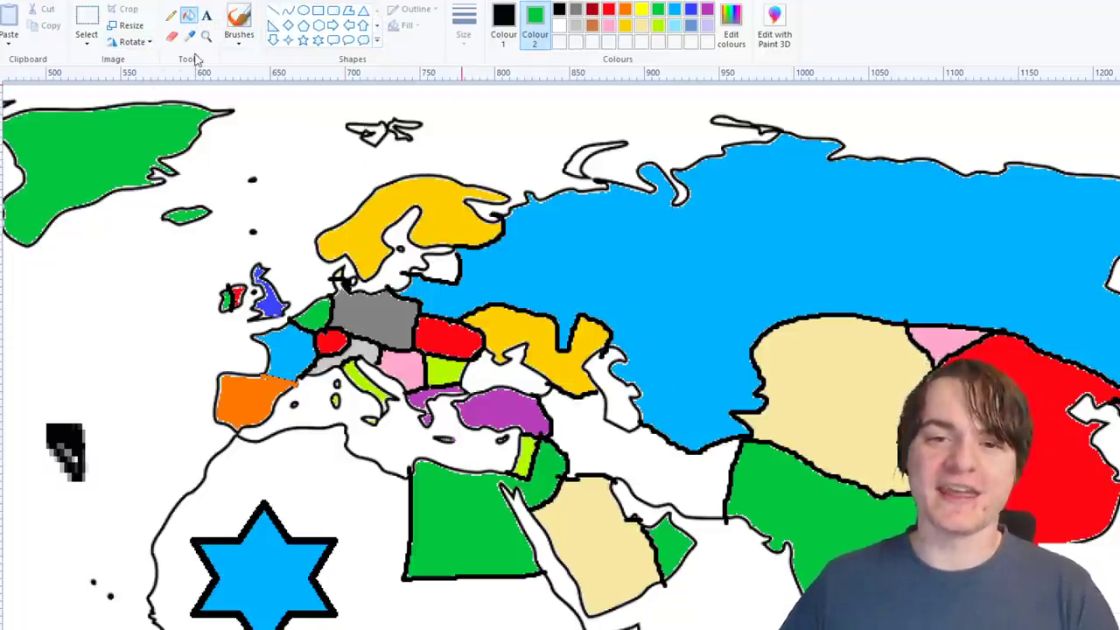
- Brush black borders dividing the blank land between the purple region, the Caspian Sea and the Arabian Peninsula into separate countries
click(239, 40)
click(239, 65)
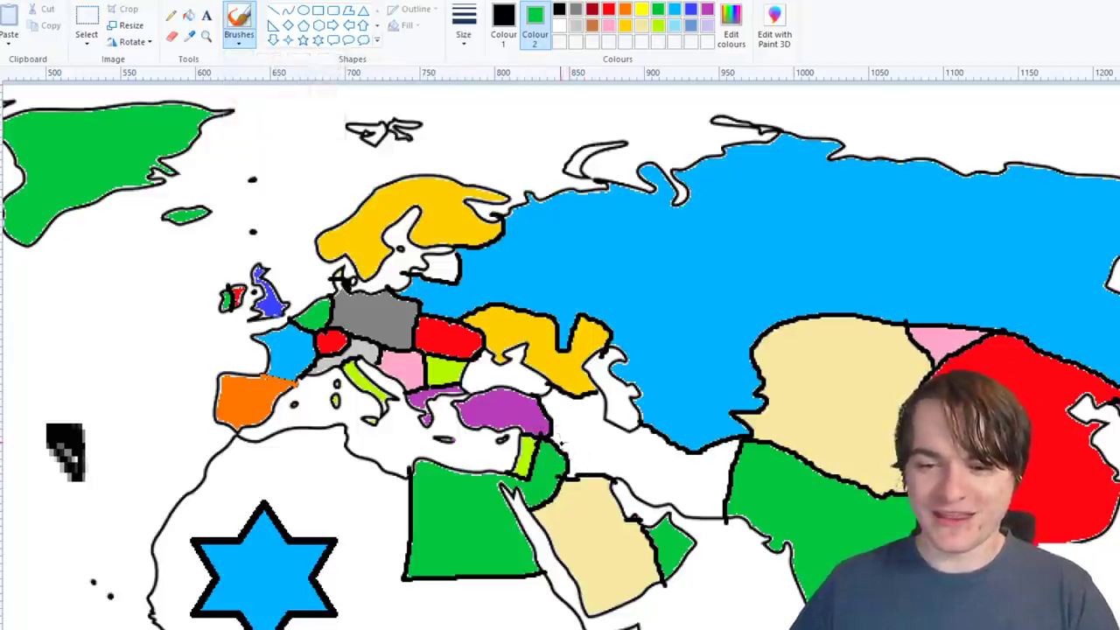
mouse_move(560, 450)
mouse_down()
mouse_move(605, 438)
mouse_move(613, 416)
mouse_move(620, 483)
mouse_up()
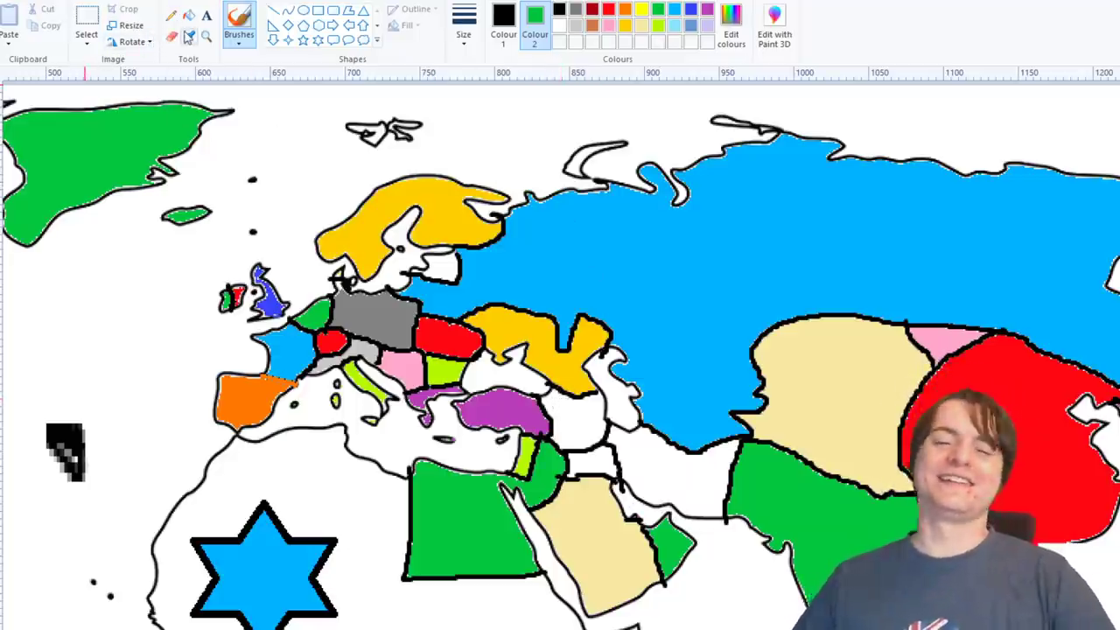
- Fill the blank region south of the Caspian Sea, west of the green Indian region, with yellow
click(188, 15)
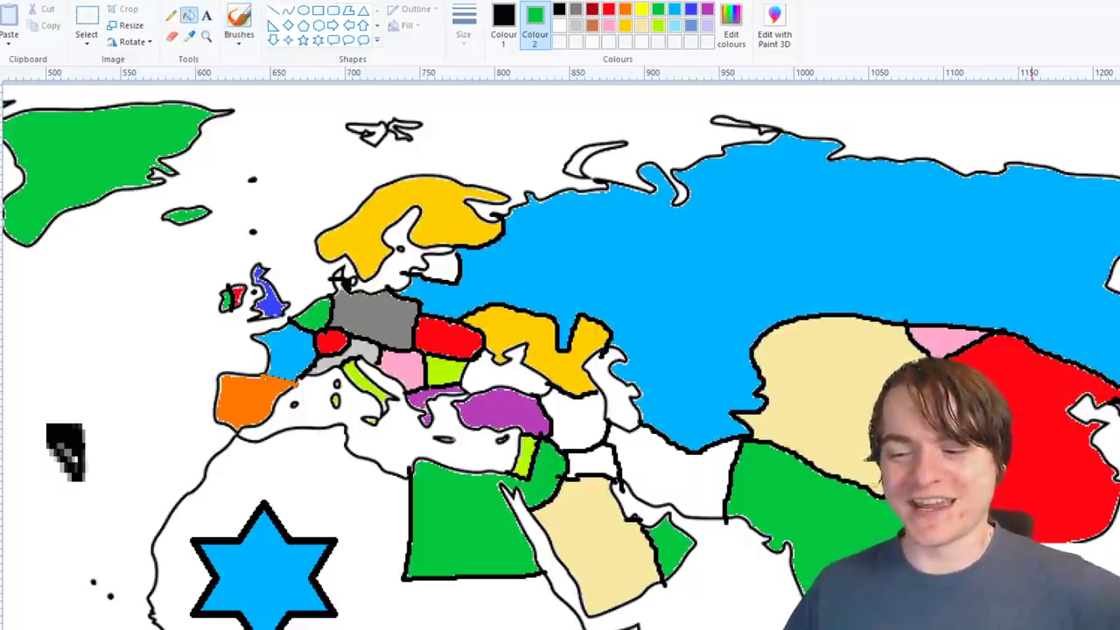
scroll(710, 479, down, 2)
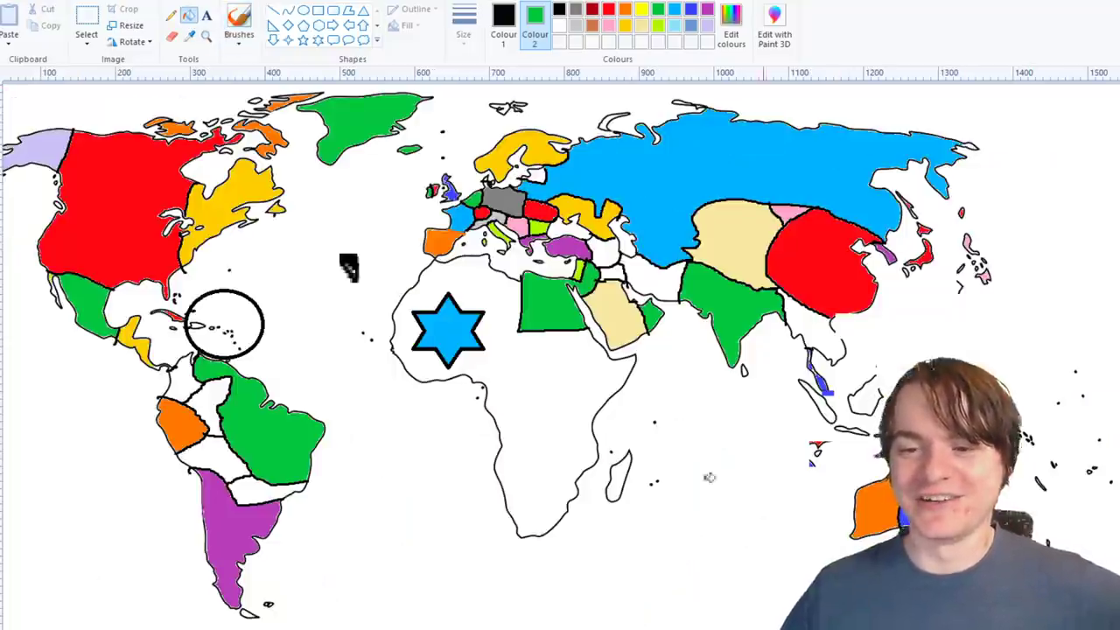
click(610, 26)
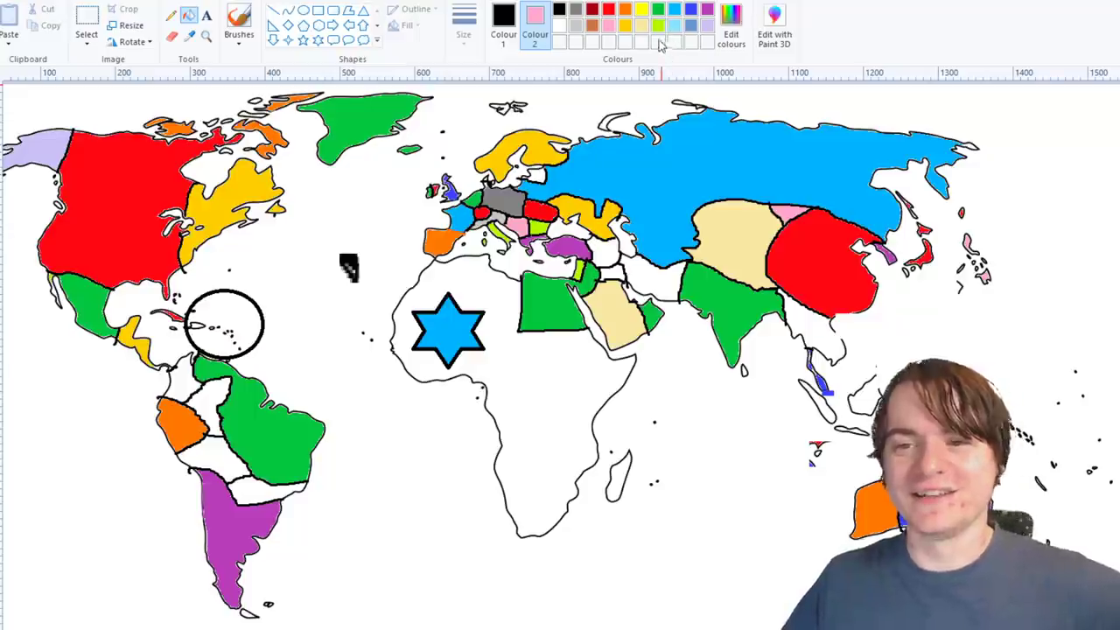
click(644, 11)
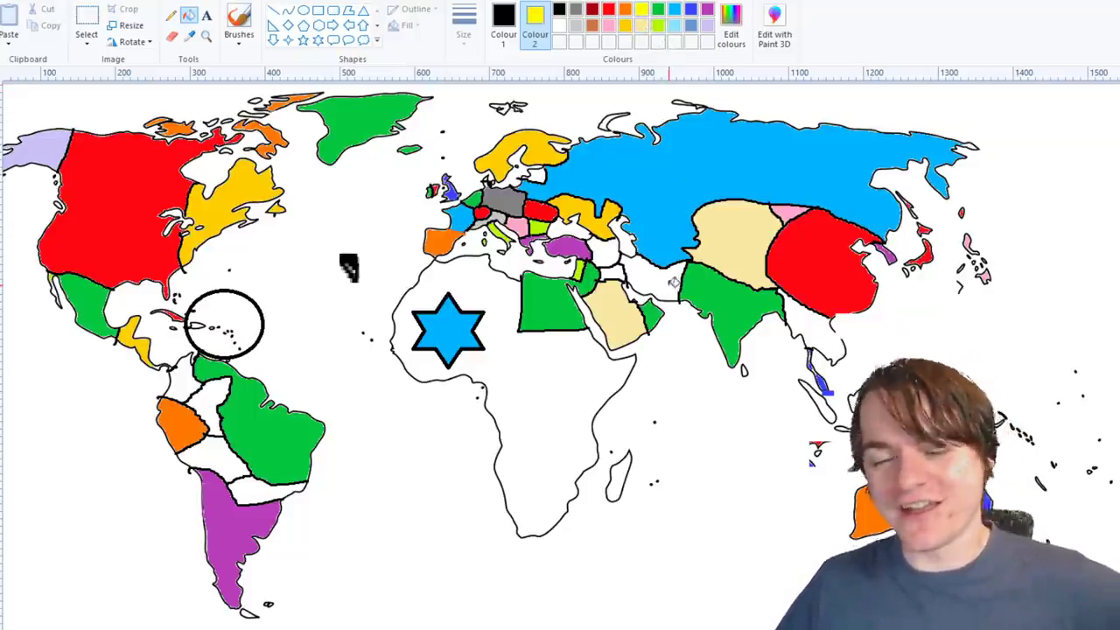
right_click(674, 282)
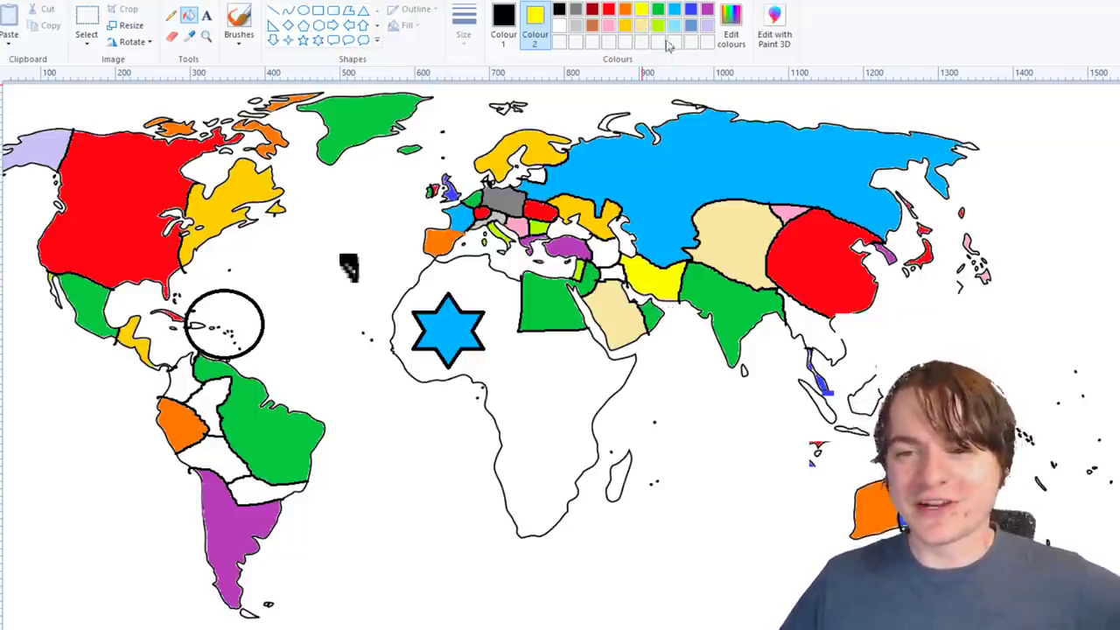
- Fill the small region north of the Arabian Peninsula with orange and the one west of the Caspian Sea with brown
click(625, 10)
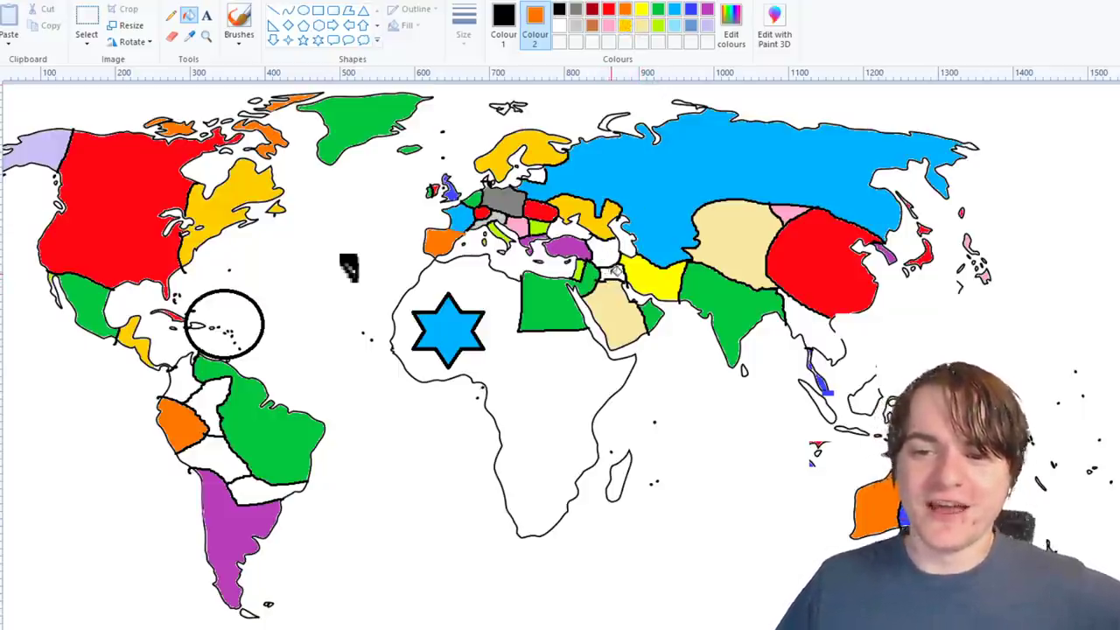
right_click(613, 273)
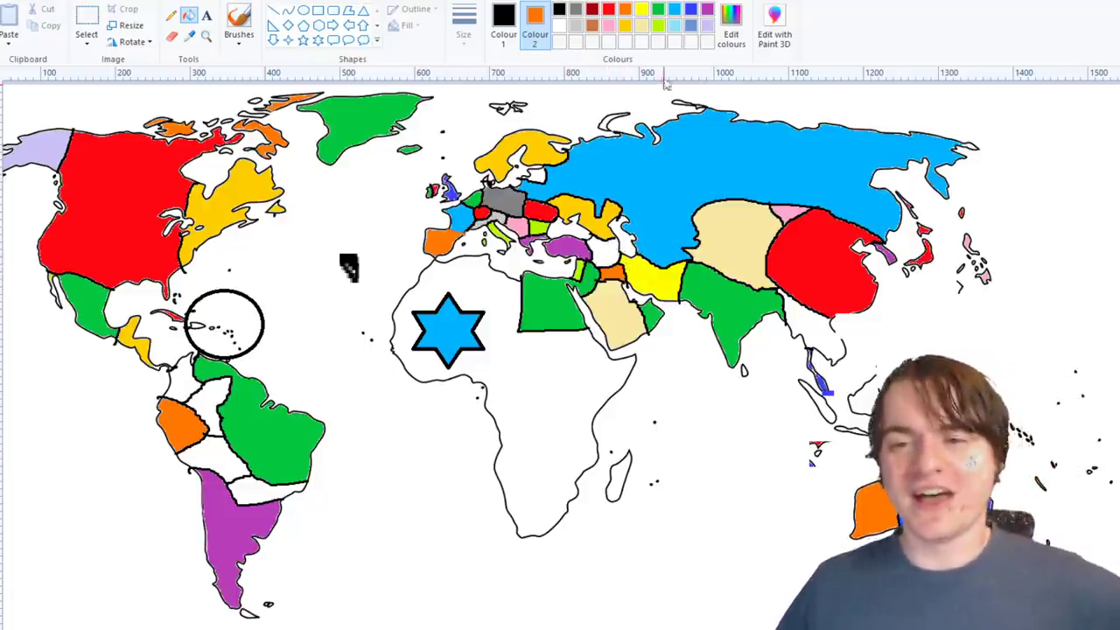
click(592, 25)
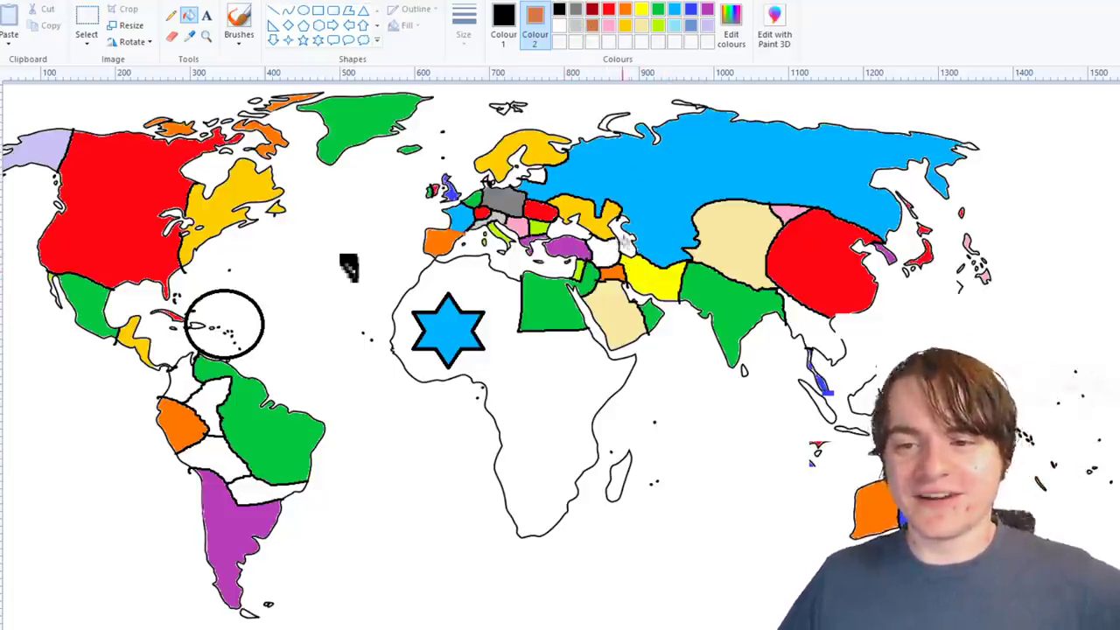
right_click(604, 252)
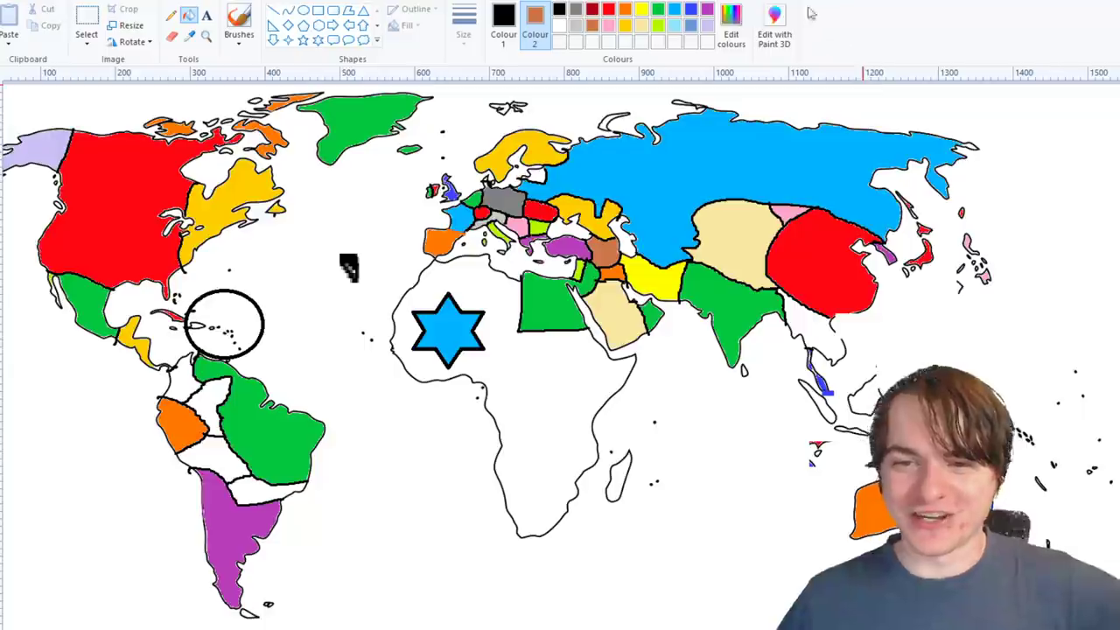
- Fill the Arctic islands north of Scandinavia and the curved island off Russia's northwest coast with gold
click(629, 27)
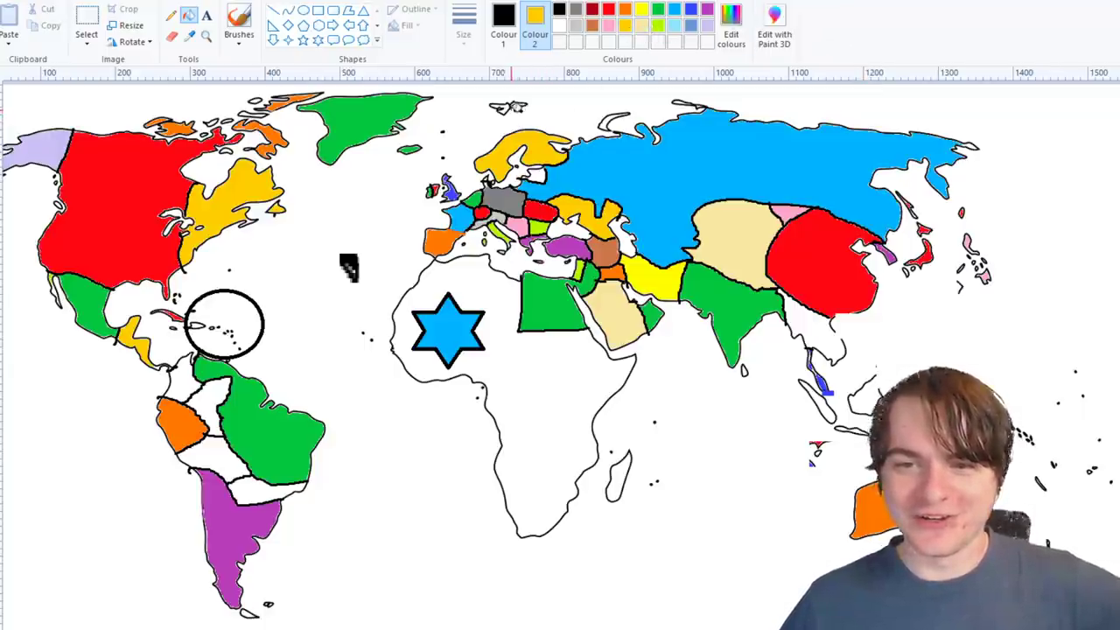
right_click(513, 107)
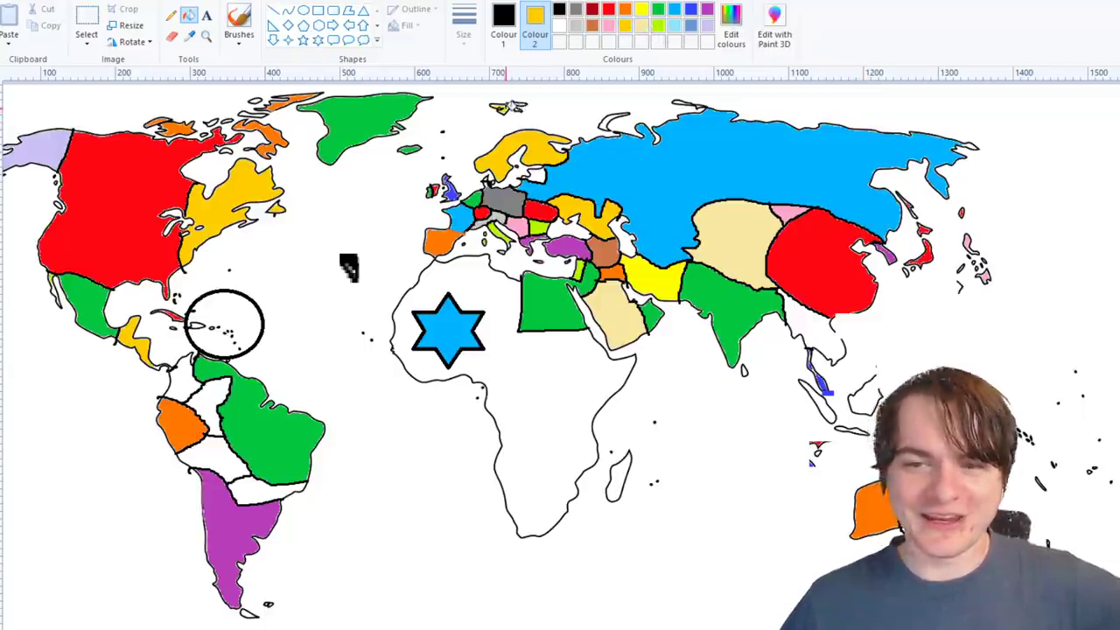
right_click(611, 122)
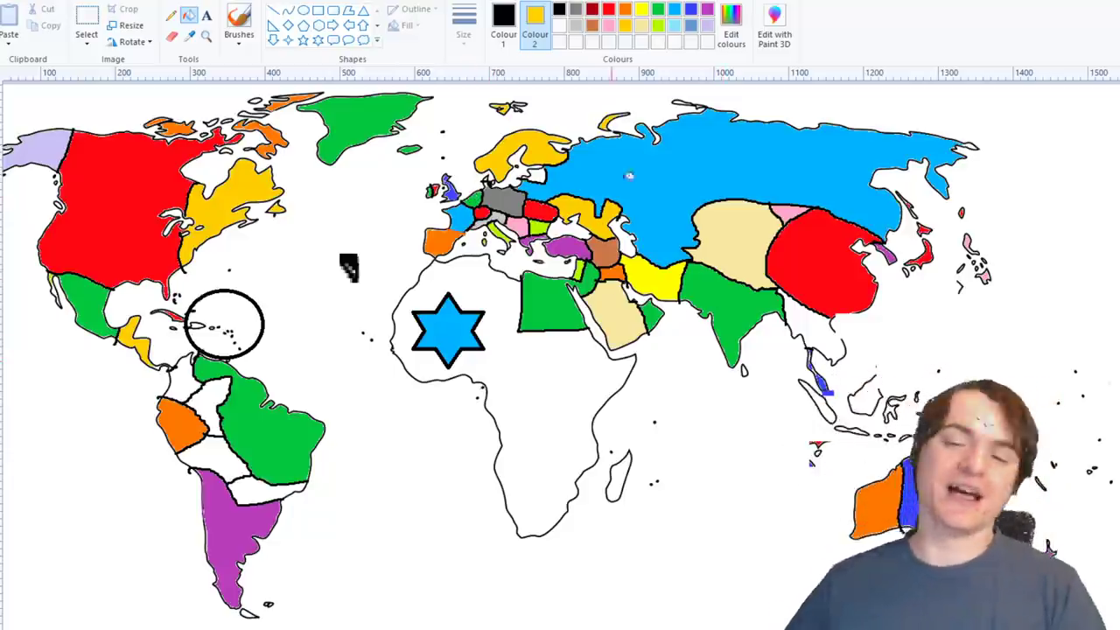
- Brush a black border enclosing a region on Africa's east coast, north-west of Madagascar, and fill it with indigo
click(238, 38)
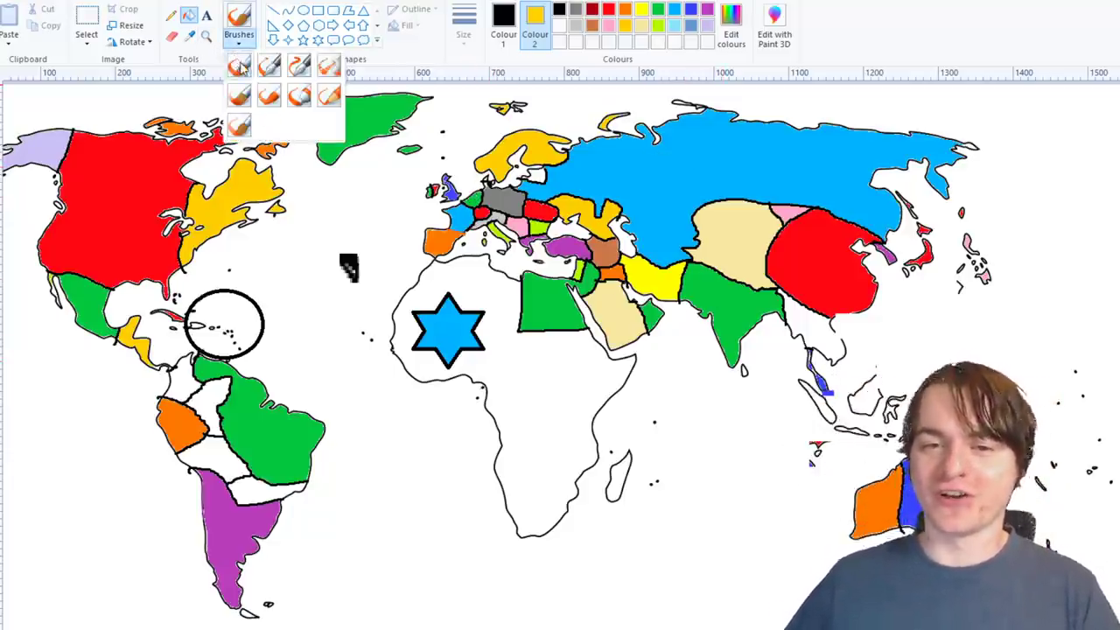
click(240, 64)
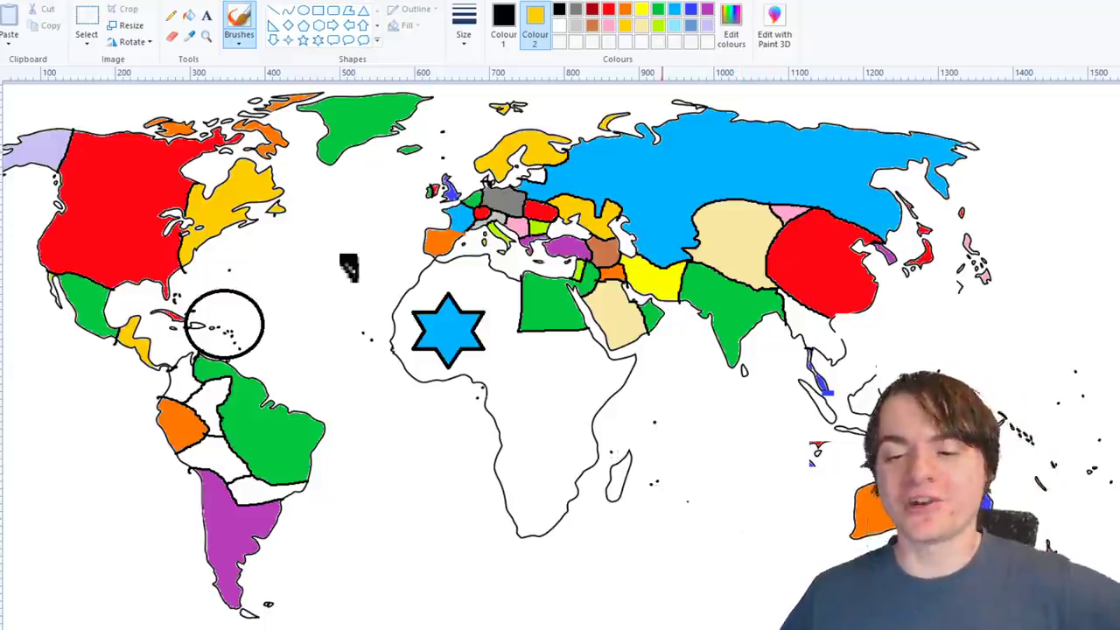
mouse_move(610, 392)
mouse_down()
mouse_move(561, 379)
mouse_move(550, 397)
mouse_move(547, 446)
mouse_move(595, 471)
mouse_up()
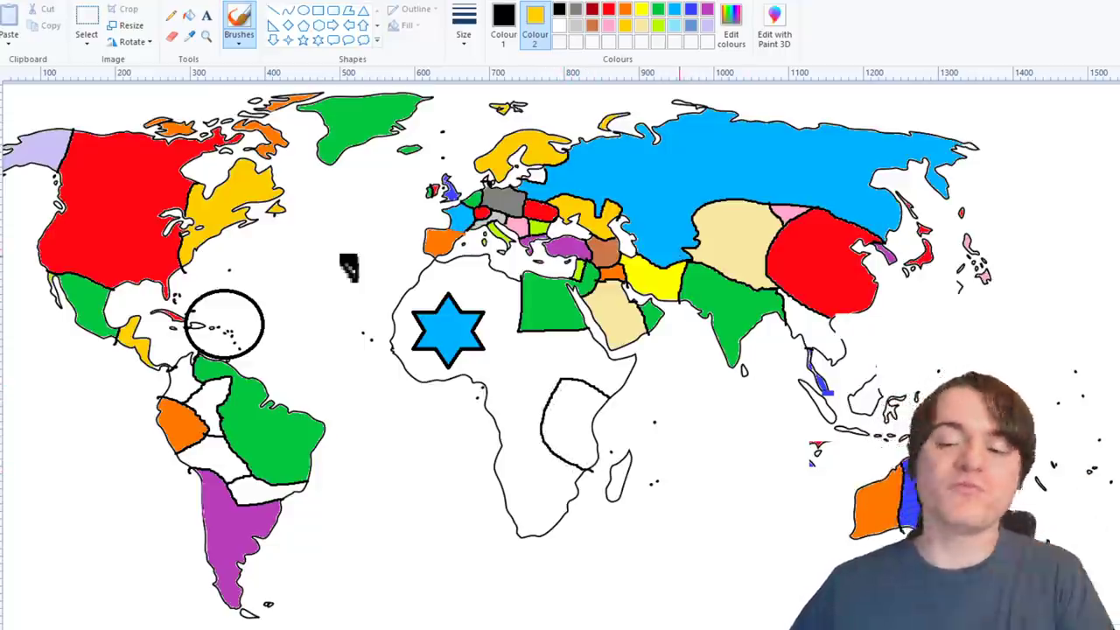
click(188, 16)
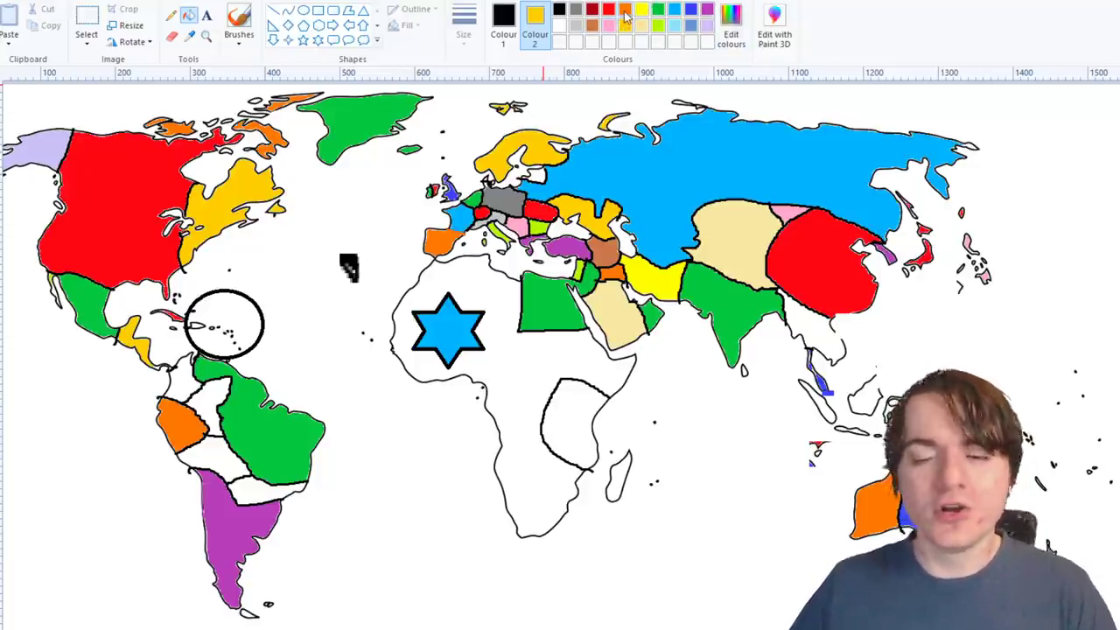
click(624, 10)
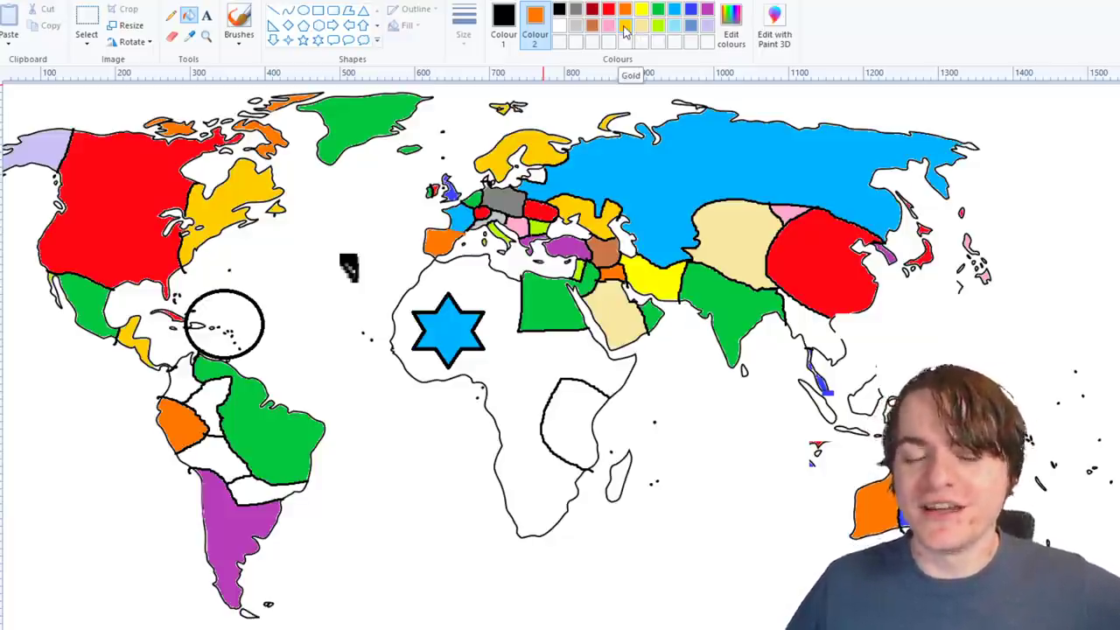
click(625, 27)
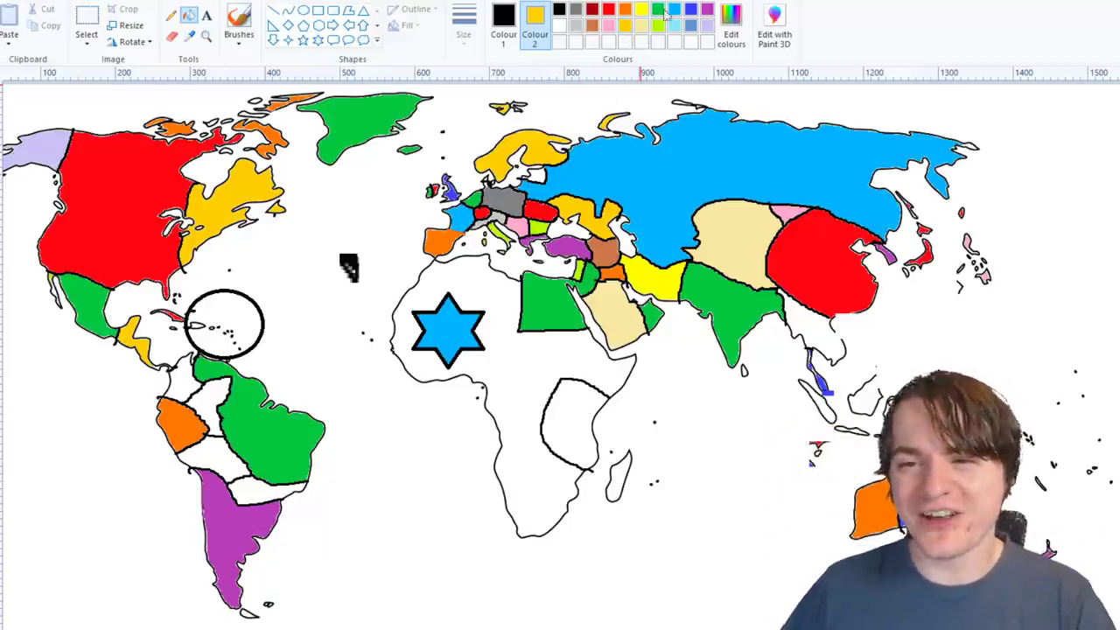
click(691, 11)
right_click(591, 412)
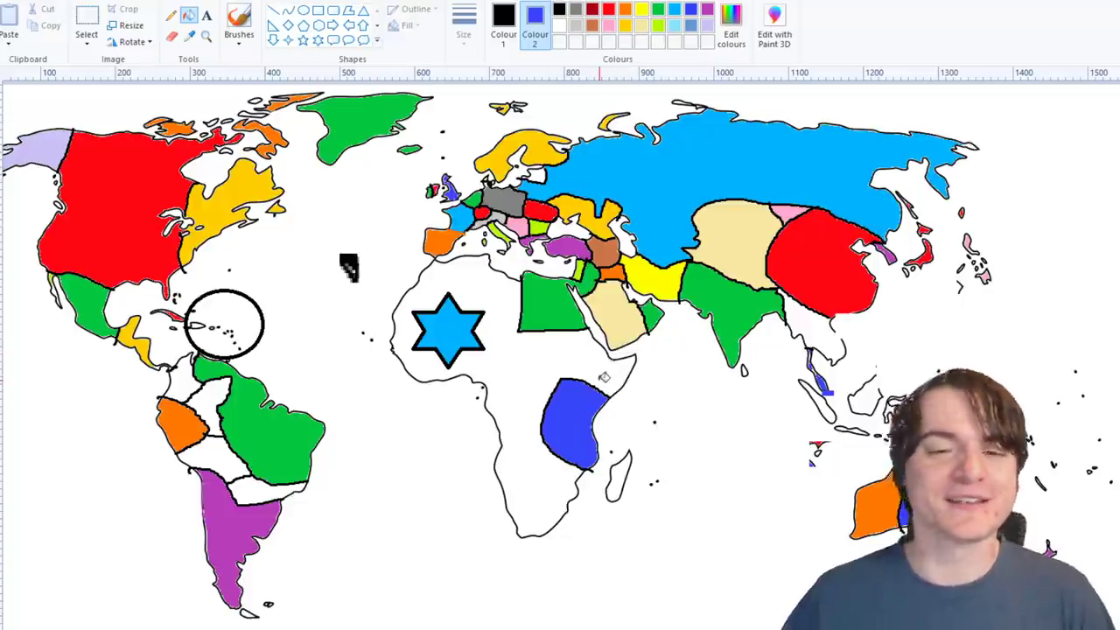
- Brush a curved black border from the green Egyptian region to the Horn of Africa and fill the horn with orange
click(232, 45)
click(239, 69)
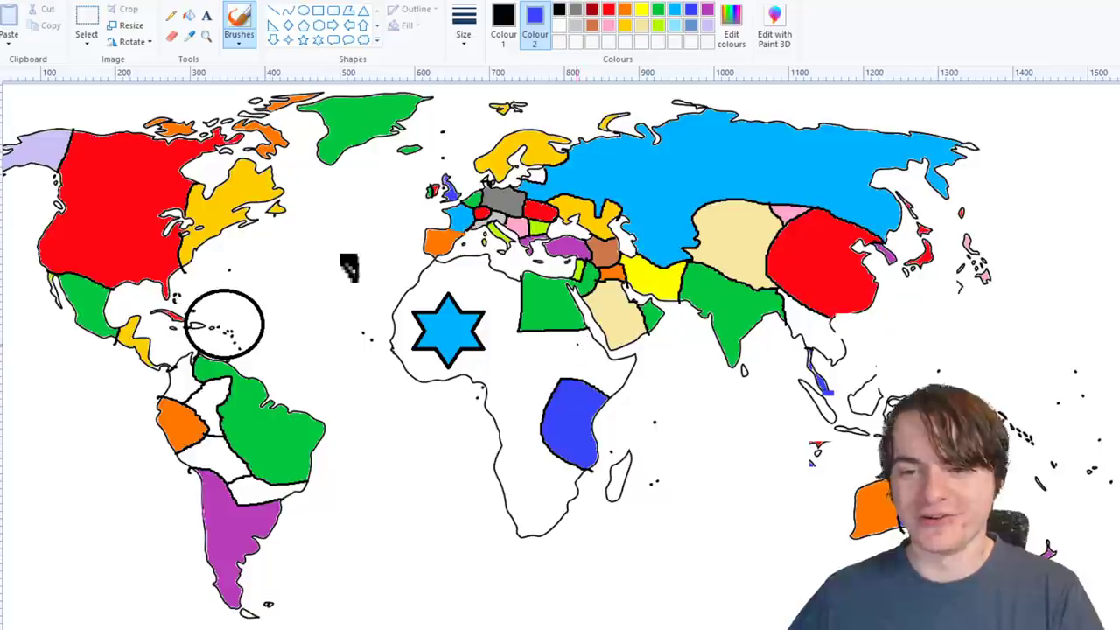
mouse_move(561, 332)
mouse_down()
mouse_move(568, 356)
mouse_move(601, 367)
mouse_up()
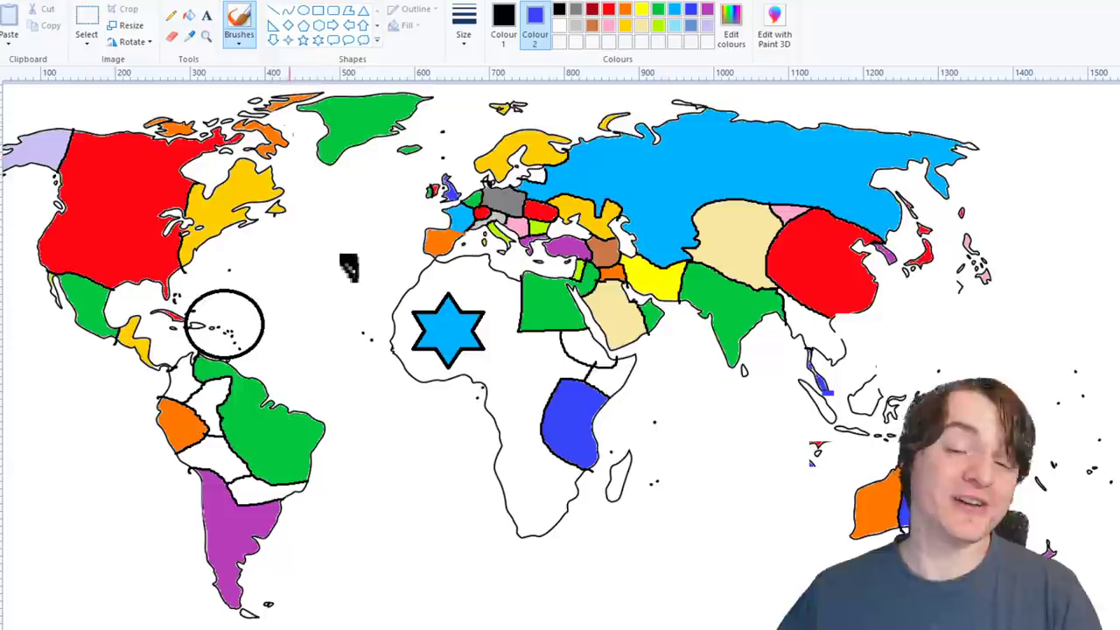
click(189, 16)
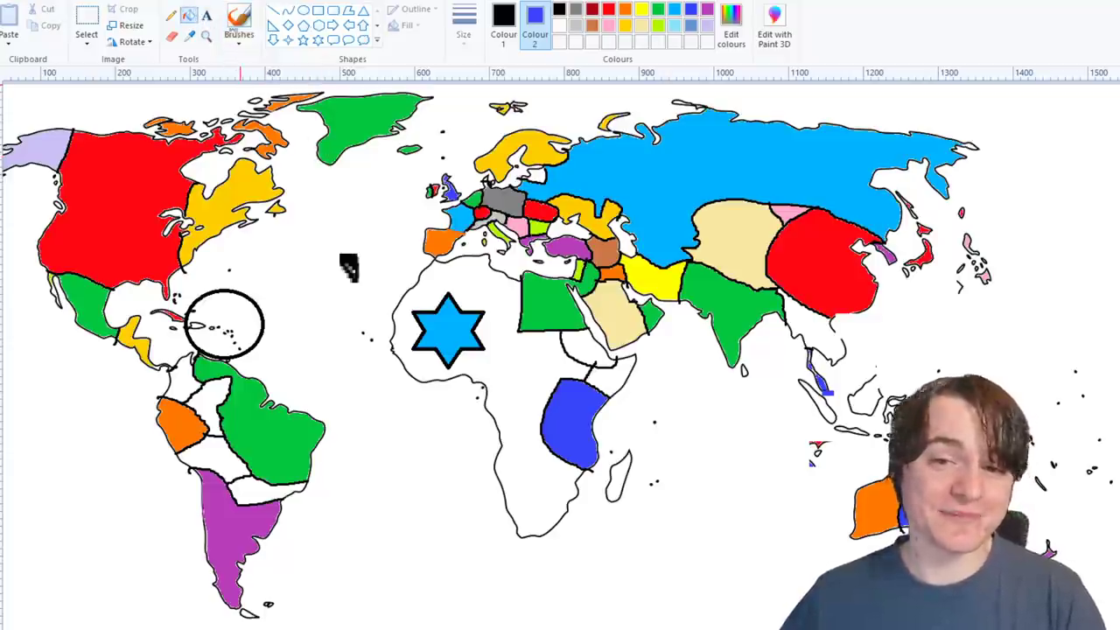
click(628, 16)
right_click(623, 380)
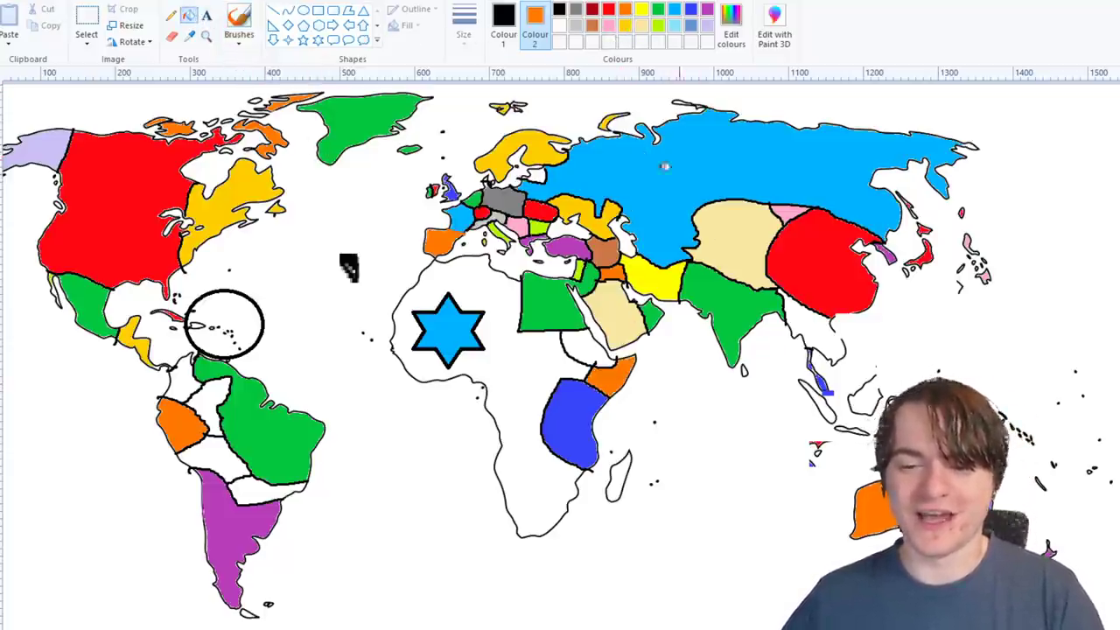
right_click(609, 25)
right_click(595, 341)
key(ctrl+z)
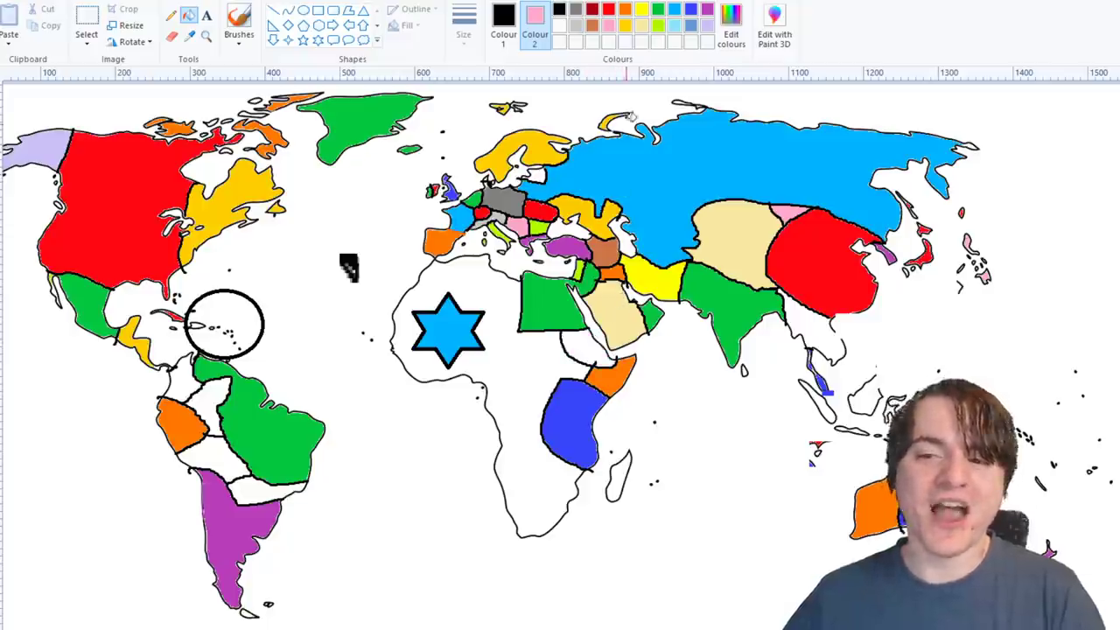
- Fill the enclosed region between the green Egyptian region and the orange horn with yellow
right_click(641, 10)
right_click(579, 345)
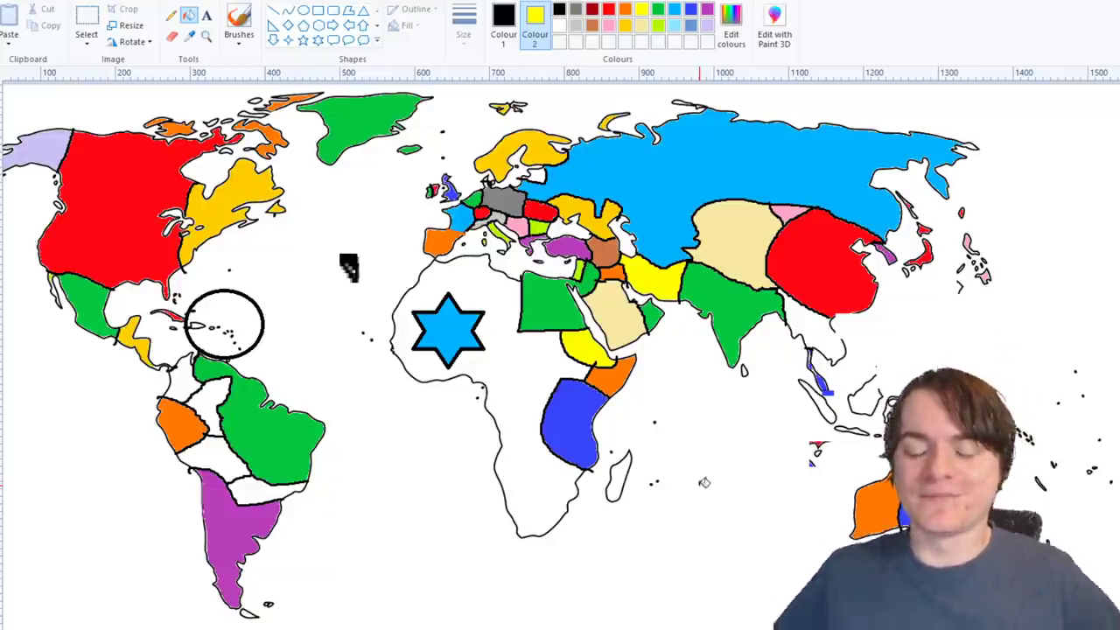
- Brush black borders from the blue star to the coasts around Africa's north-west corner and fill that region with red
click(239, 24)
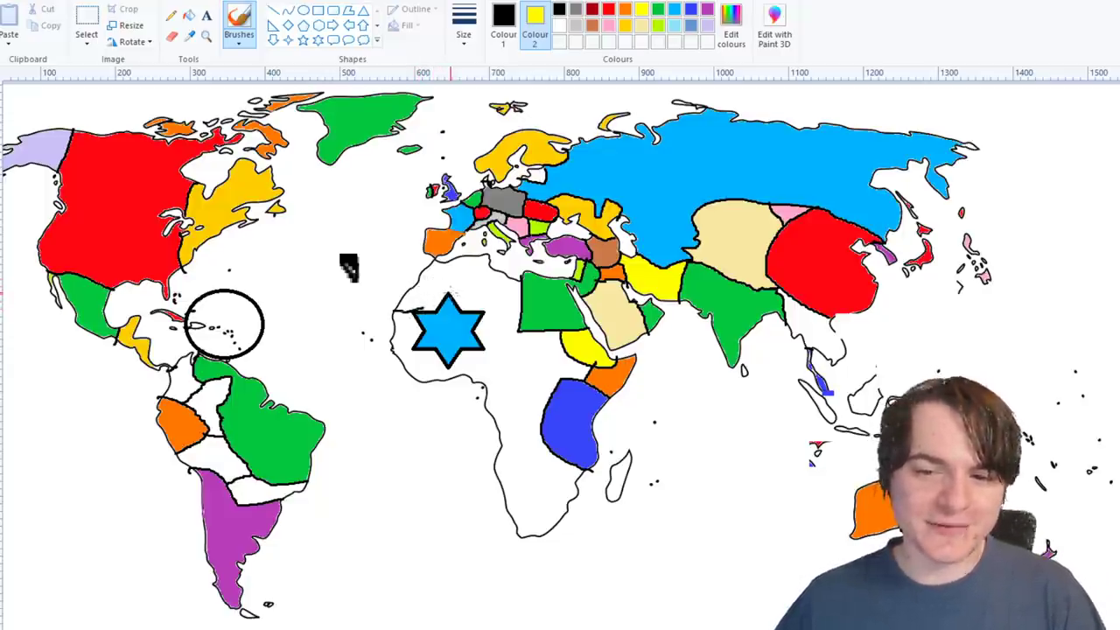
drag(448, 297, 462, 254)
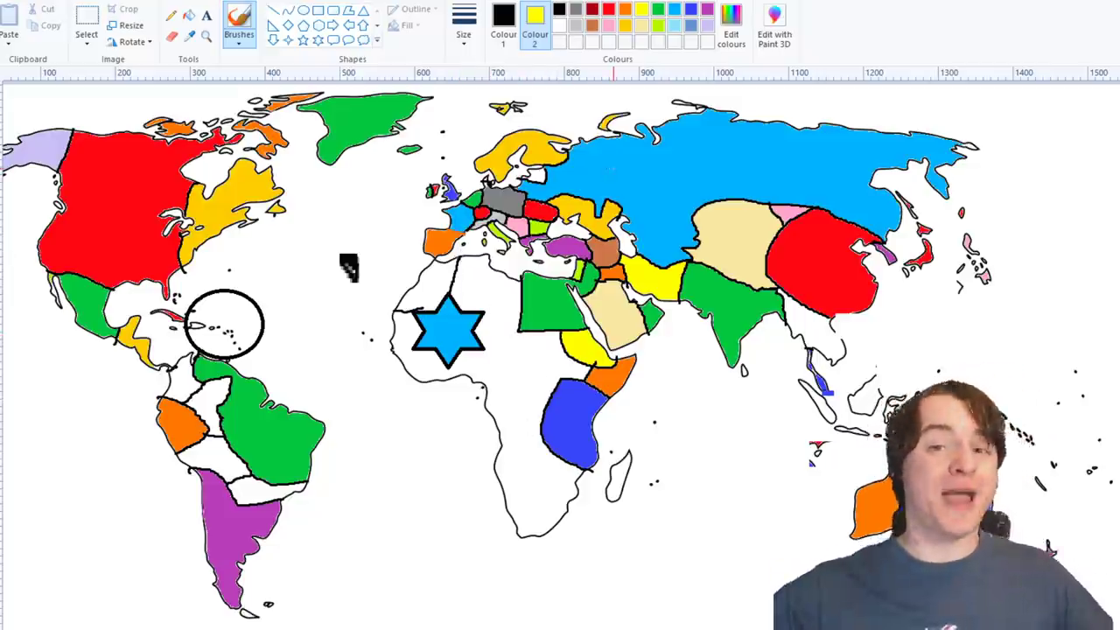
click(187, 21)
right_click(609, 11)
right_click(437, 289)
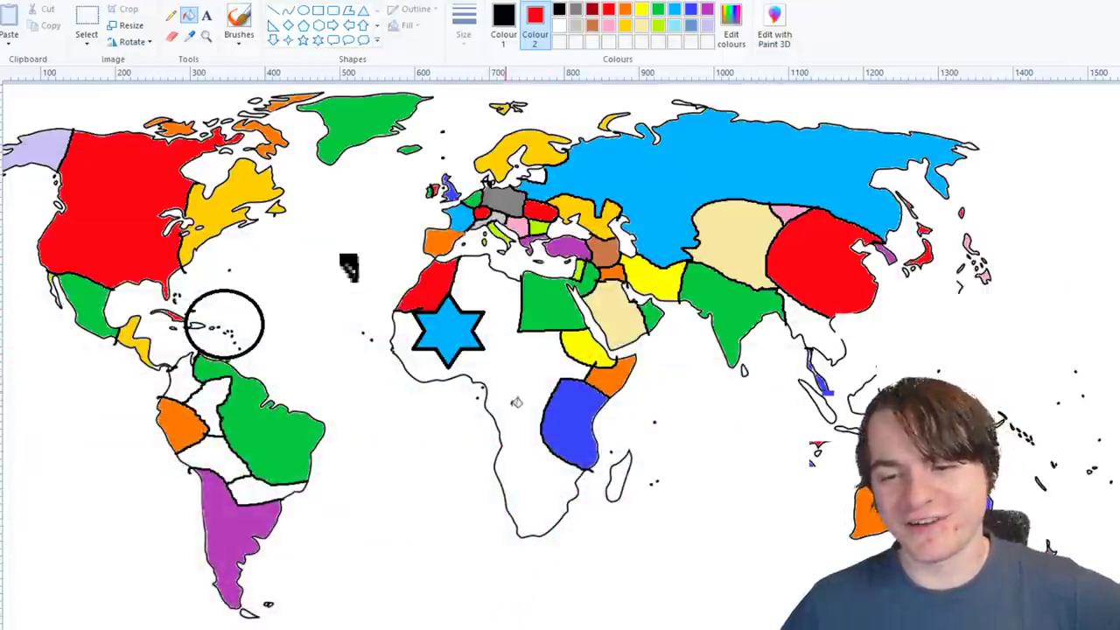
- Brush black borders from the star's lower tip to the southern coast and from Africa's west coast to the indigo region
click(239, 35)
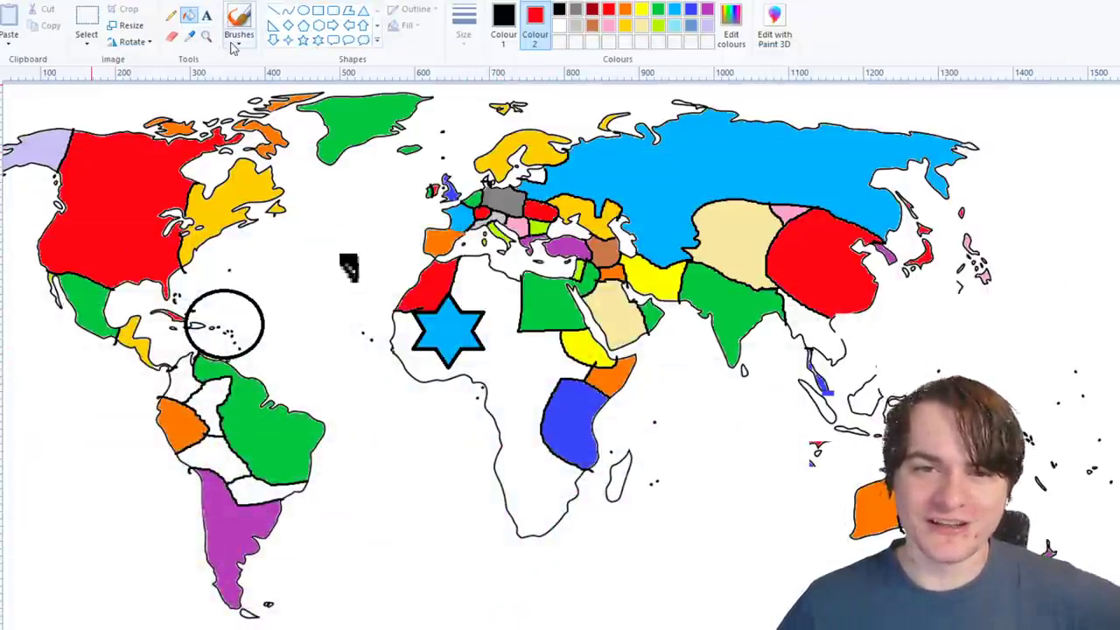
click(241, 70)
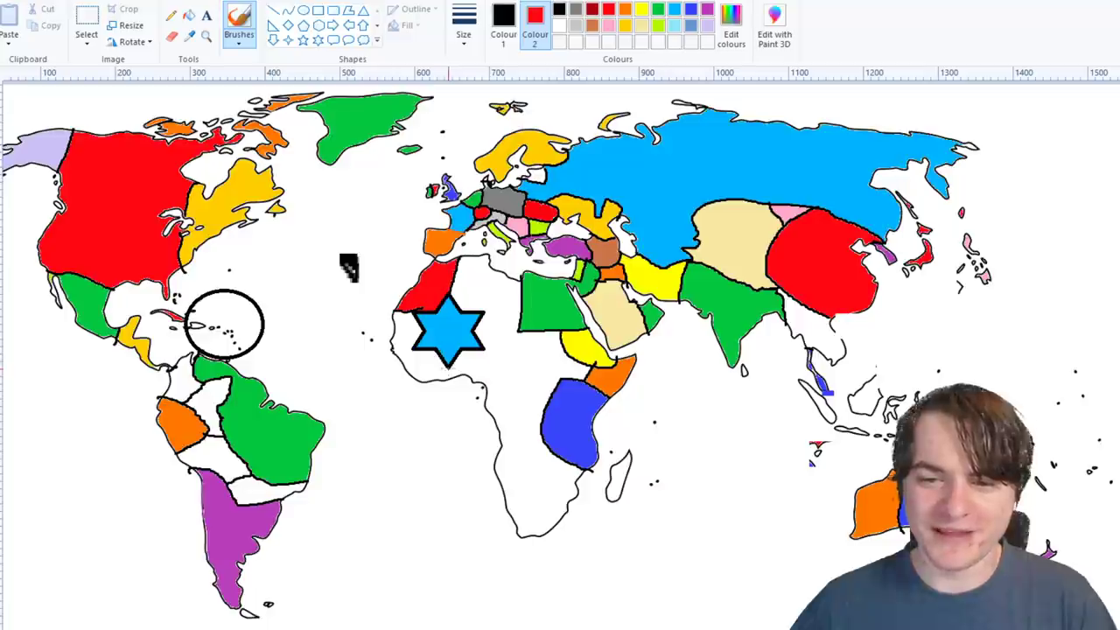
mouse_move(447, 366)
mouse_down()
mouse_move(443, 378)
mouse_move(454, 378)
mouse_up()
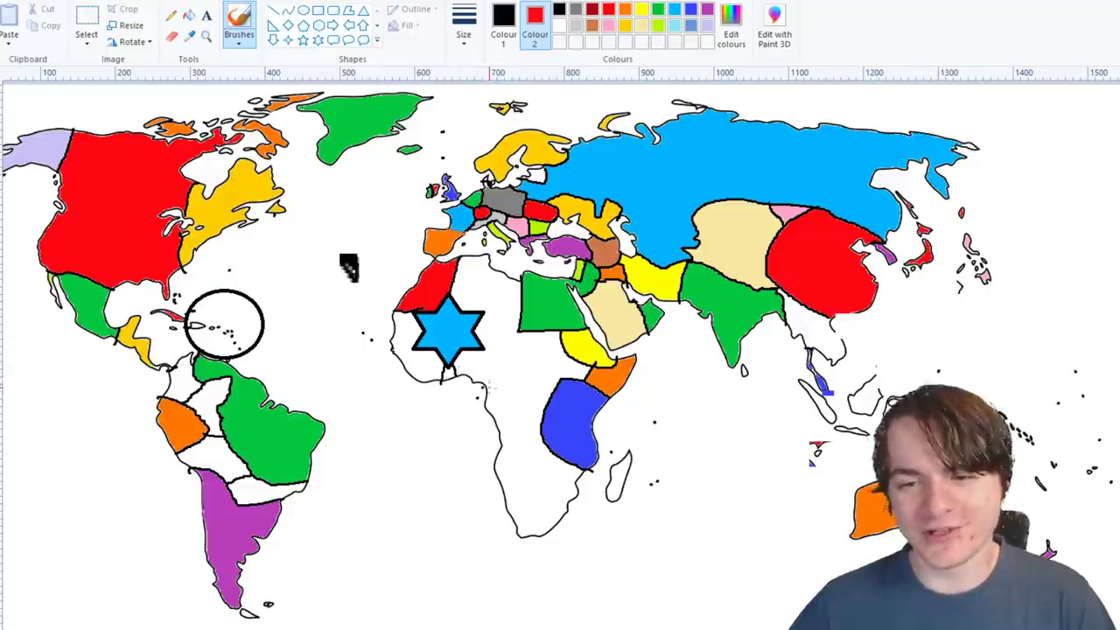
drag(484, 412, 551, 425)
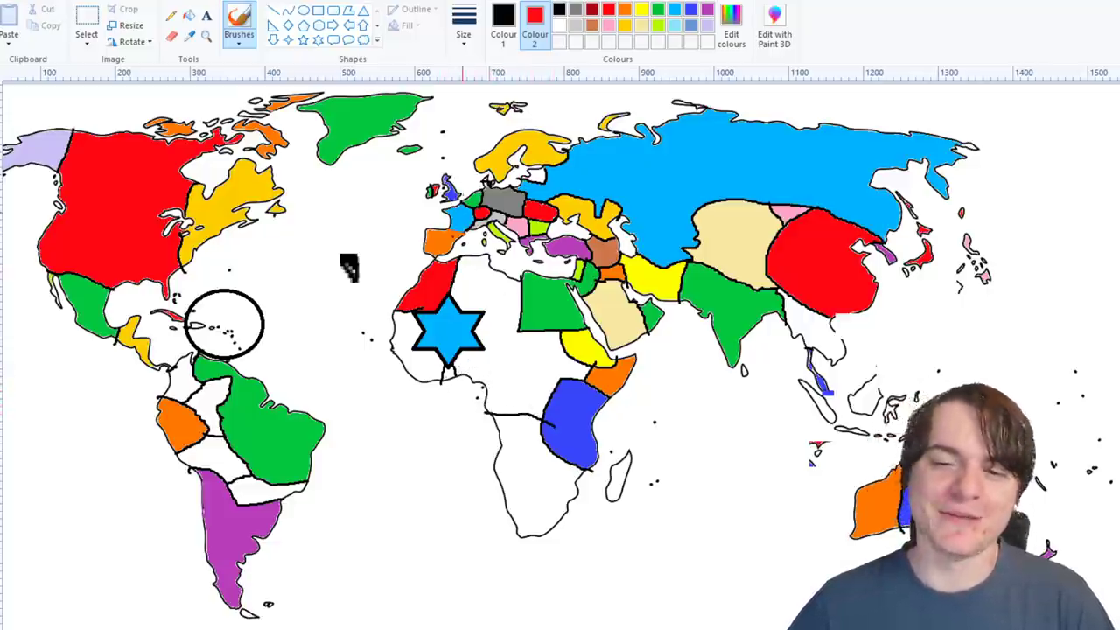
- Fill the large central and northern African region and the blank region west of the star with lavender
click(188, 16)
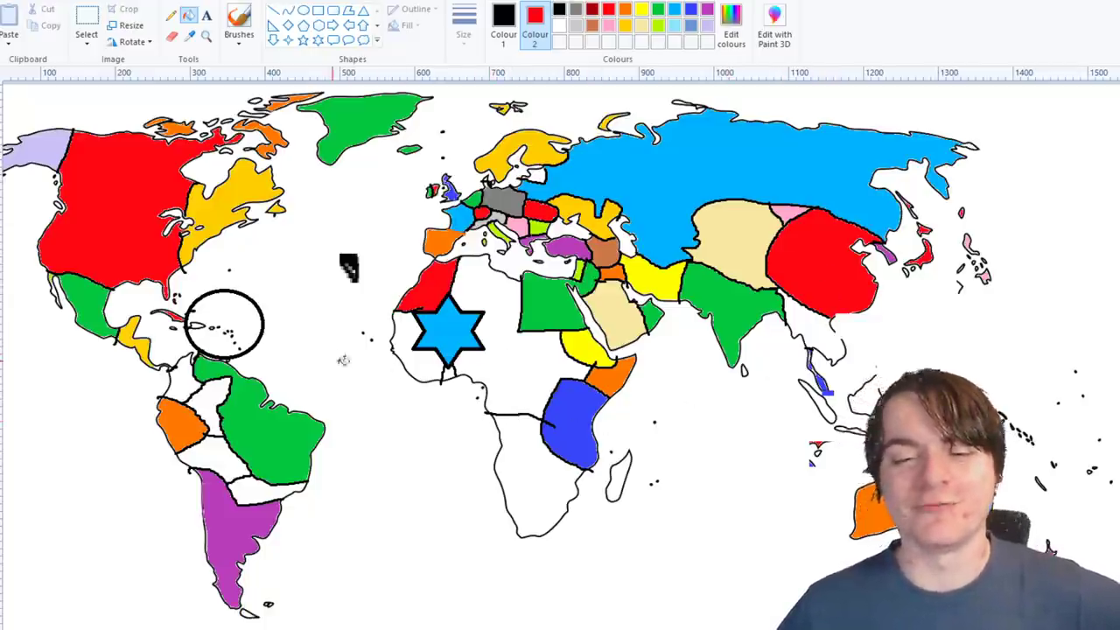
click(690, 9)
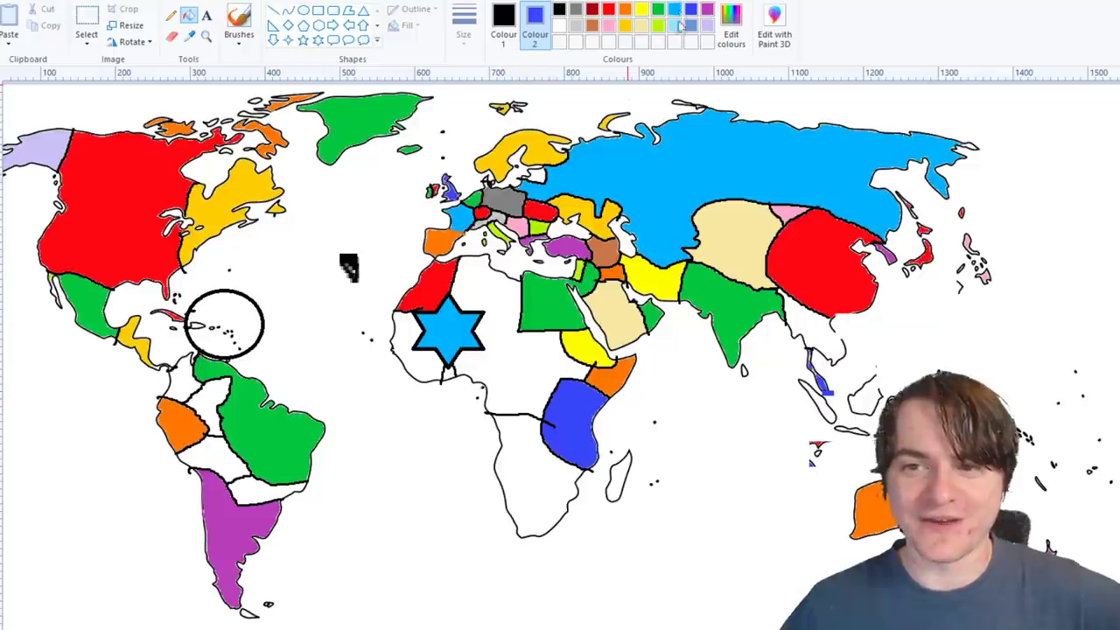
click(675, 9)
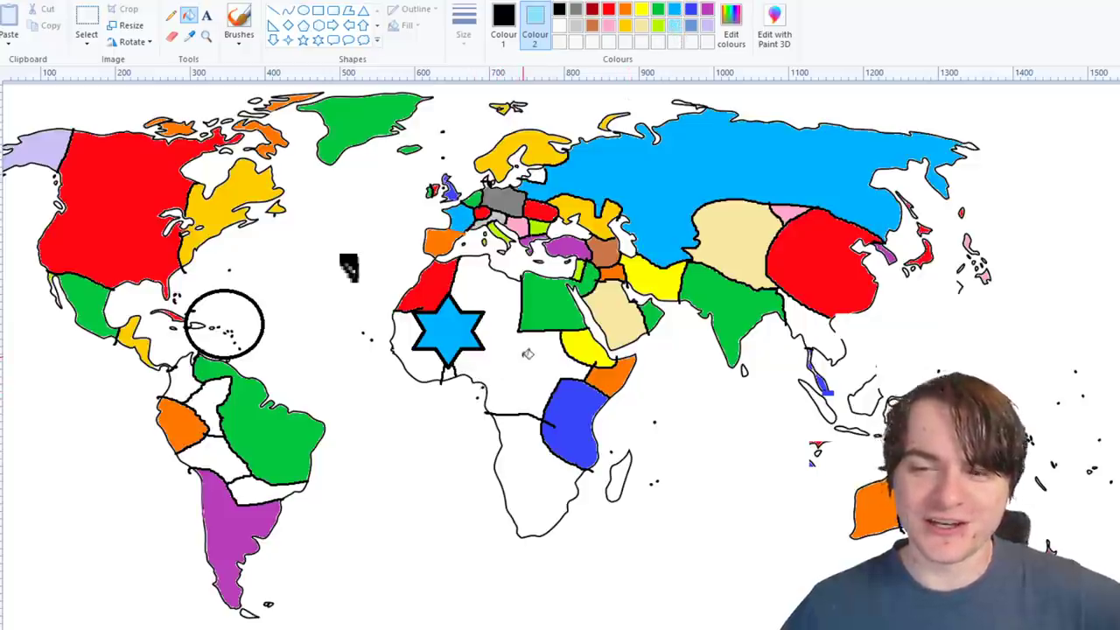
click(707, 25)
right_click(519, 375)
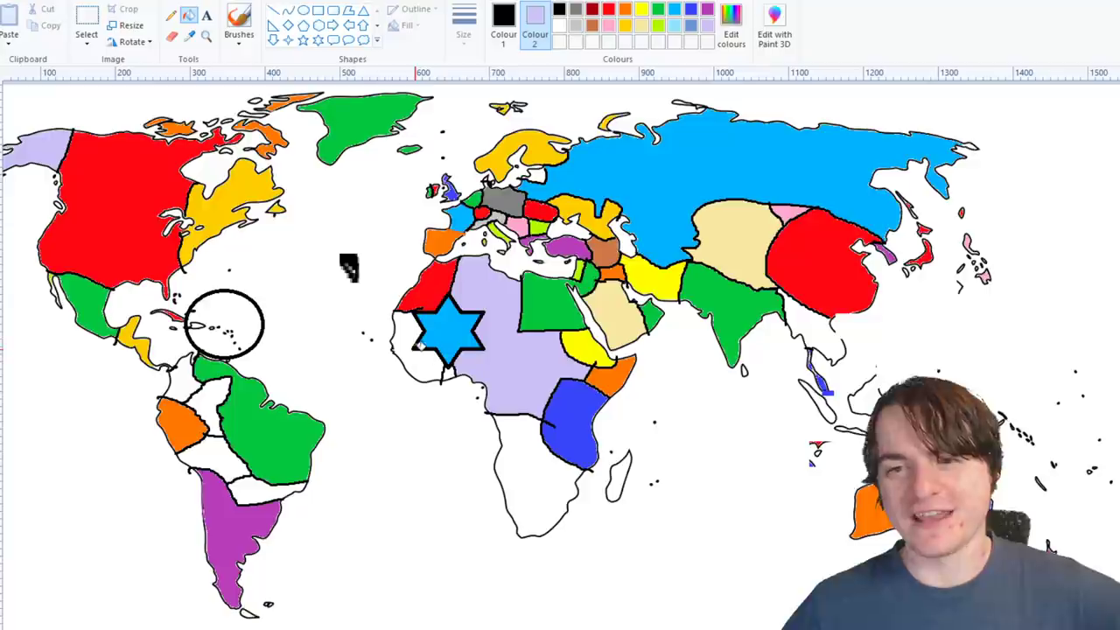
right_click(420, 350)
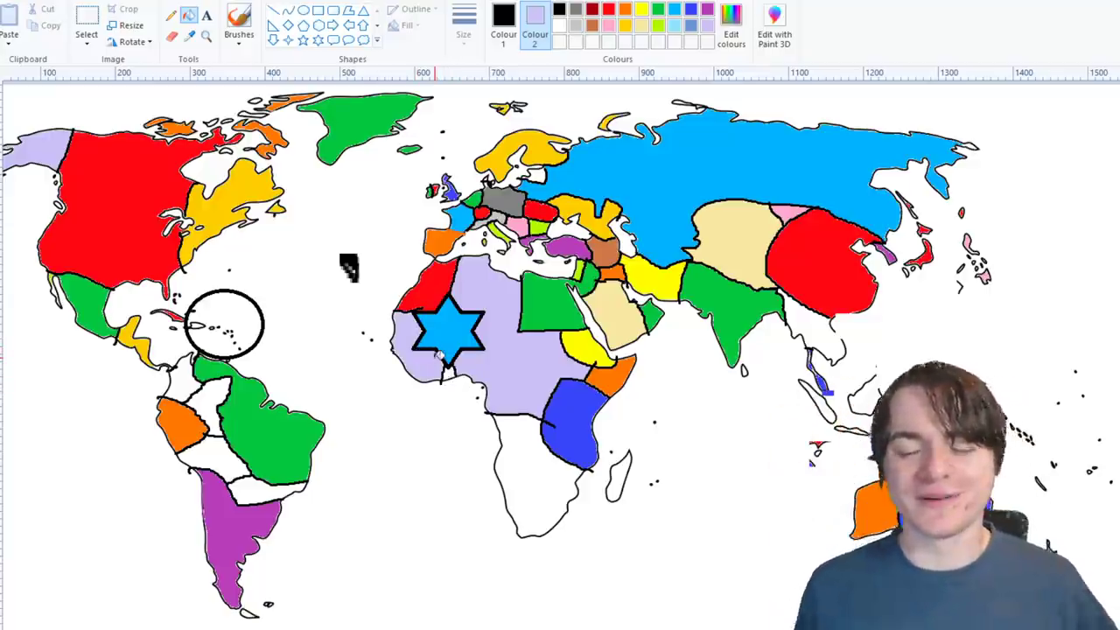
- Fill the small coastal region directly beneath the star with pink
click(610, 10)
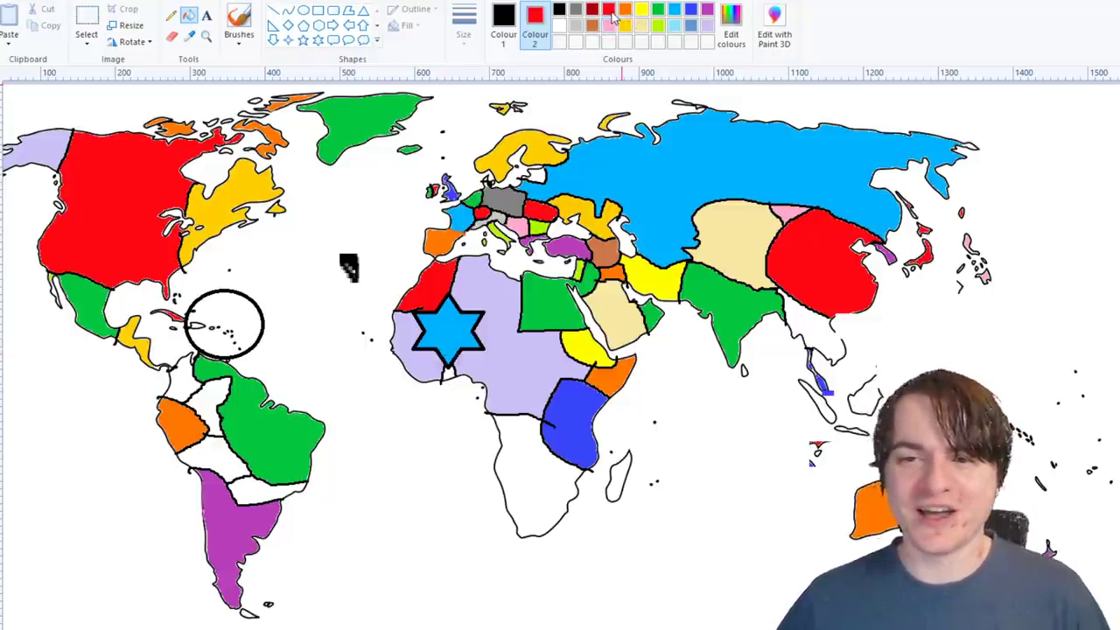
click(608, 26)
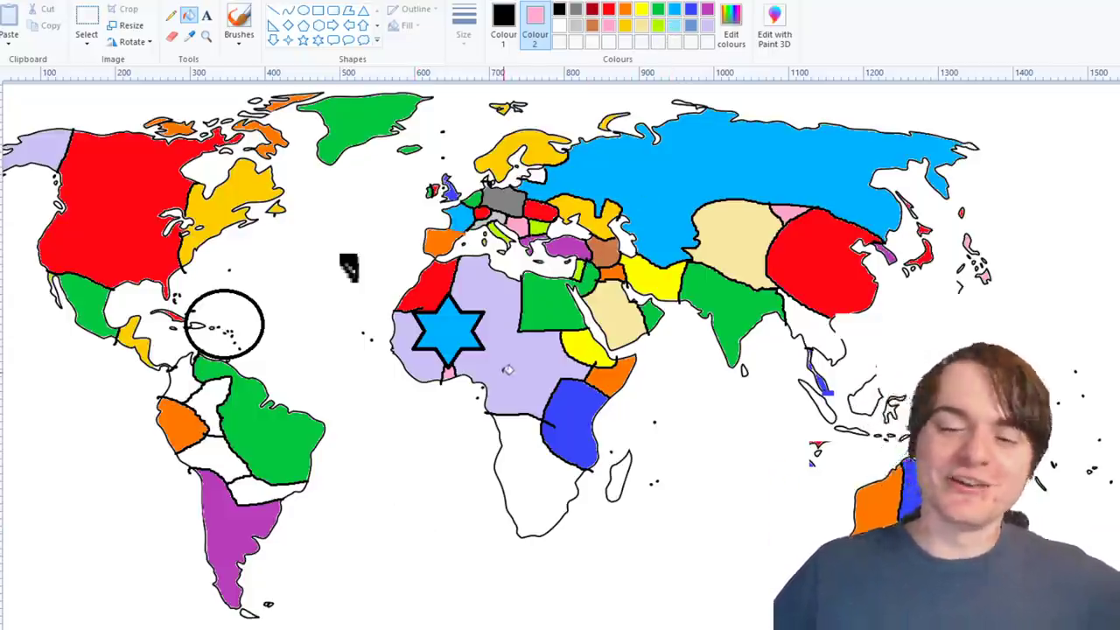
- Brush a short black border across the southern tip of Africa, undoing the misplaced strokes
click(239, 35)
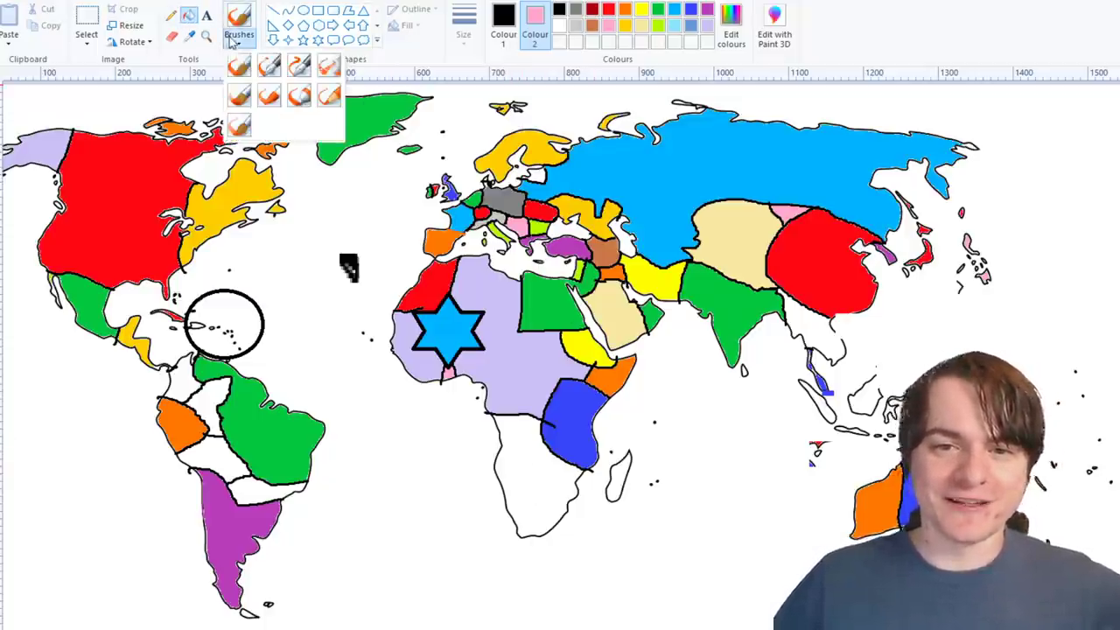
click(240, 67)
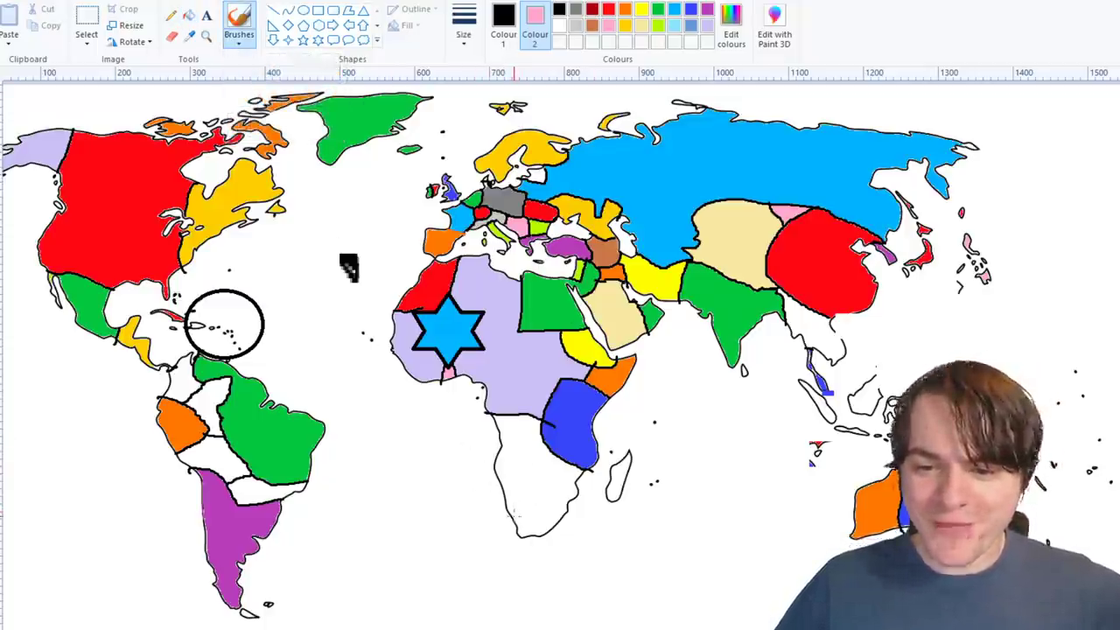
drag(514, 522, 557, 528)
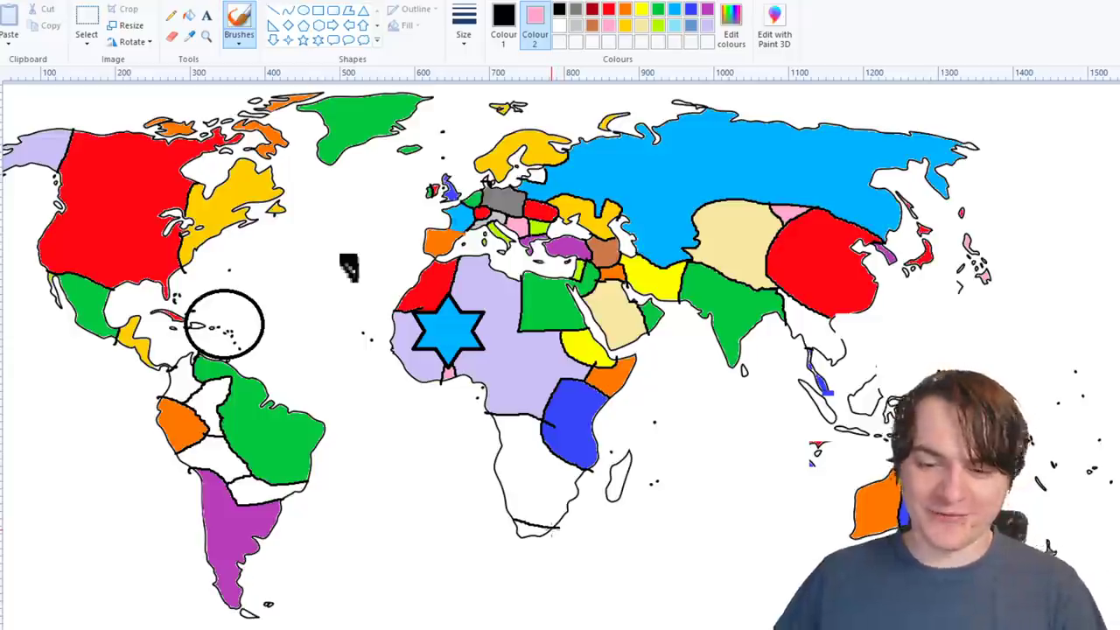
key(ctrl+z)
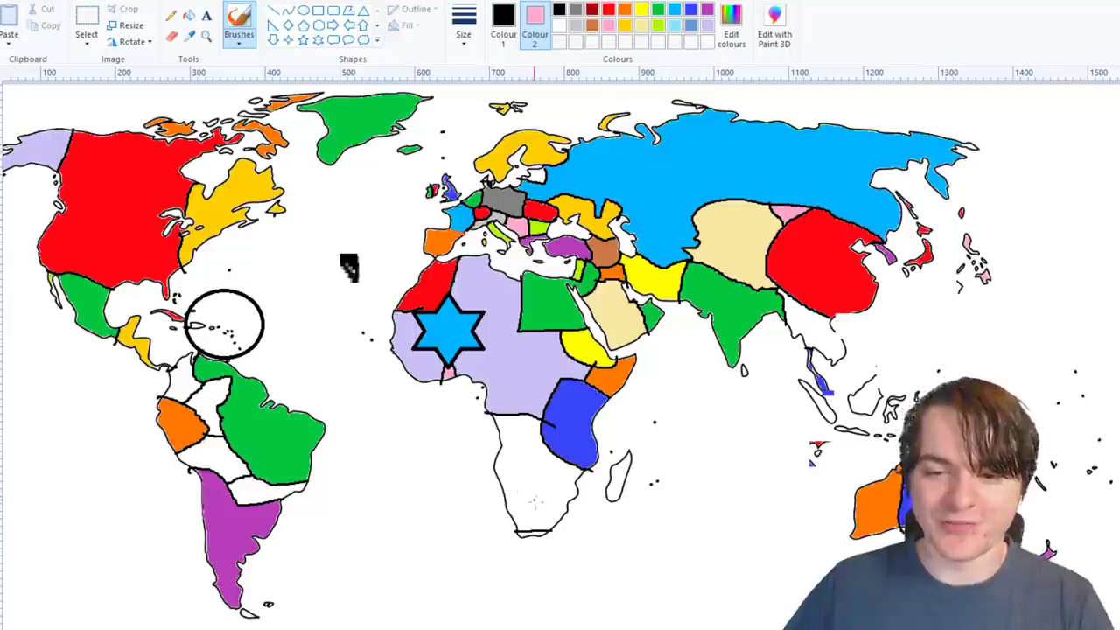
drag(535, 500, 503, 491)
key(ctrl+z)
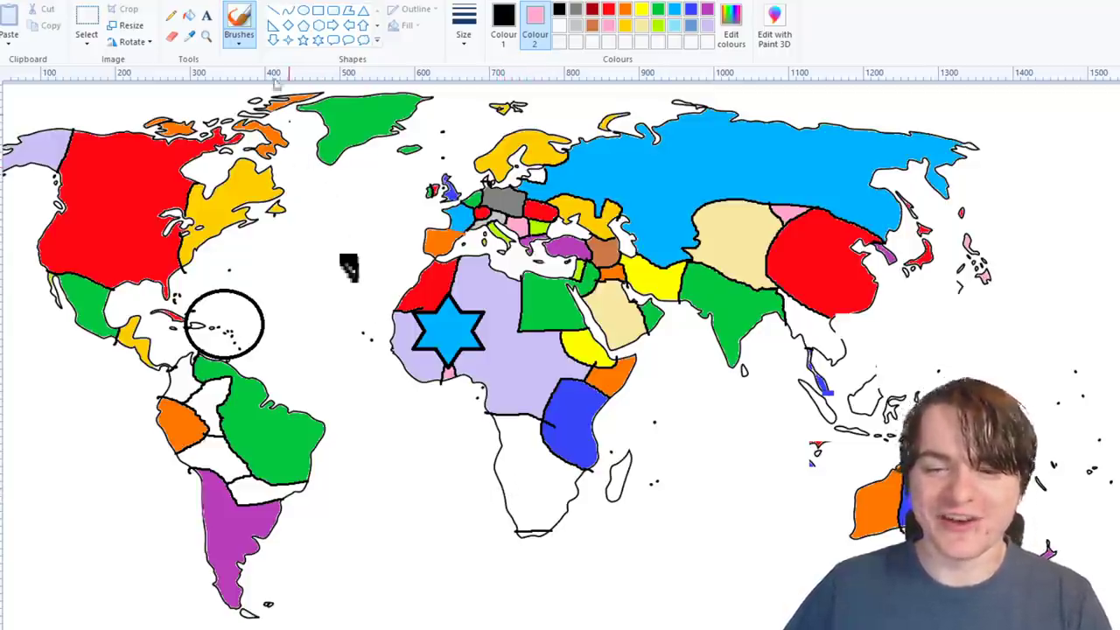
- Draw a black-outlined down arrow shape inside southern Africa, just above the border at the southern tip
click(332, 25)
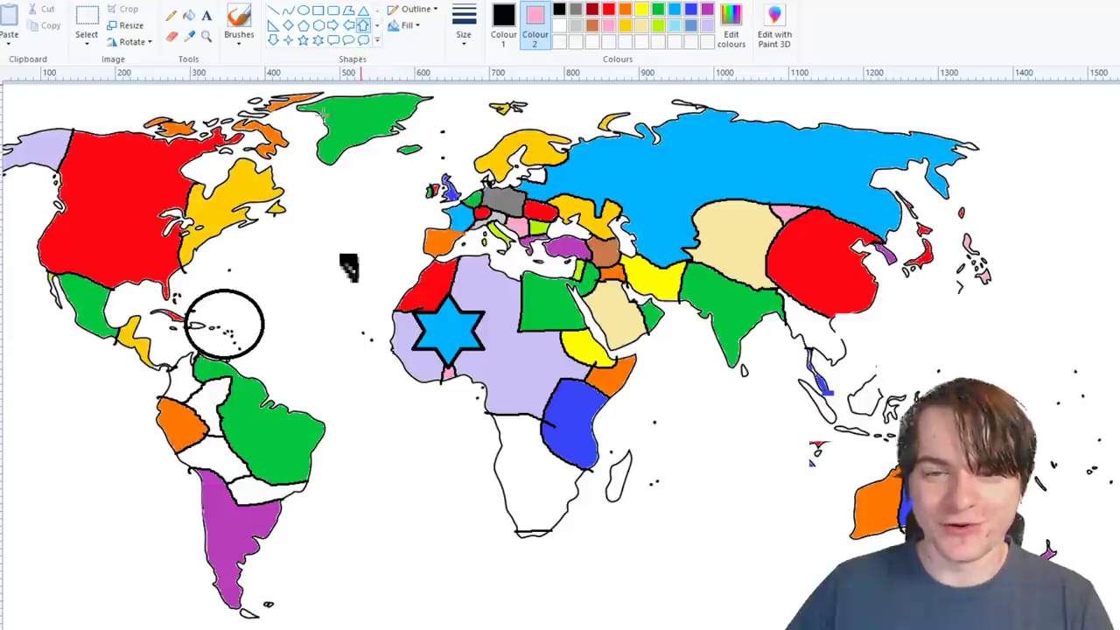
click(274, 40)
drag(498, 460, 566, 519)
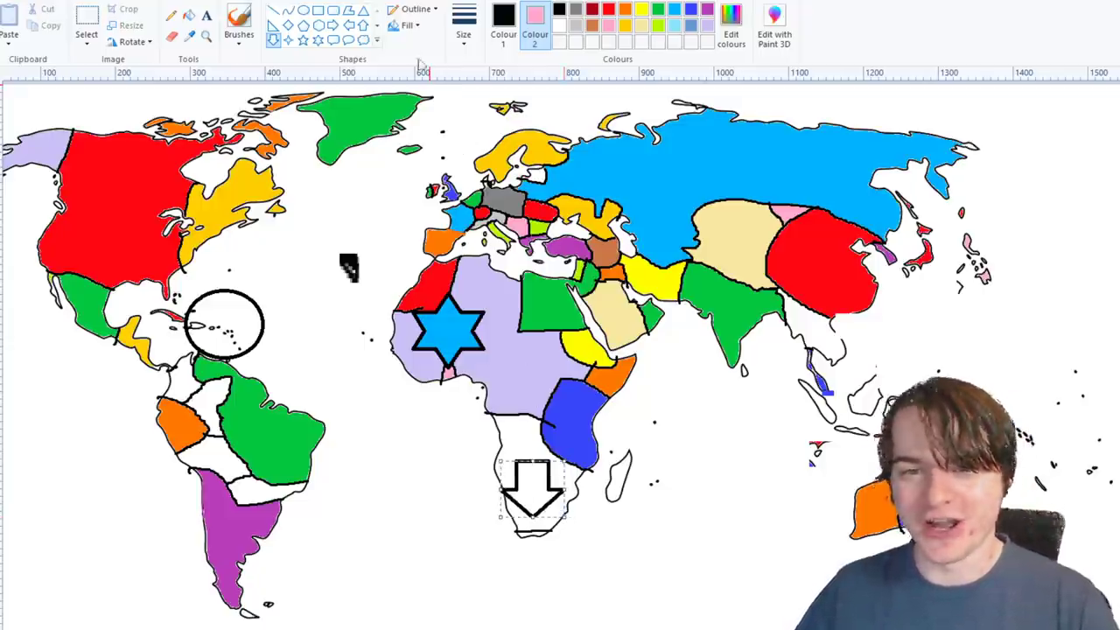
click(189, 15)
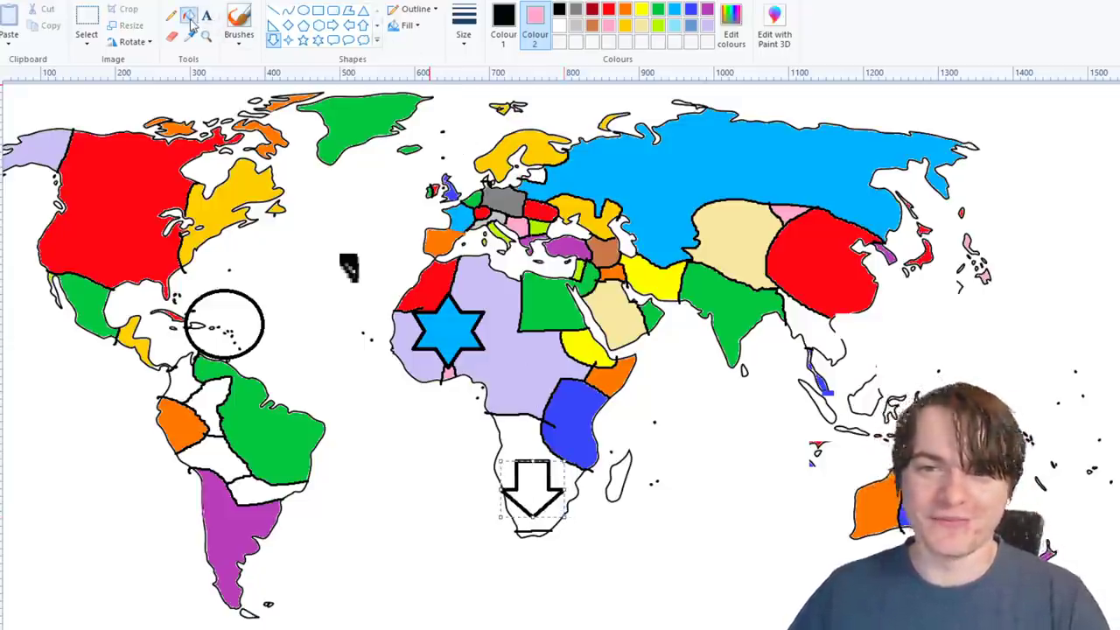
- Fill the down arrow in southern Africa with yellow and brush short black borders around its upper end
click(640, 12)
right_click(553, 489)
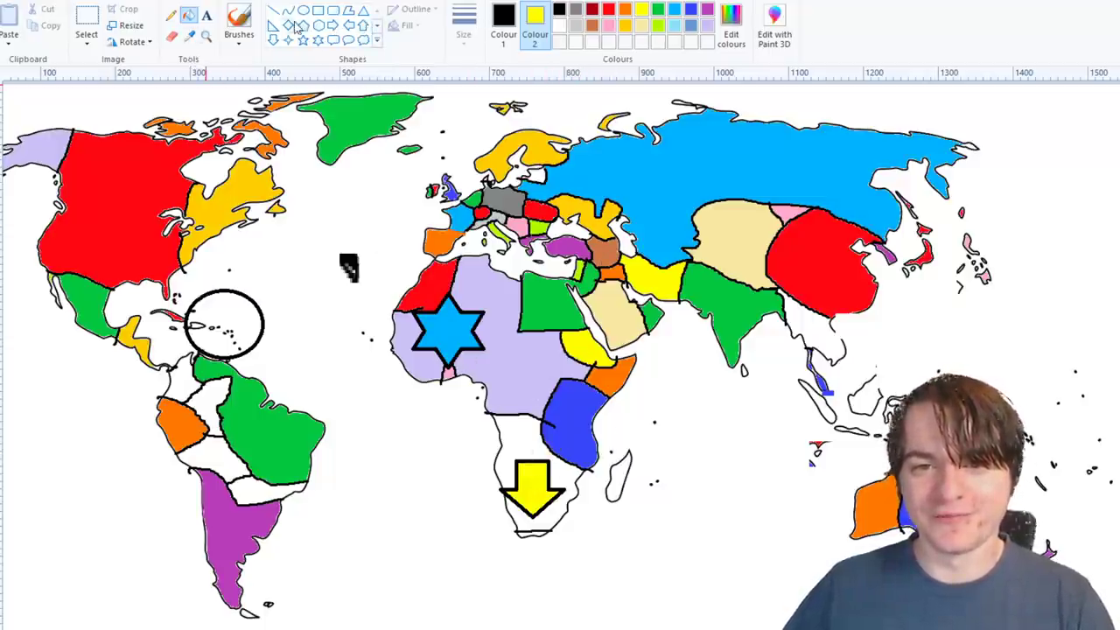
click(239, 31)
click(239, 66)
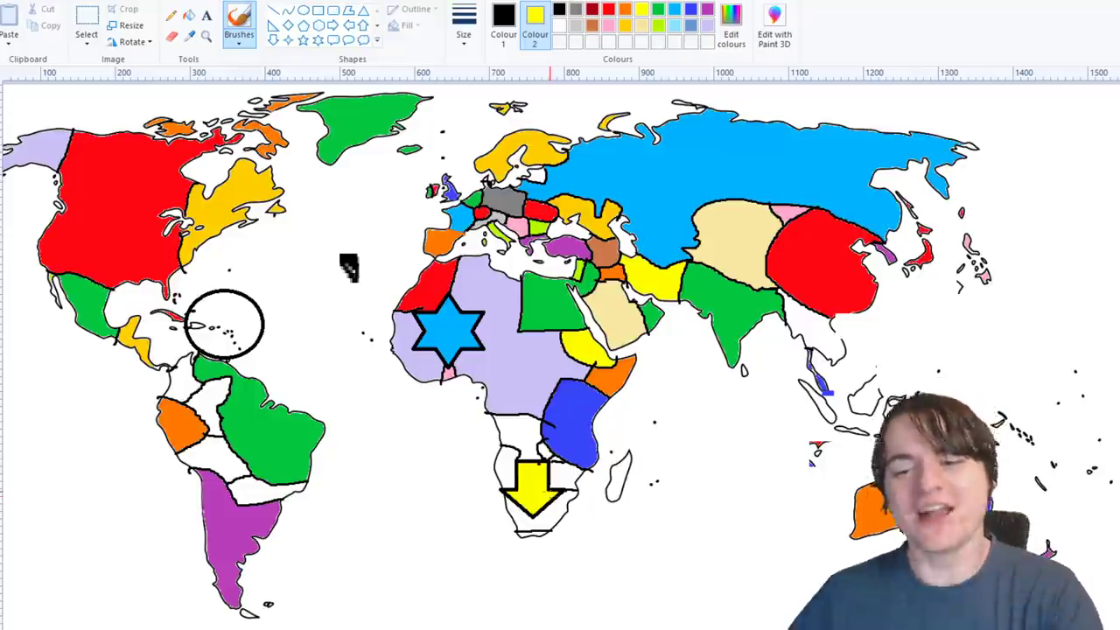
- Fill the region between the lavender area and the arrow with gold, and the small region beside the blue one with lime
click(189, 15)
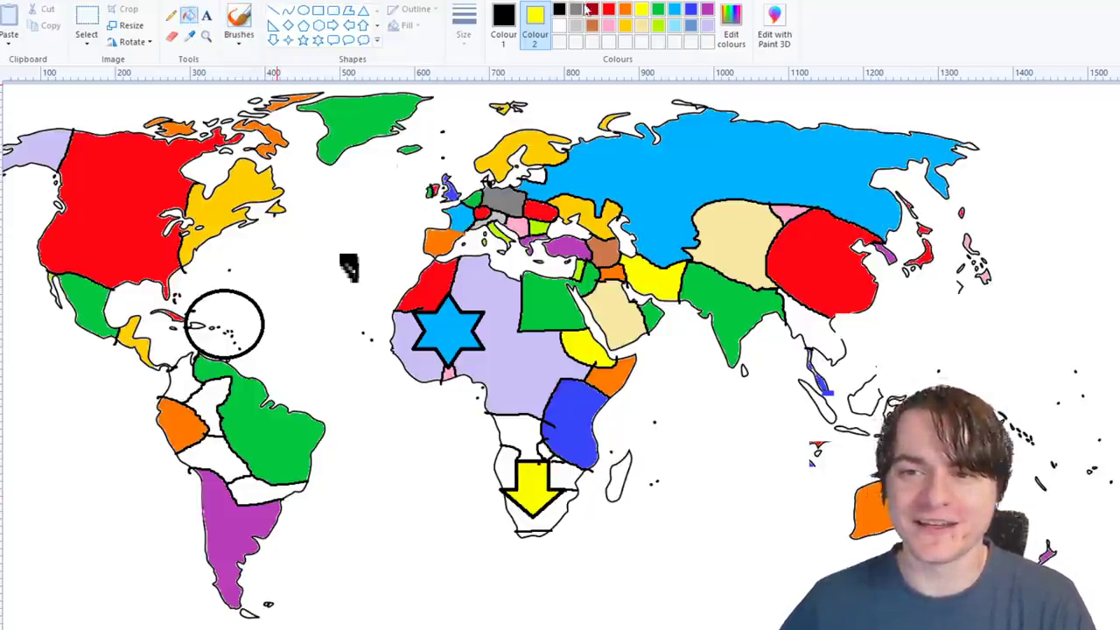
click(625, 25)
right_click(530, 428)
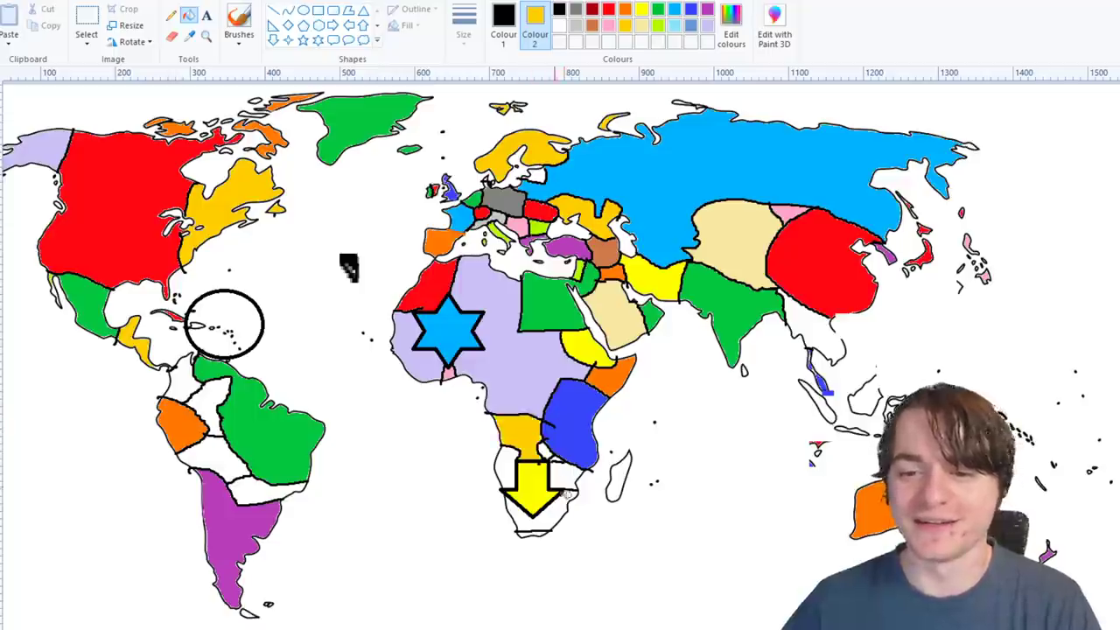
click(658, 25)
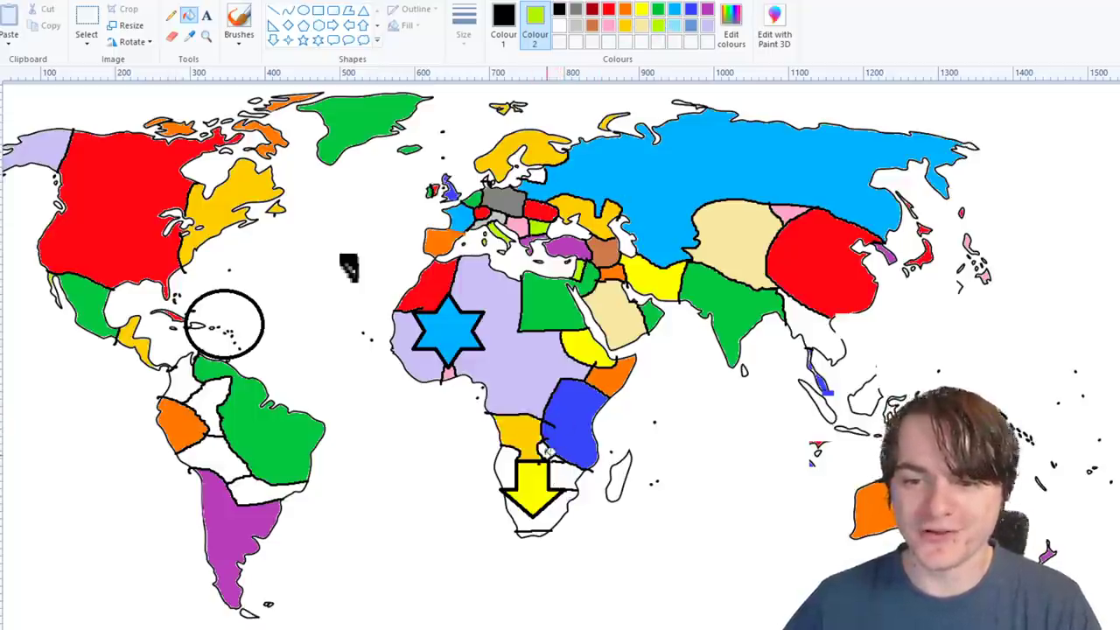
right_click(547, 449)
- Fill the tiny area at the arrow's upper east corner with purple and the coastal strip west of the arrow with lime
click(708, 10)
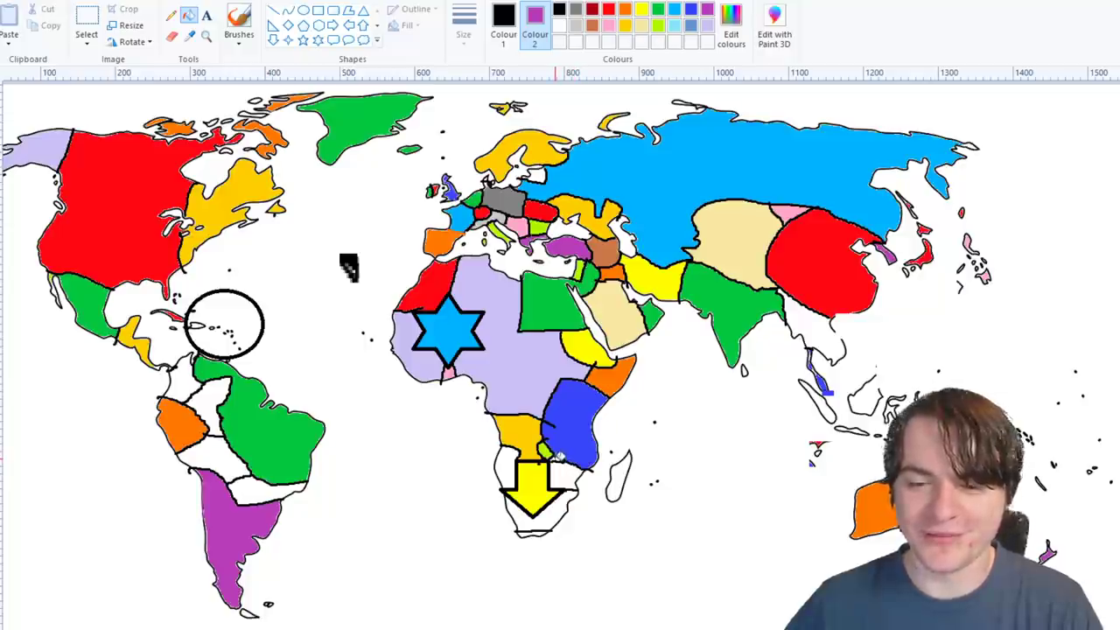
click(658, 25)
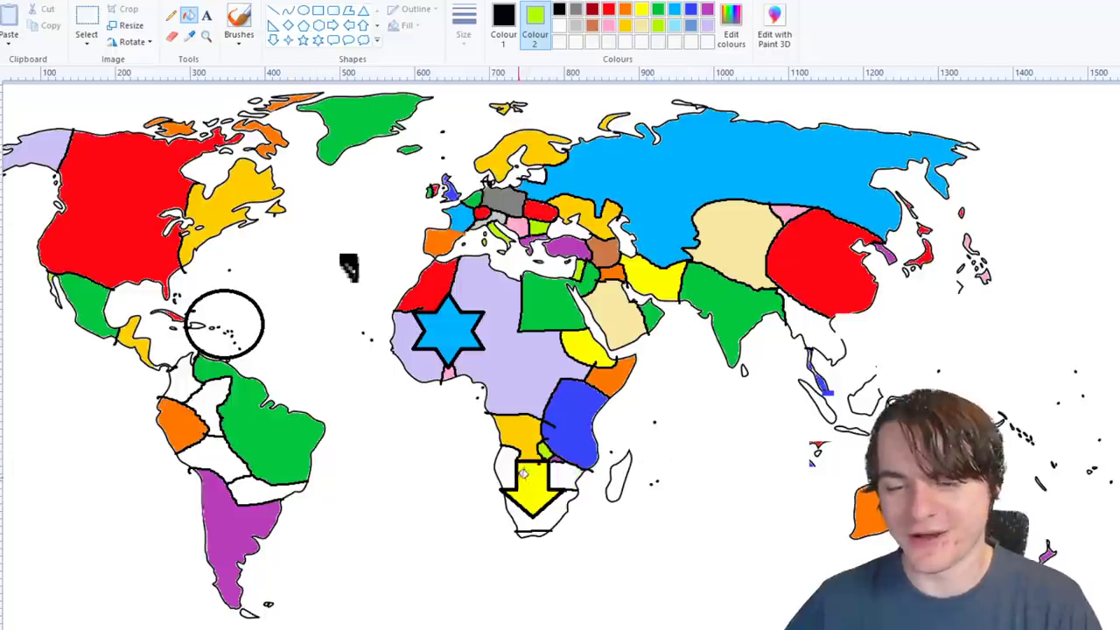
right_click(507, 466)
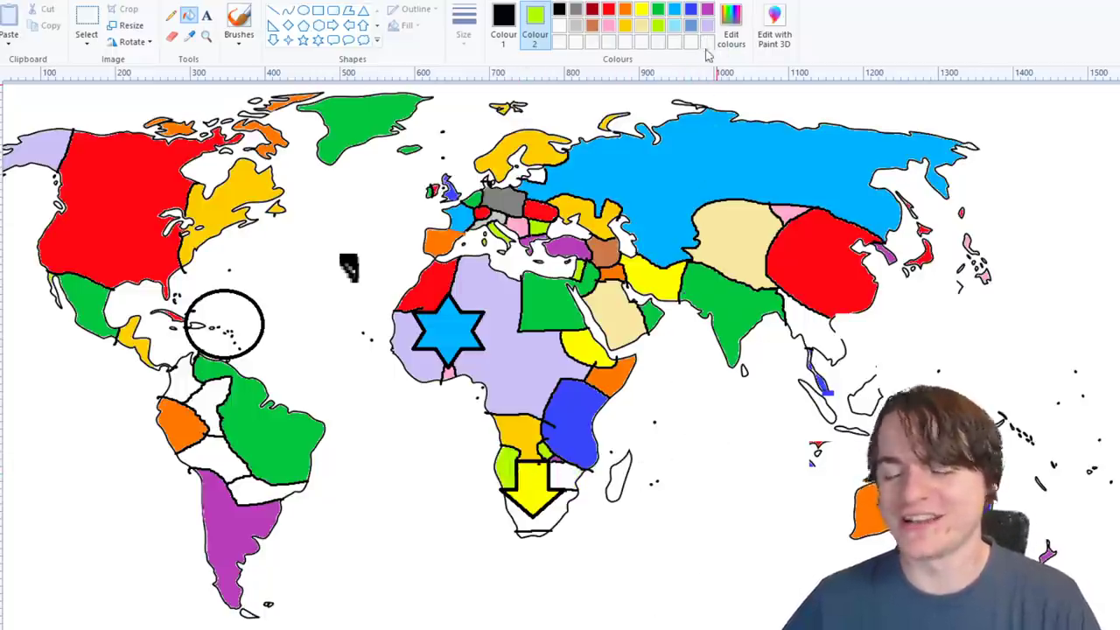
- Fill the region east of the arrow and Africa's southern tip with red, and the area around the arrowhead with brown
click(608, 11)
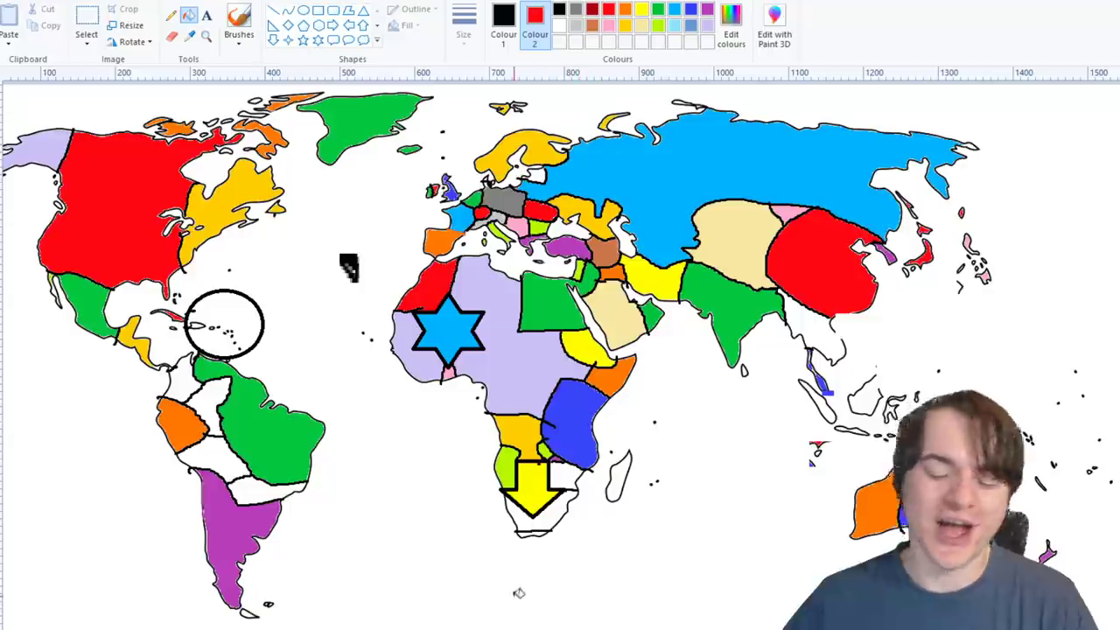
right_click(570, 473)
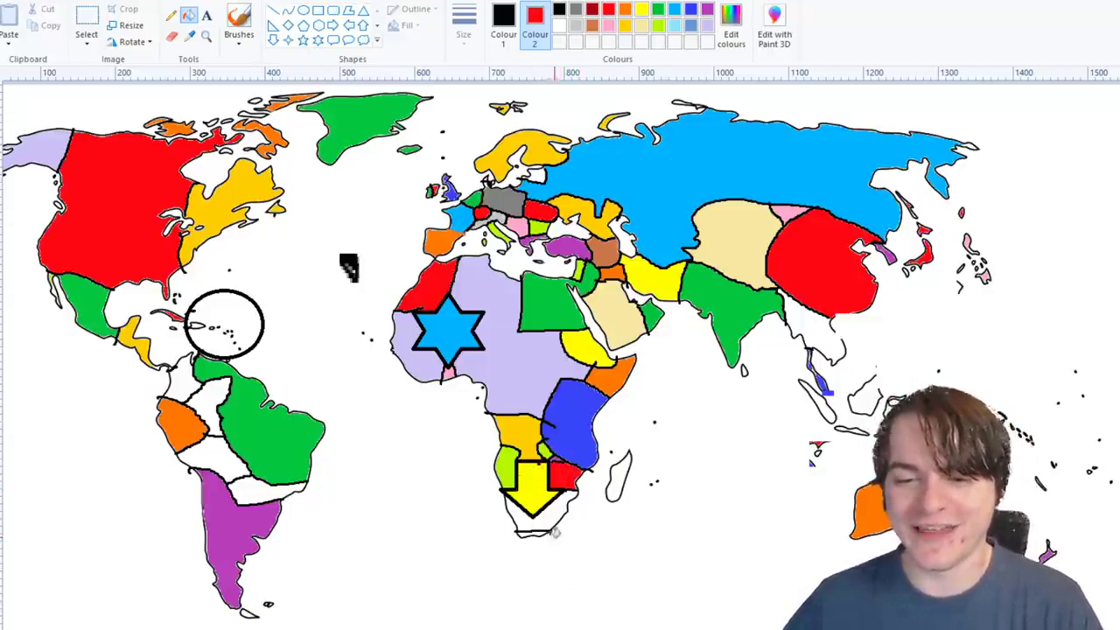
right_click(540, 533)
click(593, 26)
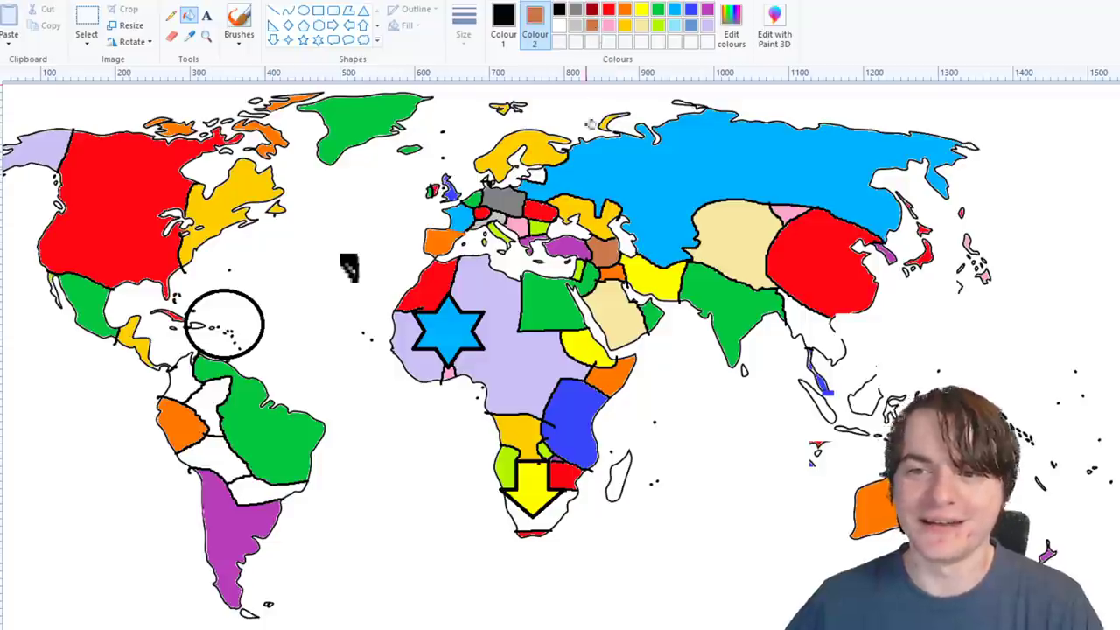
right_click(546, 515)
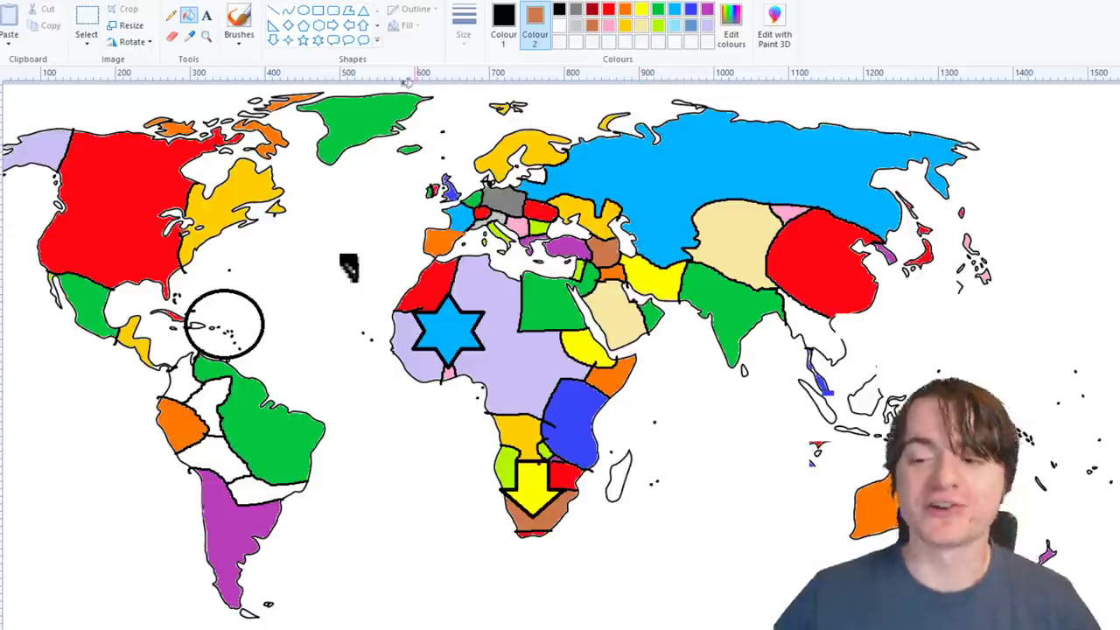
- Move Madagascar from Africa's east coast into the North Atlantic, just east of North America
click(86, 26)
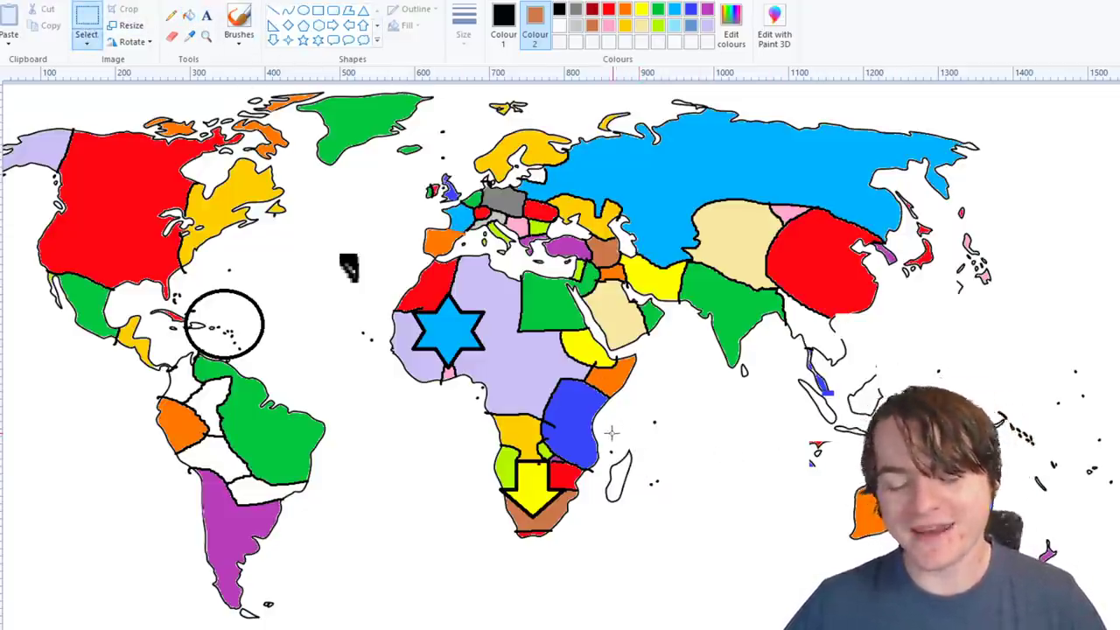
drag(602, 428, 643, 546)
drag(627, 490, 322, 228)
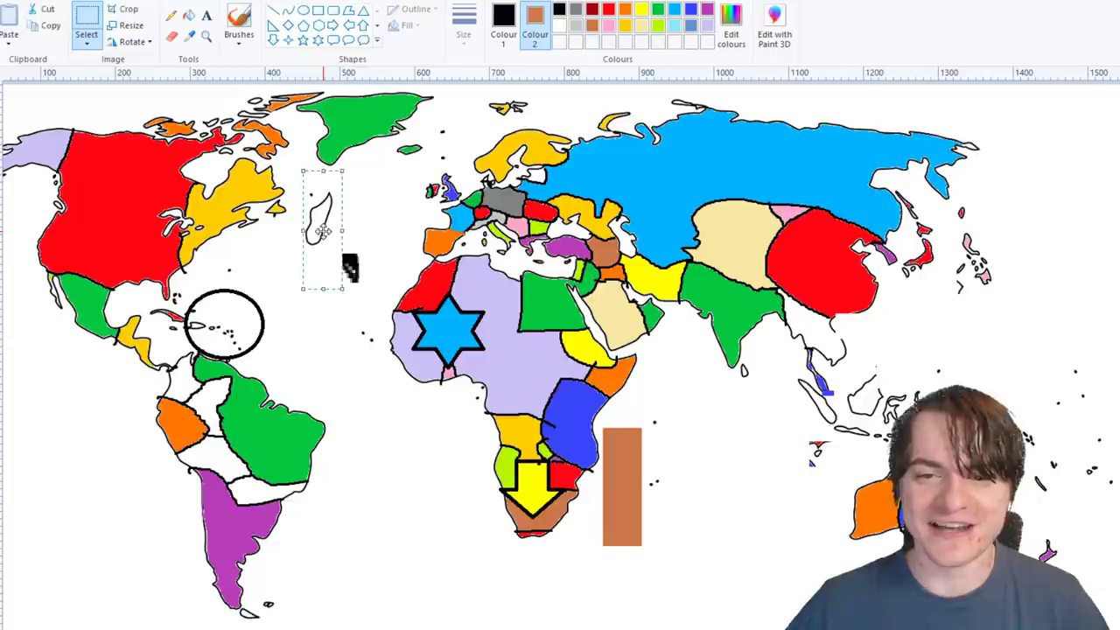
- Fill the relocated Madagascar with green and the leftover brown rectangle off Africa's east coast with white
click(188, 19)
click(659, 8)
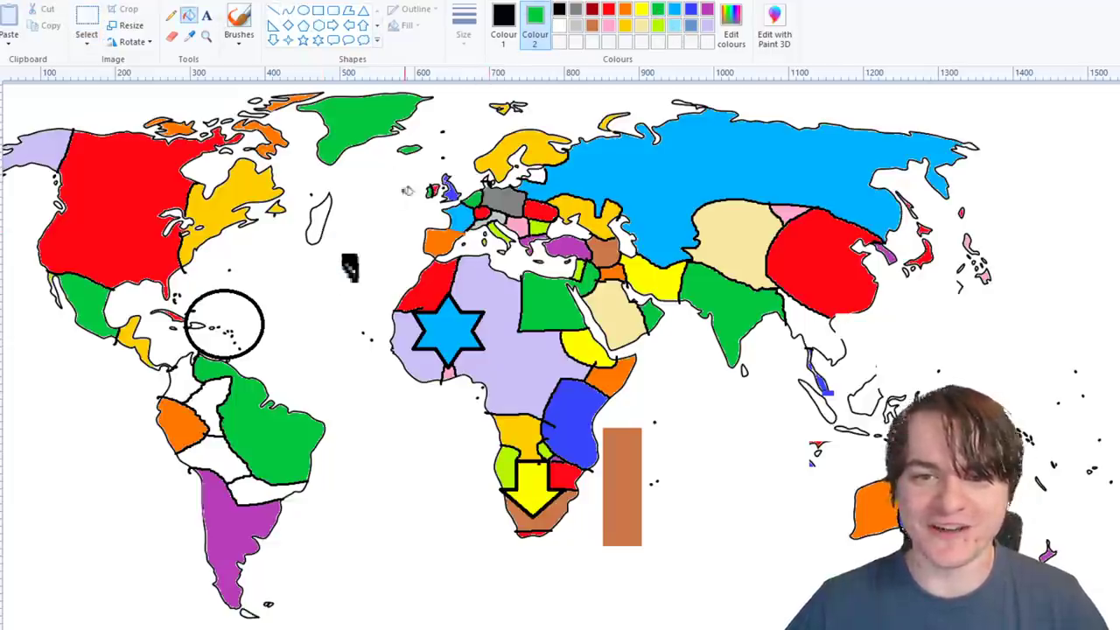
right_click(322, 217)
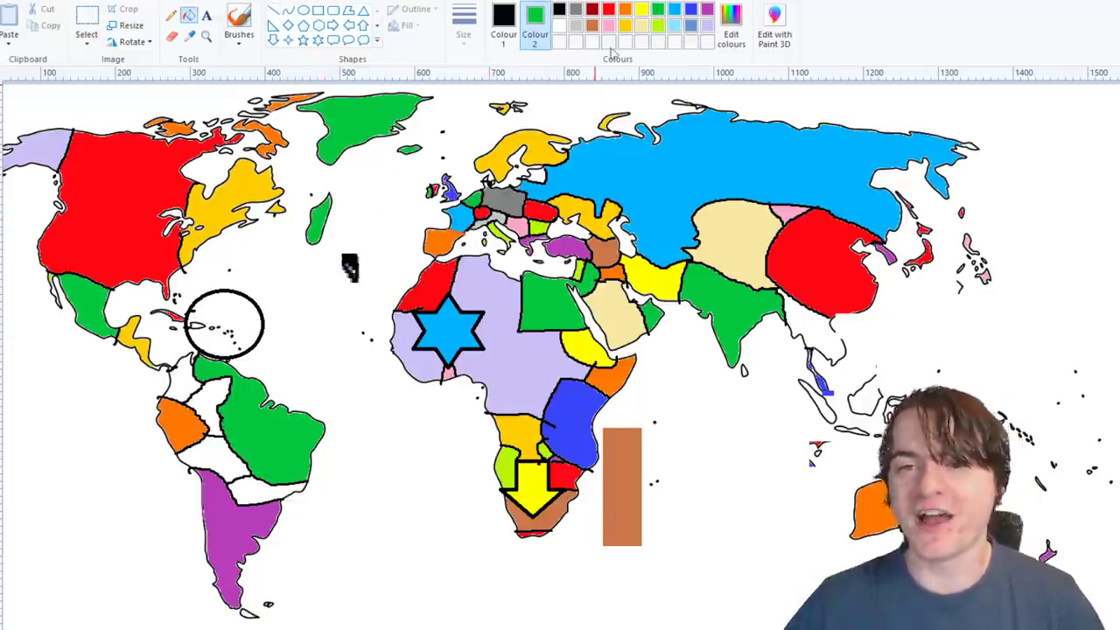
click(561, 25)
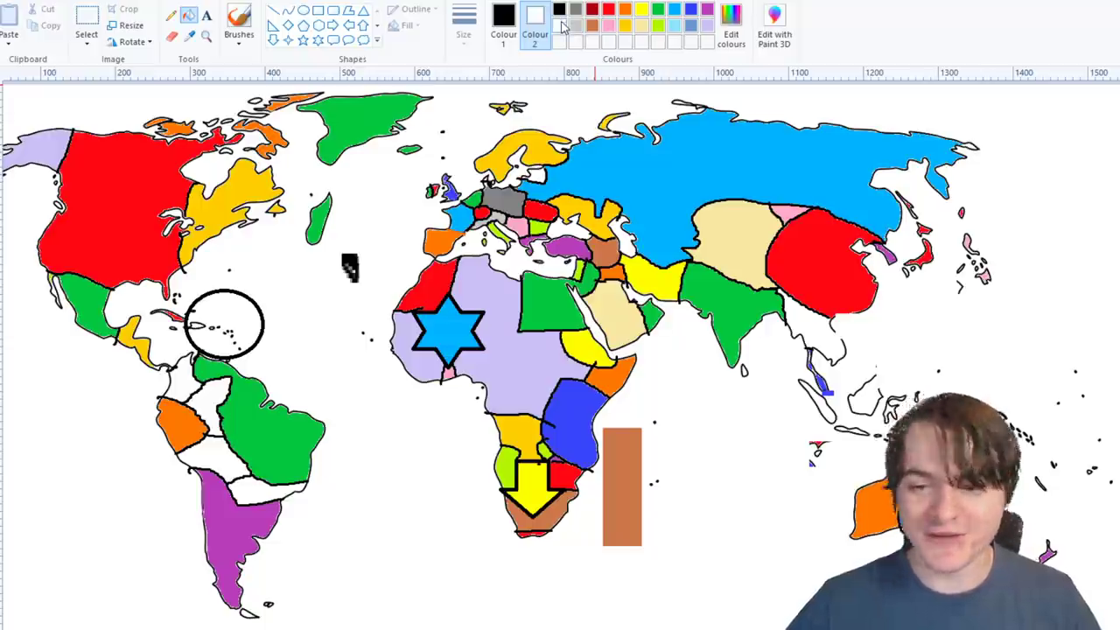
right_click(632, 462)
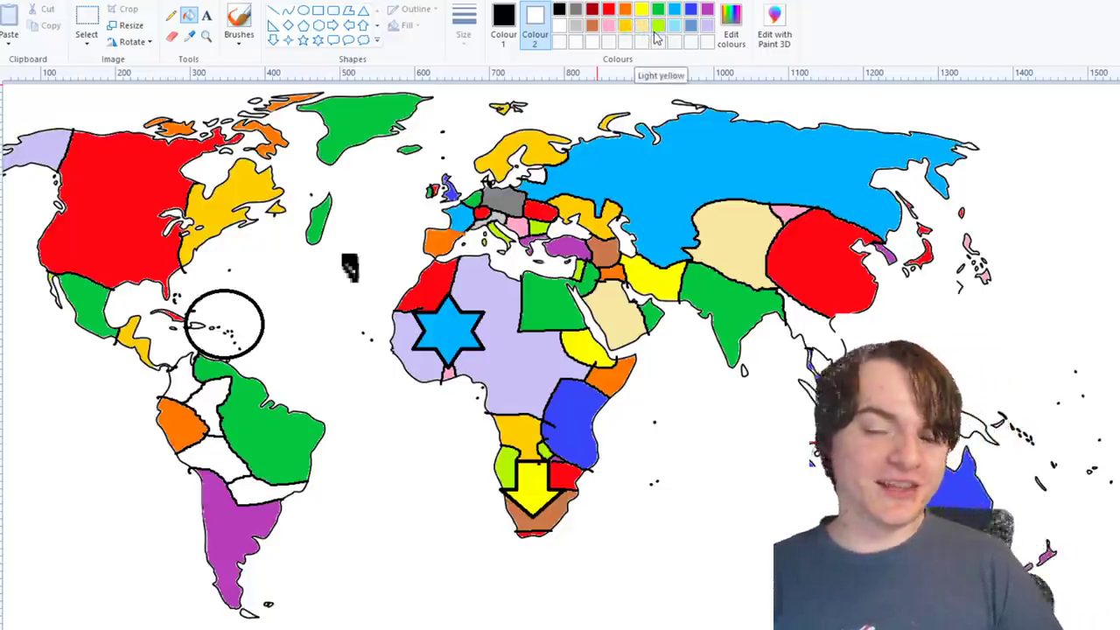
- Fill the long island southwest of the blue Malay peninsula with dark red
click(593, 10)
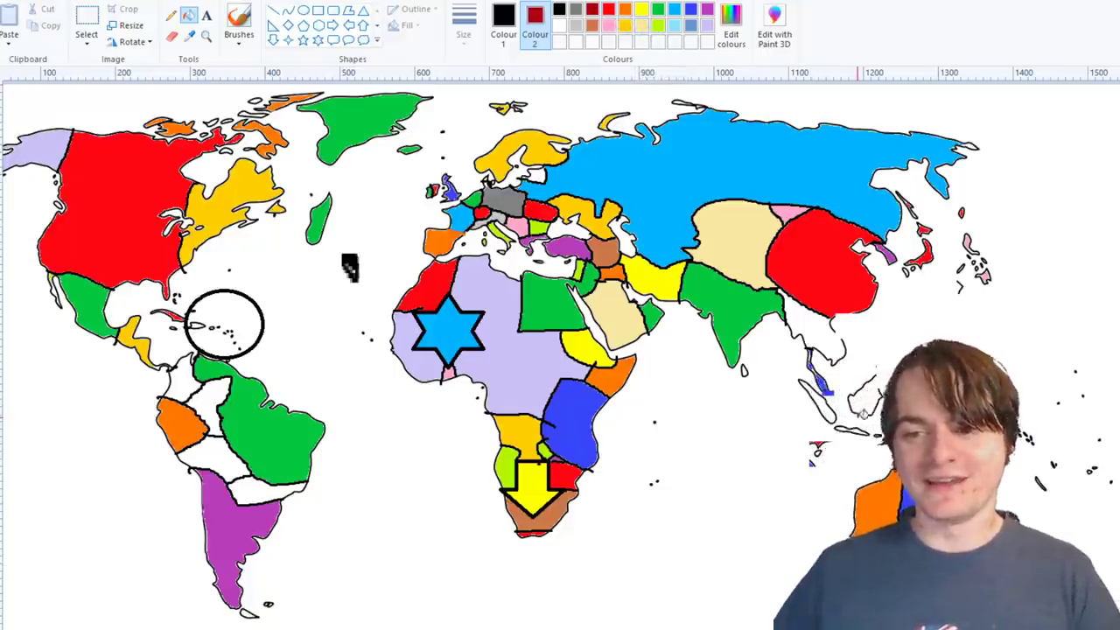
right_click(817, 395)
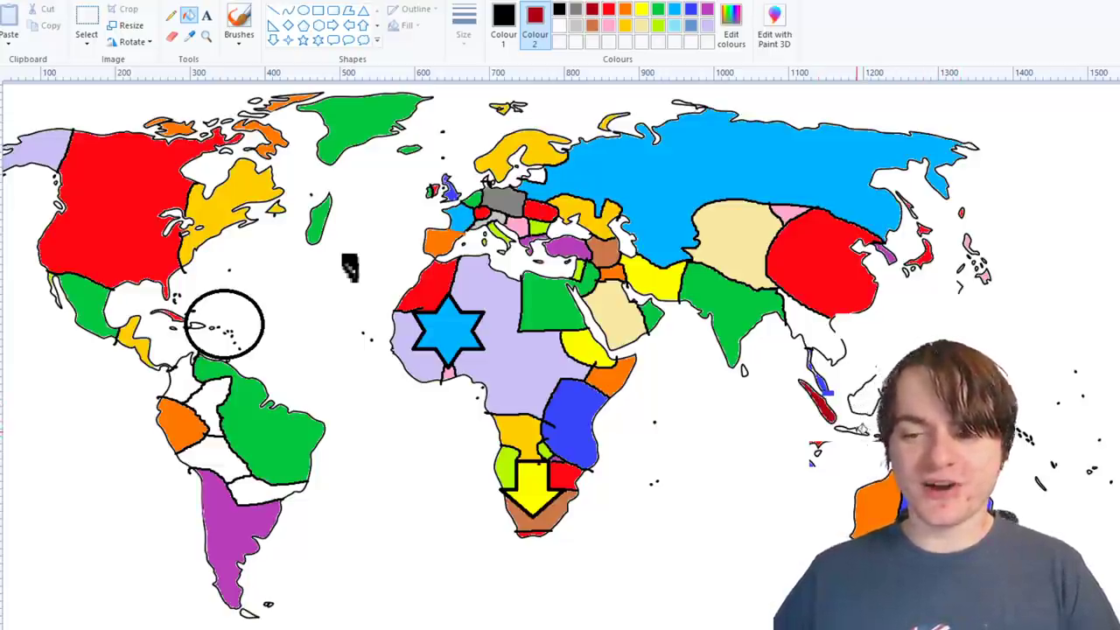